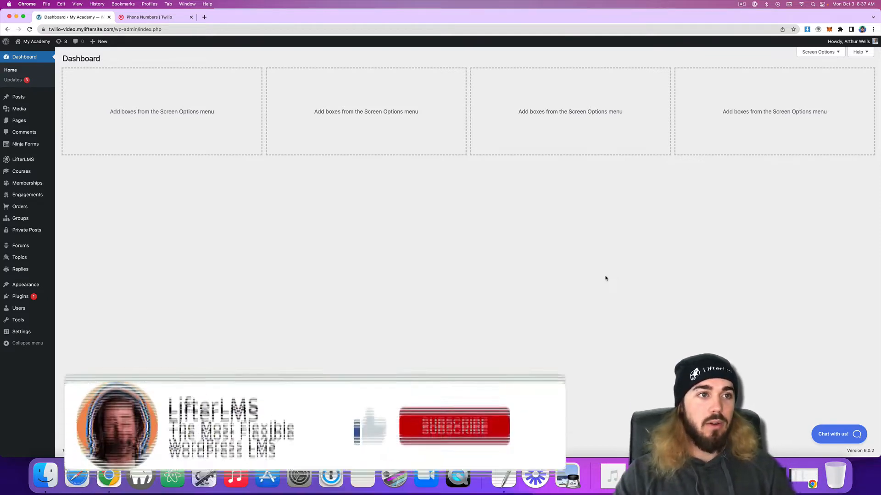
# Zoom Chrome in repeatedly so the WordPress dashboard shows larger text and a two-column layout.
pyautogui.click(873, 29)
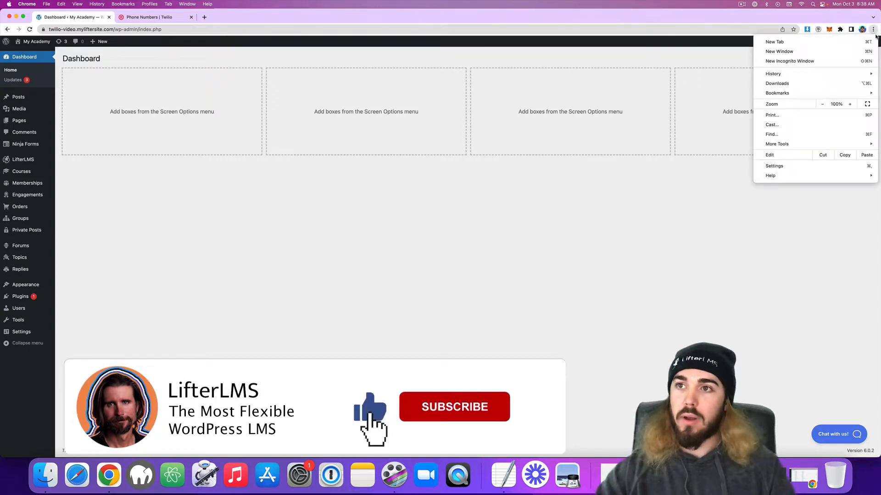
pyautogui.click(850, 104)
pyautogui.click(850, 105)
pyautogui.click(849, 104)
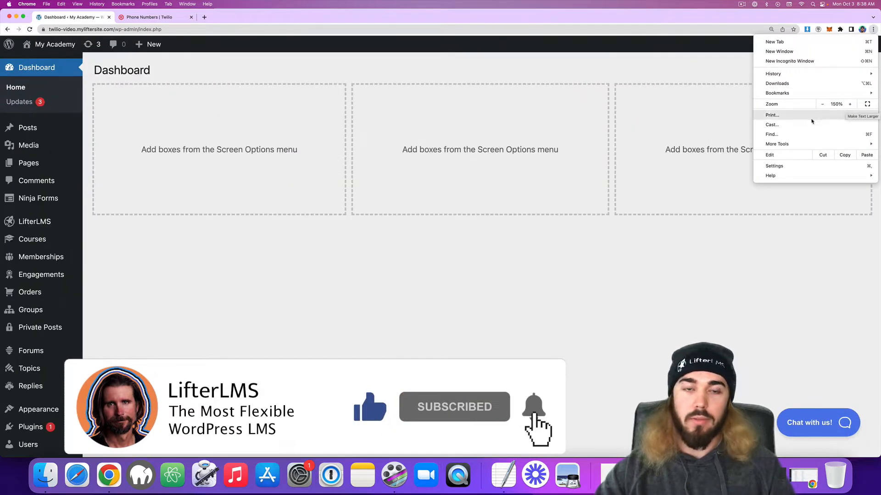
pyautogui.click(439, 164)
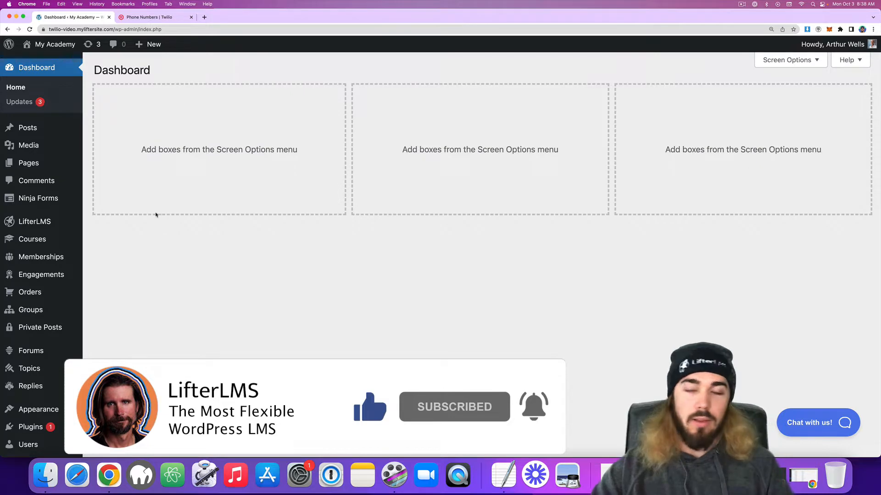
pyautogui.click(873, 29)
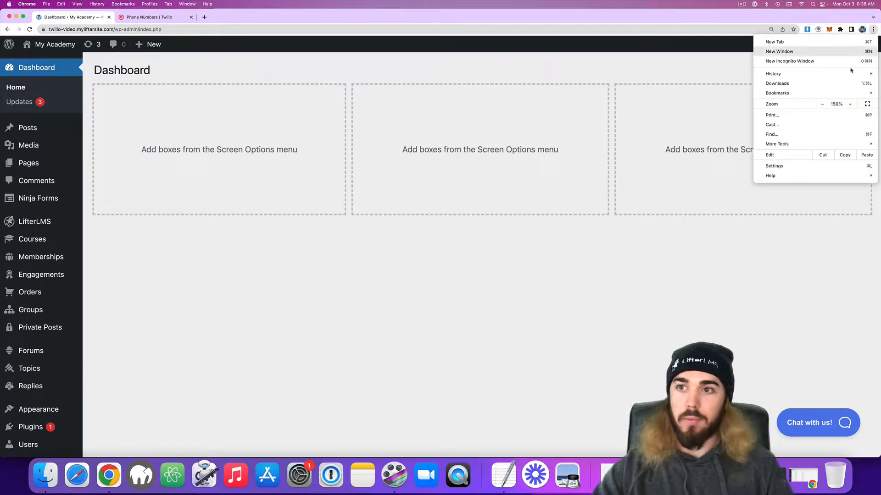
pyautogui.click(850, 104)
pyautogui.click(157, 240)
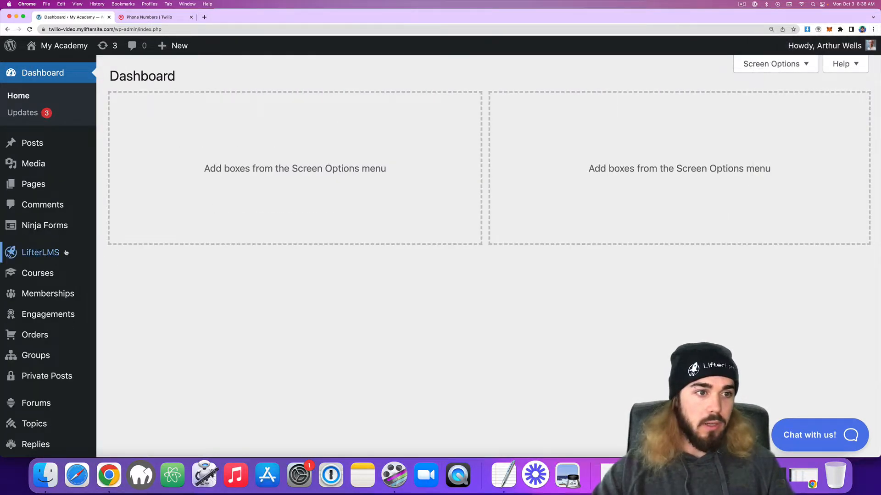
# From LifterLMS Add-ons & more, mark the Twilio Integration add-on for install and apply.
pyautogui.moveTo(65, 252)
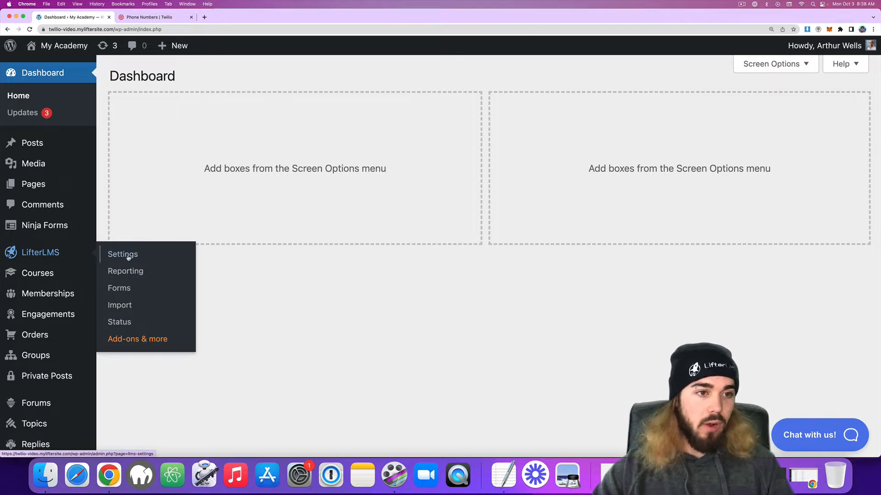
pyautogui.click(133, 339)
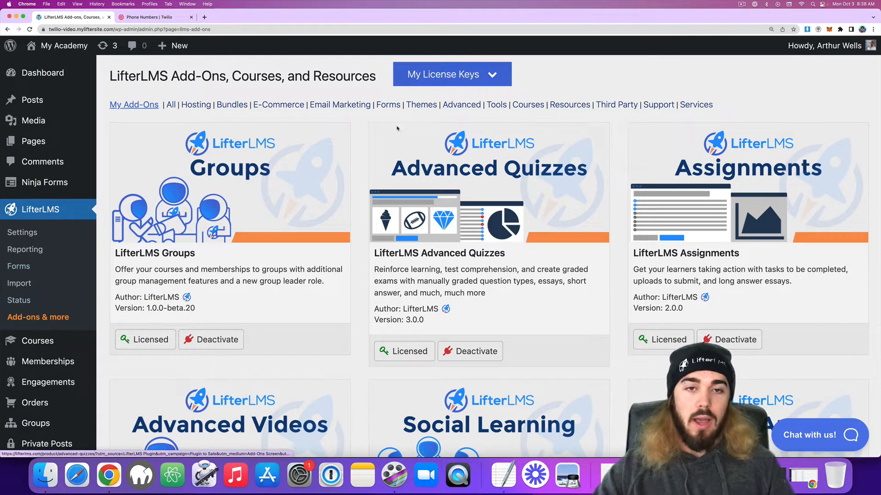
pyautogui.scroll(-2, 354, 182)
pyautogui.scroll(-12, 353, 182)
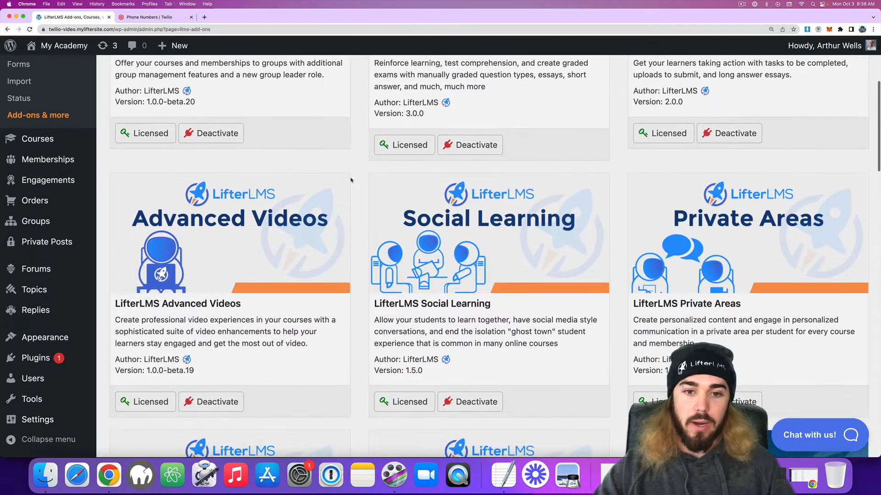
pyautogui.scroll(-10, 346, 181)
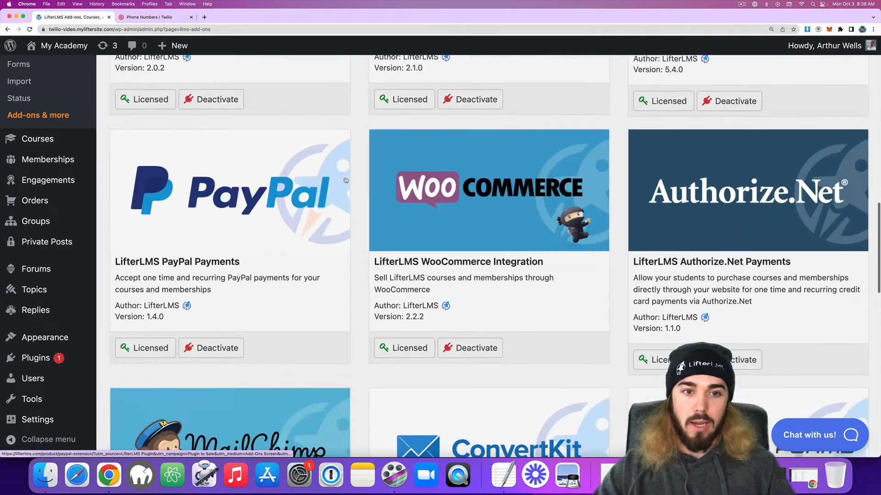
pyautogui.scroll(-8, 344, 181)
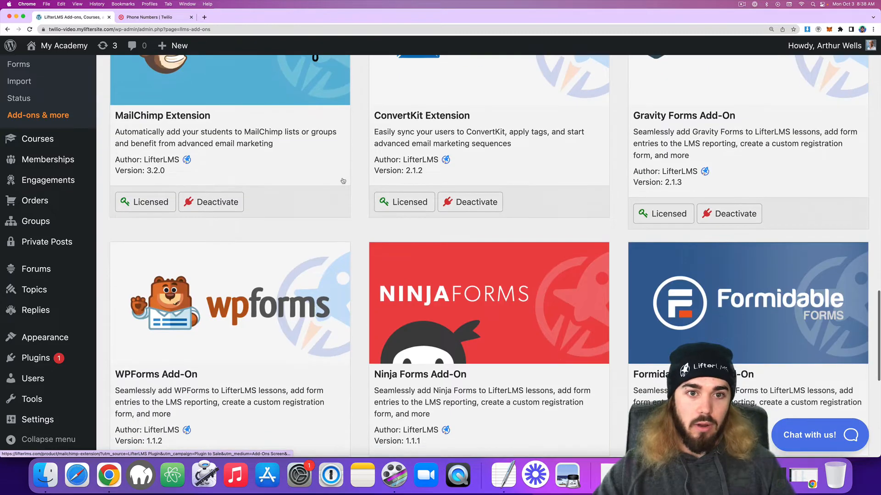
pyautogui.scroll(-1, 331, 180)
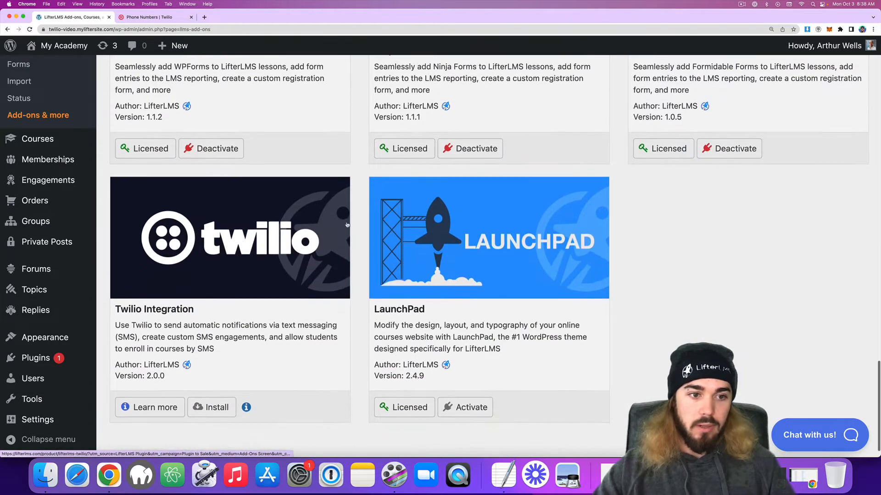
pyautogui.click(213, 382)
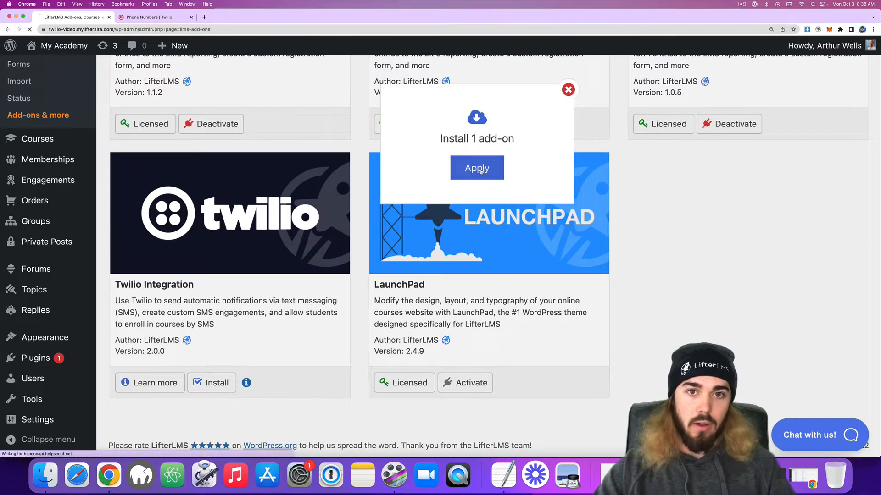
pyautogui.click(483, 167)
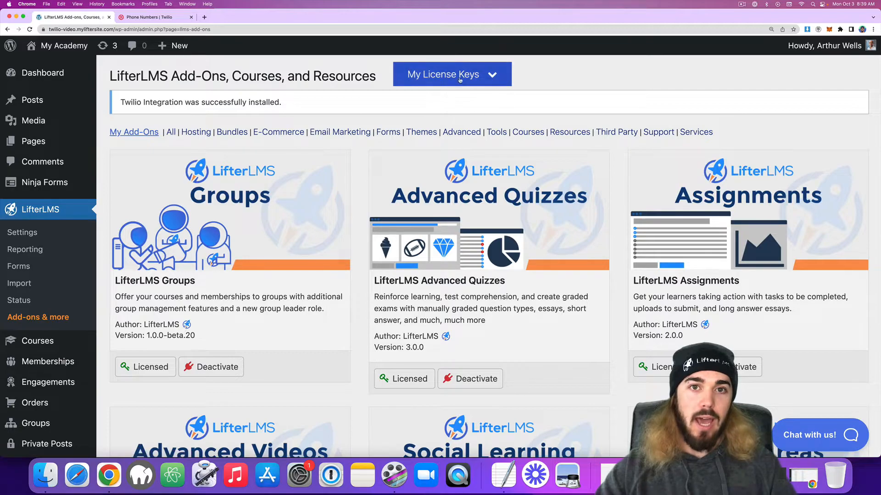
# Mark the Twilio Integration card for activation and apply it on the Add-Ons page.
pyautogui.scroll(-3, 316, 215)
pyautogui.scroll(-20, 316, 215)
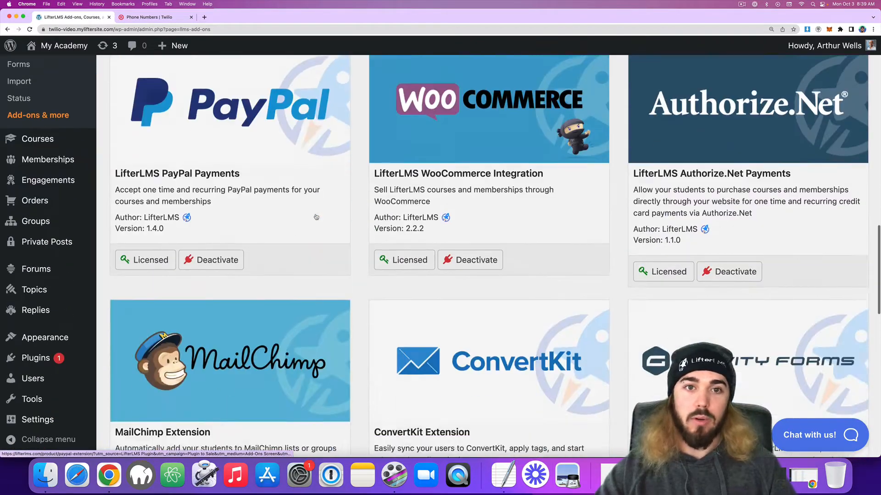
pyautogui.scroll(-2, 316, 214)
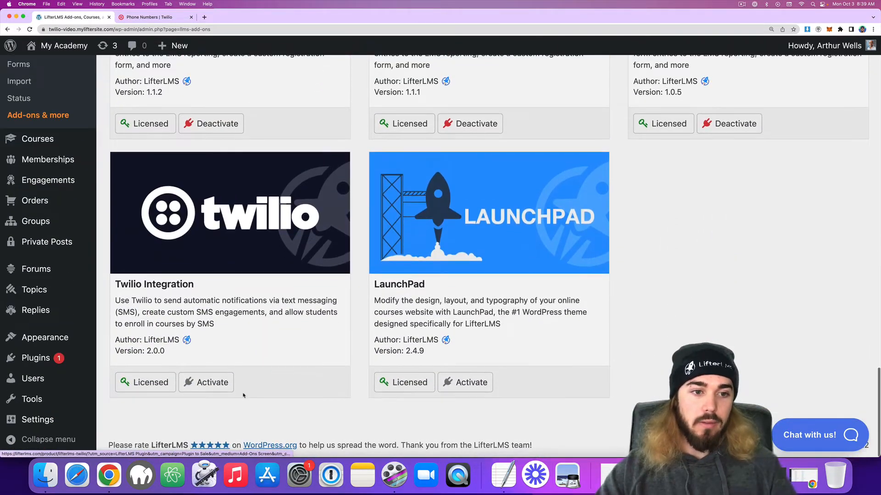
pyautogui.click(206, 383)
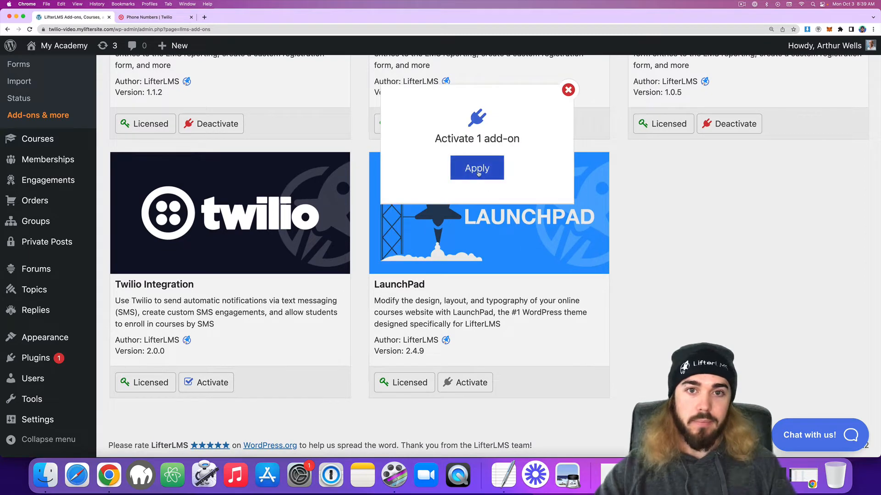
pyautogui.click(477, 174)
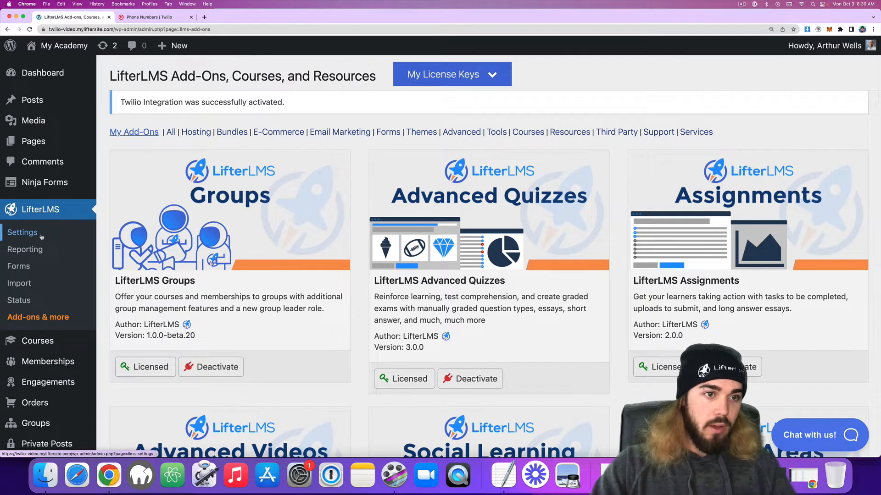
# Enable the Twilio integration under LifterLMS Settings > Integrations and save changes.
pyautogui.click(13, 232)
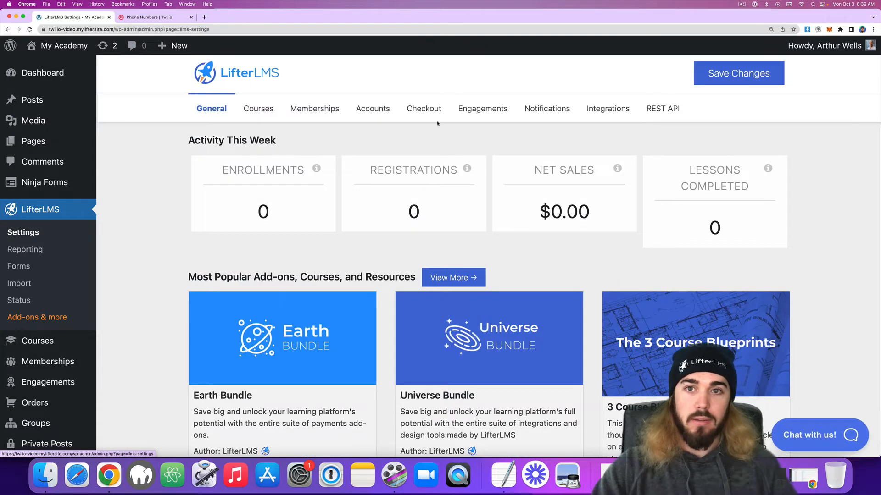
pyautogui.click(593, 112)
pyautogui.scroll(-2, 322, 230)
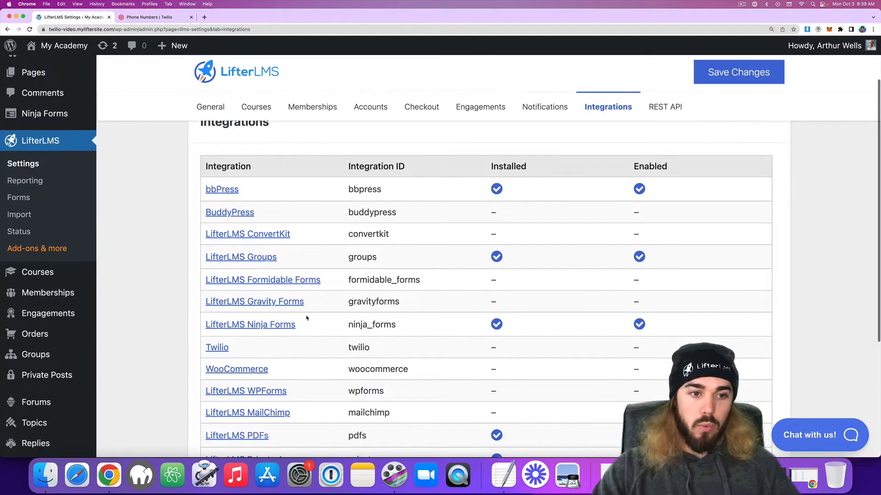
pyautogui.click(217, 347)
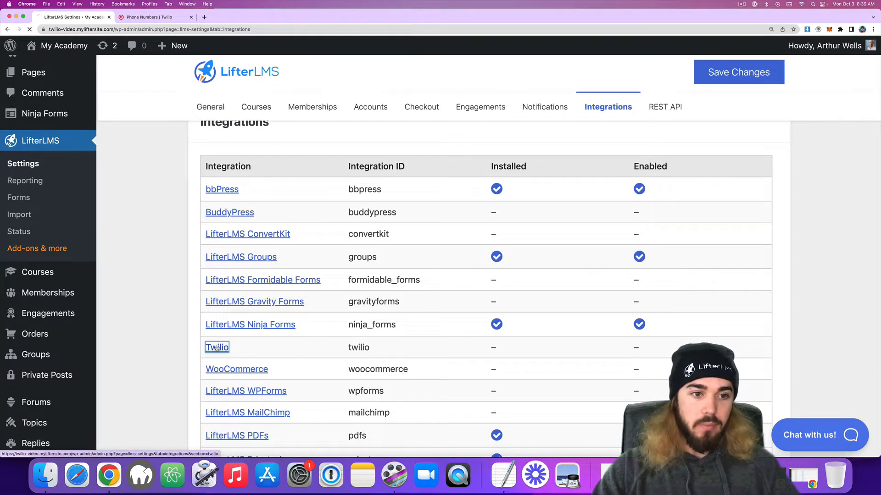
pyautogui.click(339, 285)
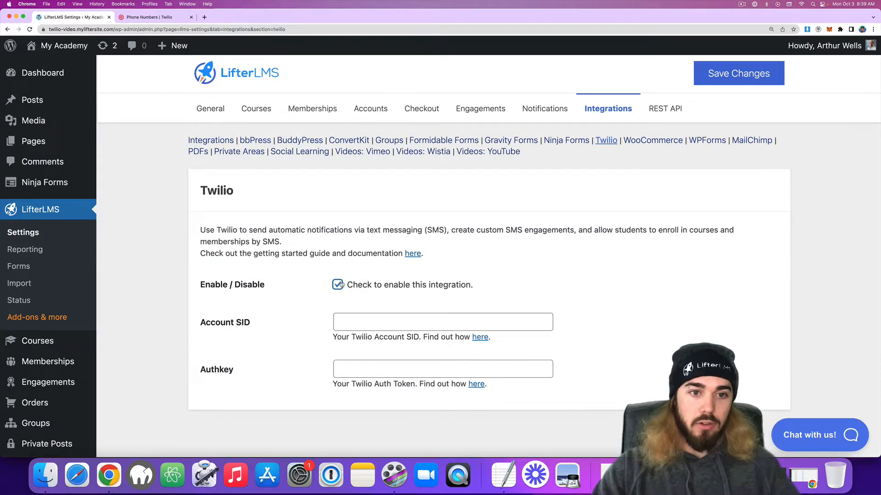
pyautogui.click(709, 80)
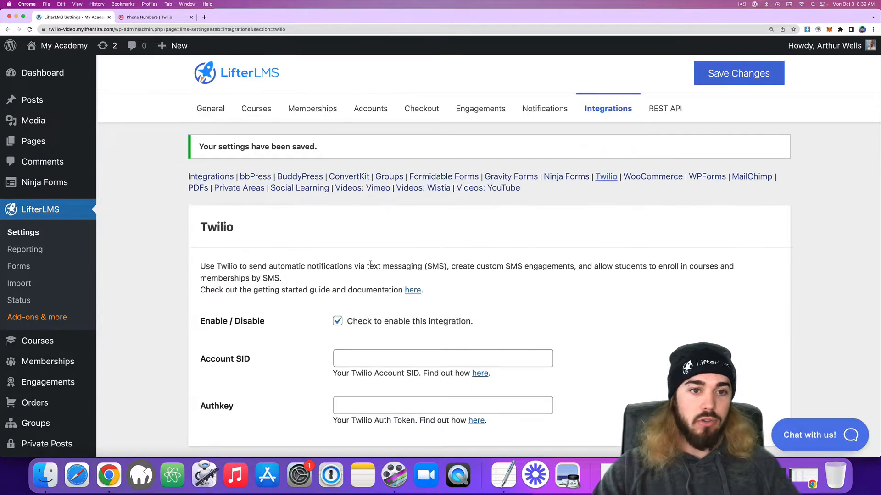
# Point out the still-empty Account SID and Authkey fields in the Twilio settings.
pyautogui.scroll(-3, 369, 265)
pyautogui.scroll(-1, 370, 266)
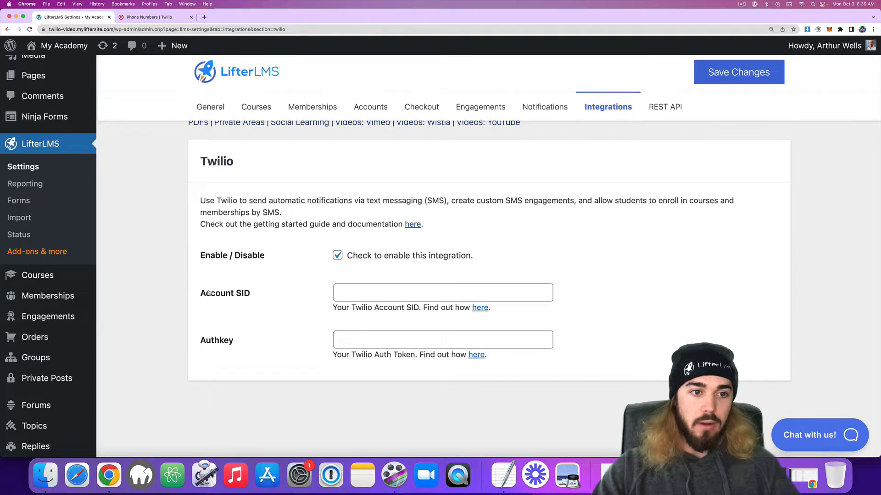
pyautogui.moveTo(201, 293); pyautogui.dragTo(252, 295)
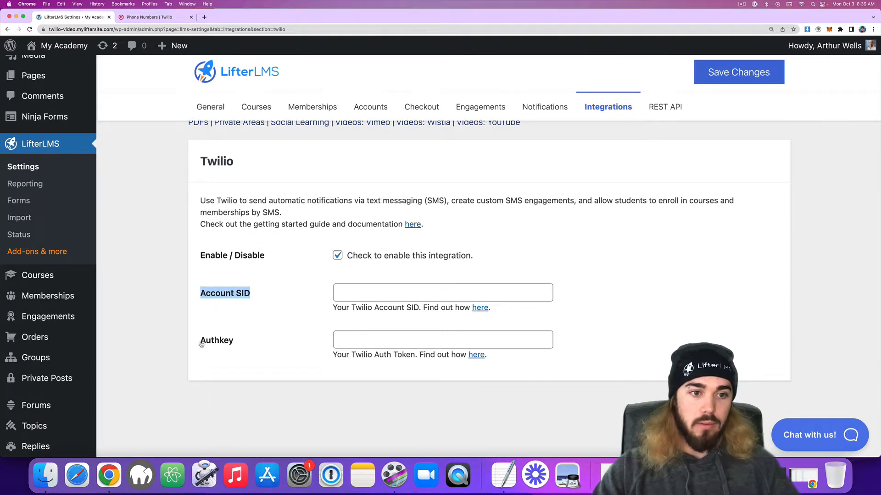
pyautogui.moveTo(201, 345); pyautogui.dragTo(235, 345)
pyautogui.click(246, 344)
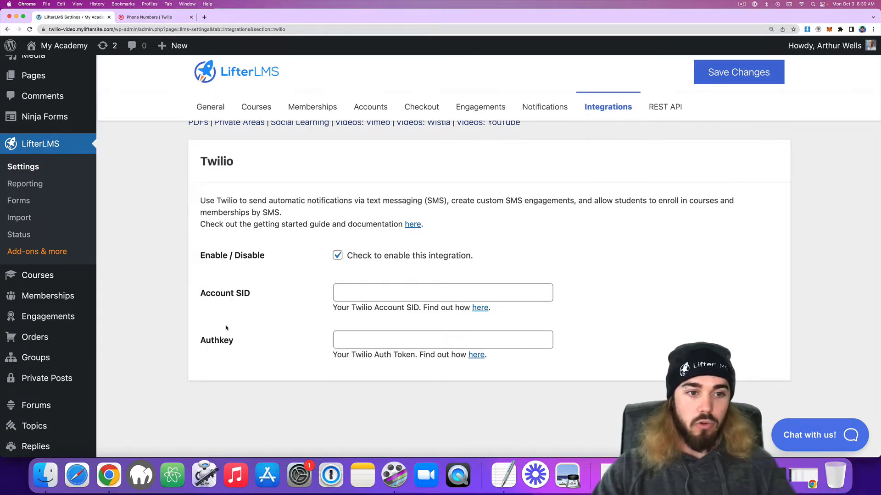
# Switch to the Twilio Console, view active phone numbers, and close the help desk tab.
pyautogui.click(149, 19)
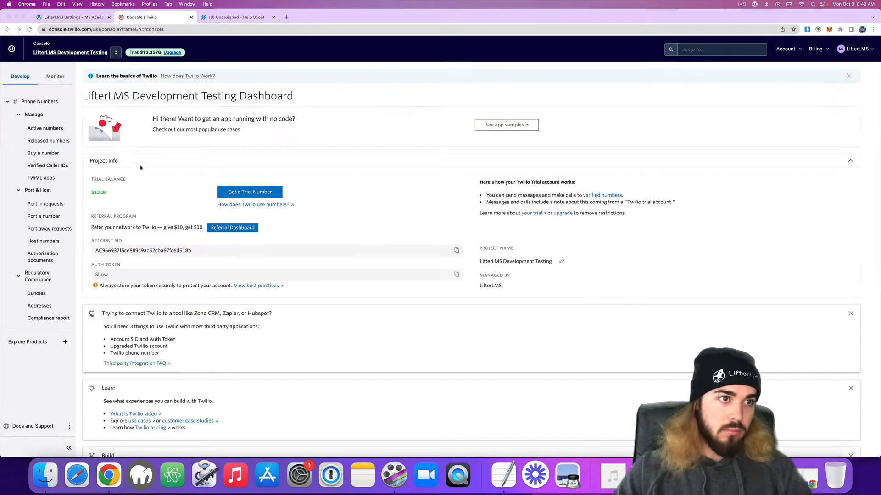
pyautogui.click(52, 132)
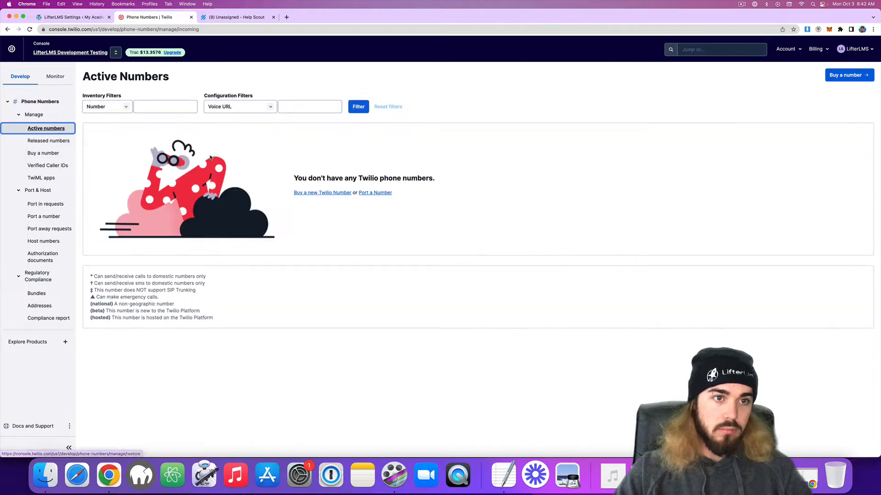
pyautogui.click(274, 17)
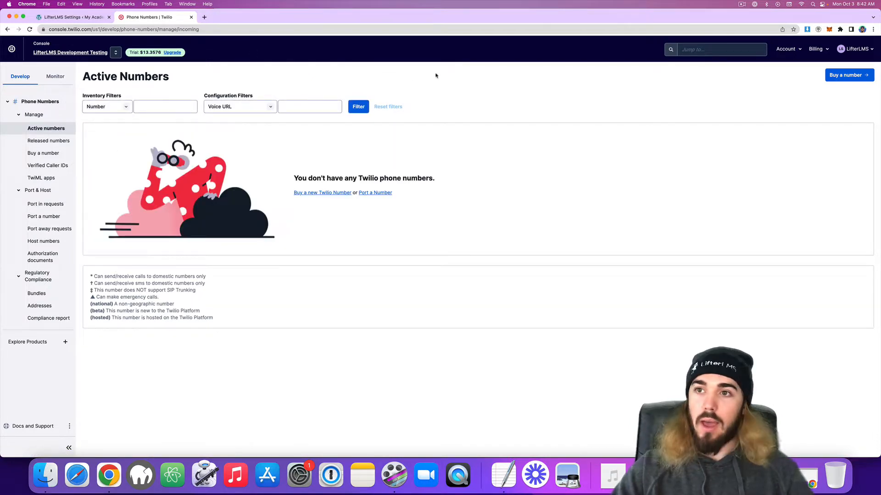
# Open Auth tokens & API keys and select the live Account SID.
pyautogui.click(795, 50)
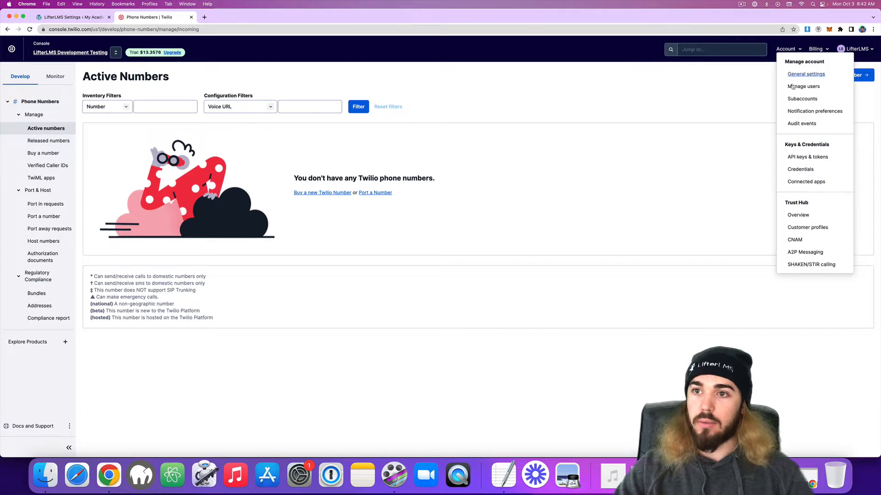
pyautogui.click(793, 158)
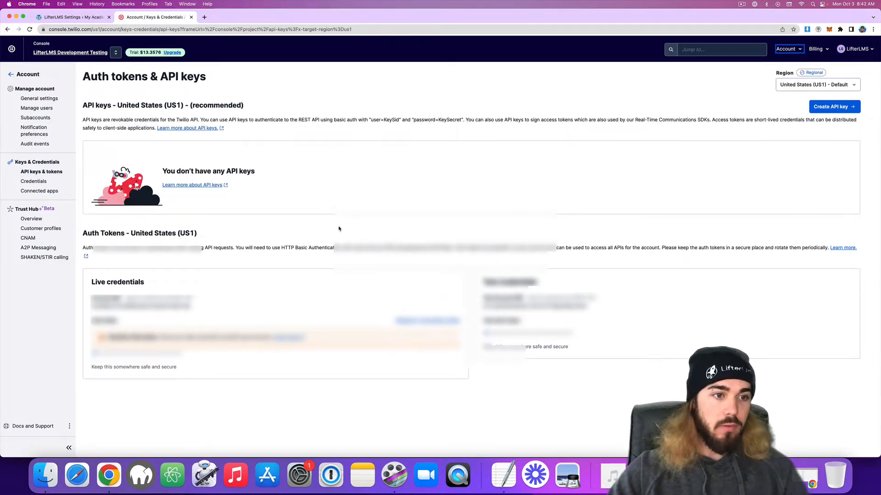
pyautogui.doubleClick(134, 306)
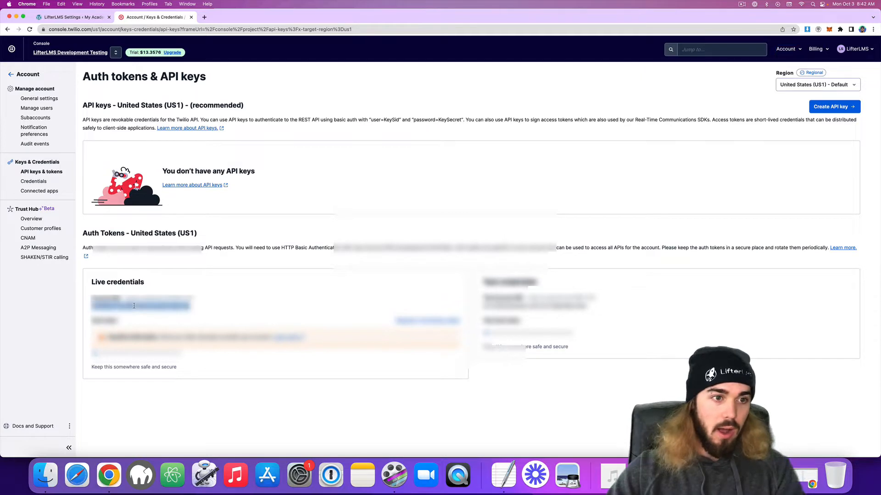
# Paste the copied Account SID into LifterLMS's Twilio Account SID field.
pyautogui.click(70, 18)
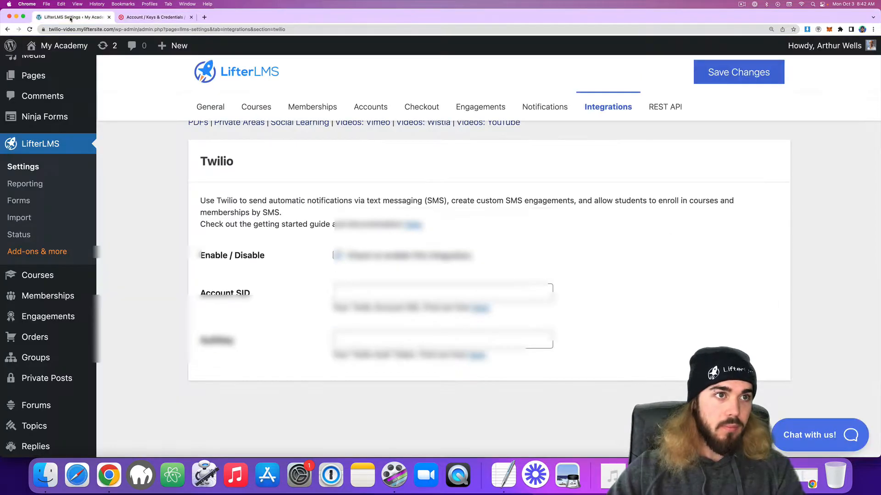
pyautogui.click(358, 287)
pyautogui.press('cmd+v')
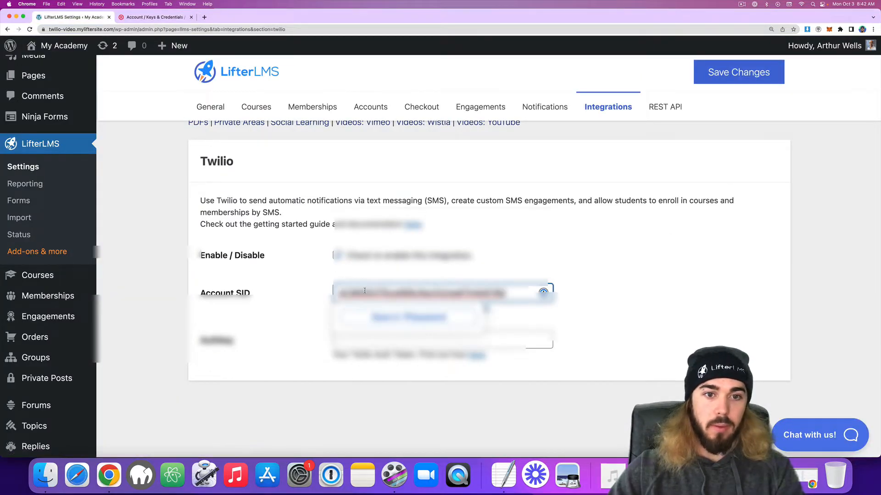
pyautogui.click(312, 288)
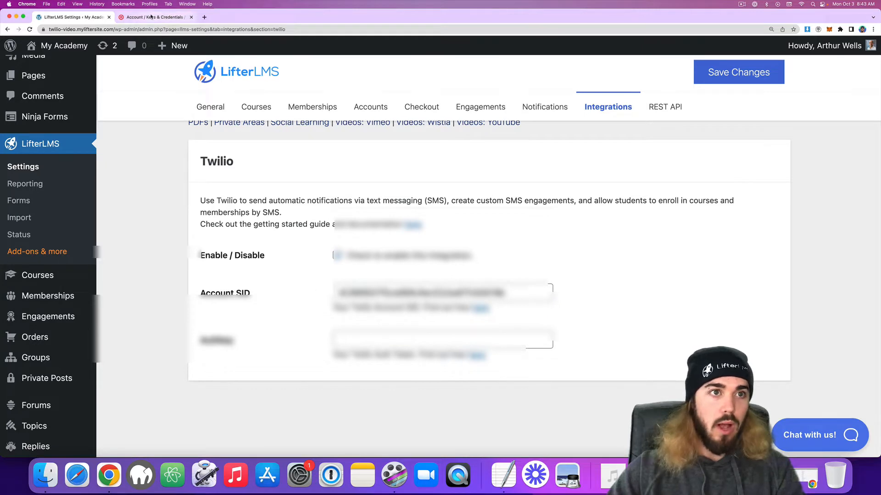
# Reveal and copy the live Auth Token in Twilio, then paste it into Authkey.
pyautogui.click(151, 17)
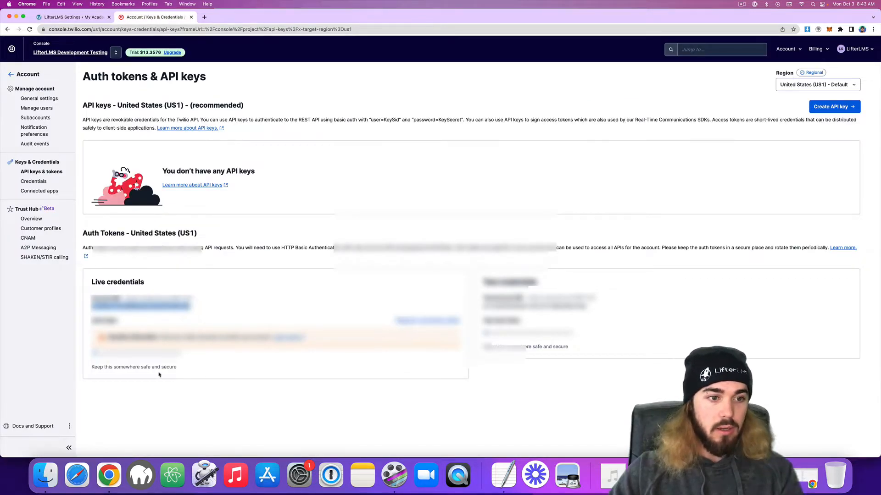
pyautogui.click(126, 351)
pyautogui.click(95, 353)
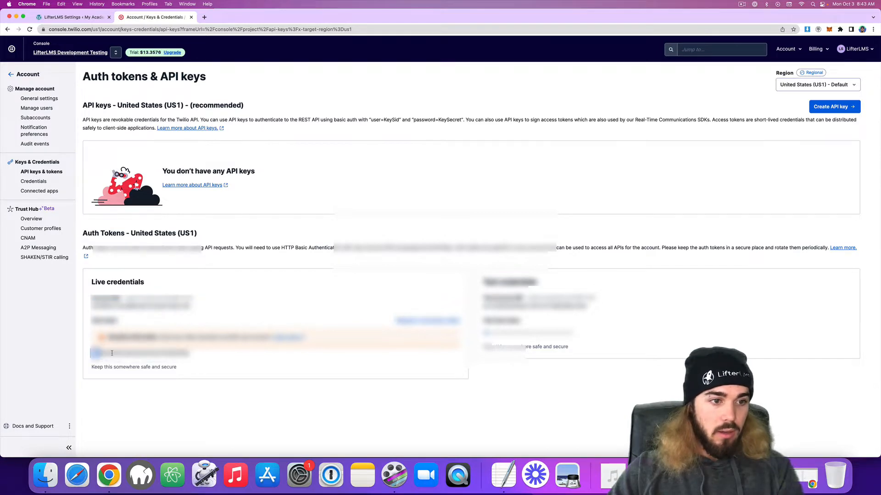
pyautogui.doubleClick(137, 351)
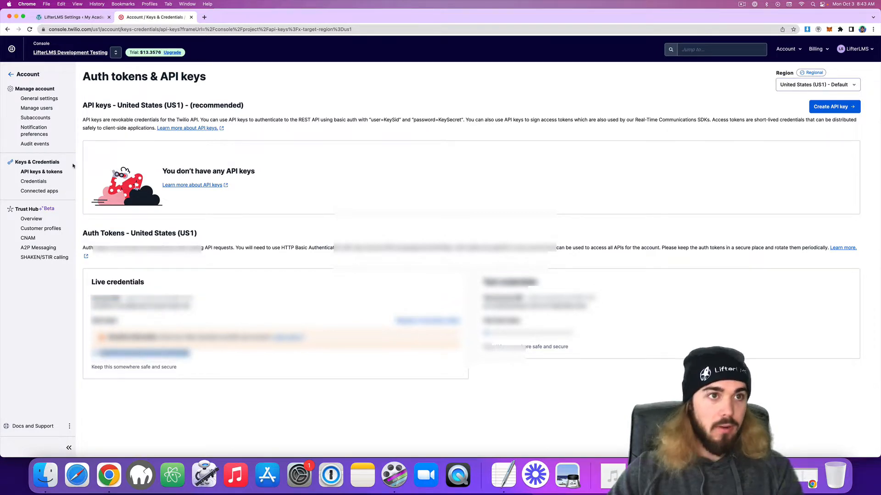
pyautogui.click(75, 18)
pyautogui.click(394, 334)
pyautogui.press('cmd+v')
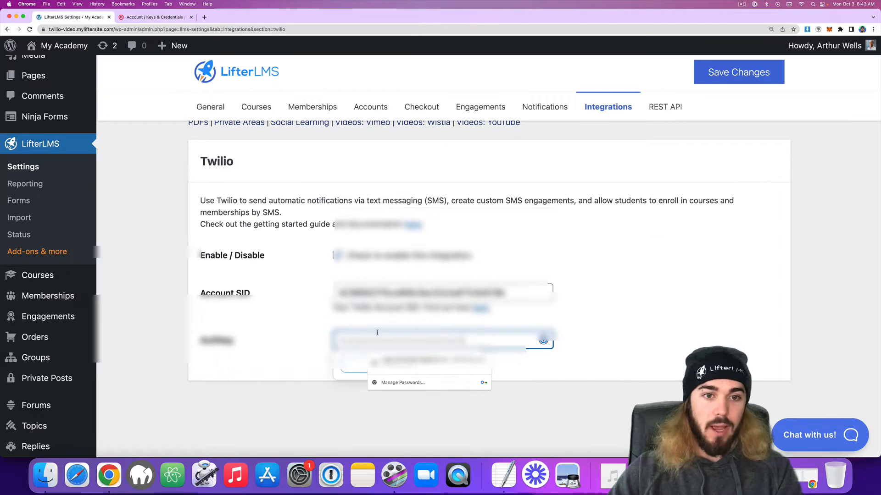
# Save the Twilio settings and check the available From Number options.
pyautogui.click(719, 77)
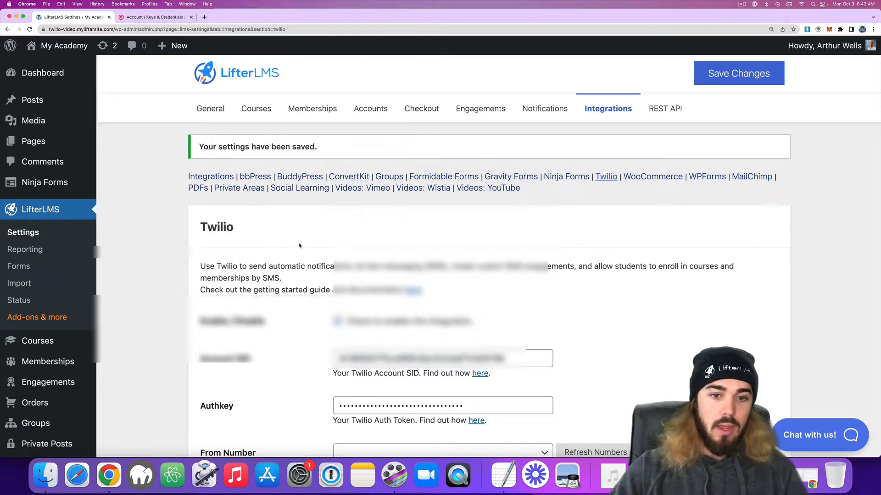
pyautogui.scroll(-5, 293, 247)
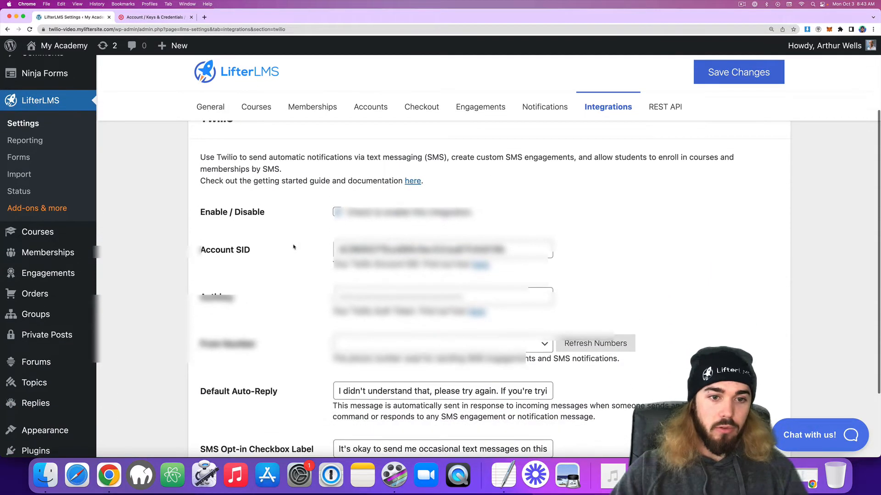
pyautogui.scroll(-1, 294, 247)
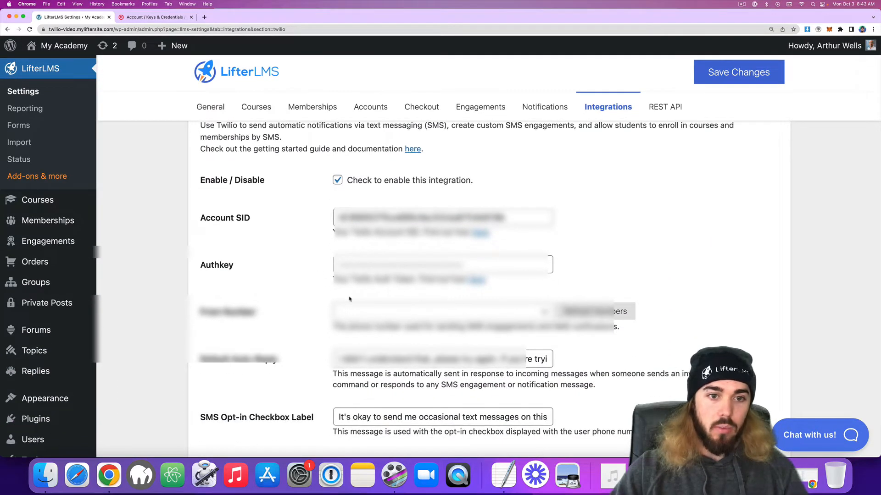
pyautogui.click(364, 310)
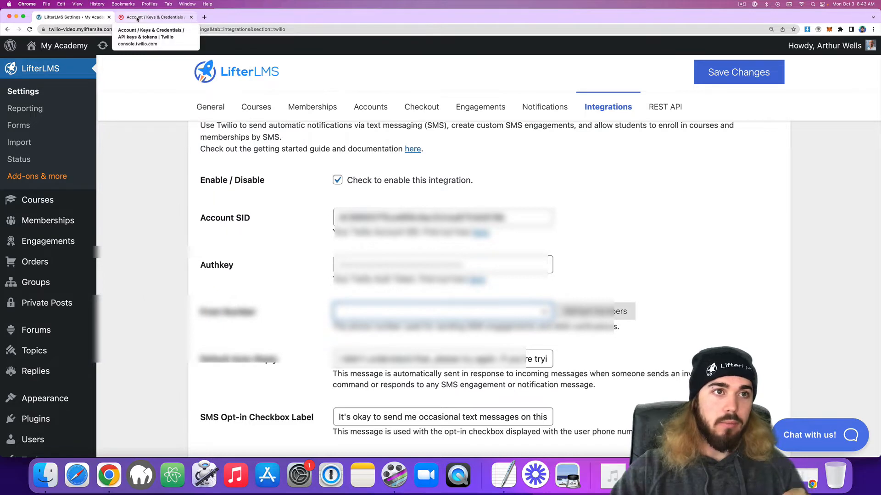
# Open Twilio's Buy a number page and refresh the list of available US local numbers.
pyautogui.click(137, 19)
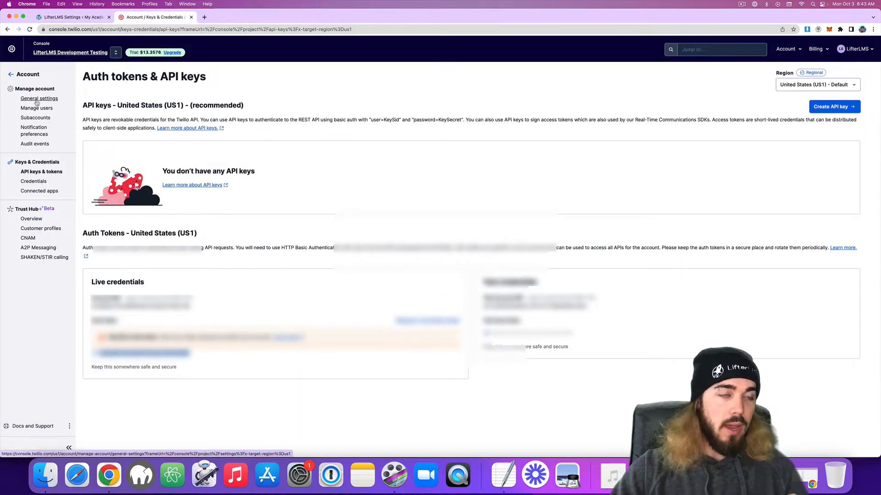
pyautogui.click(11, 74)
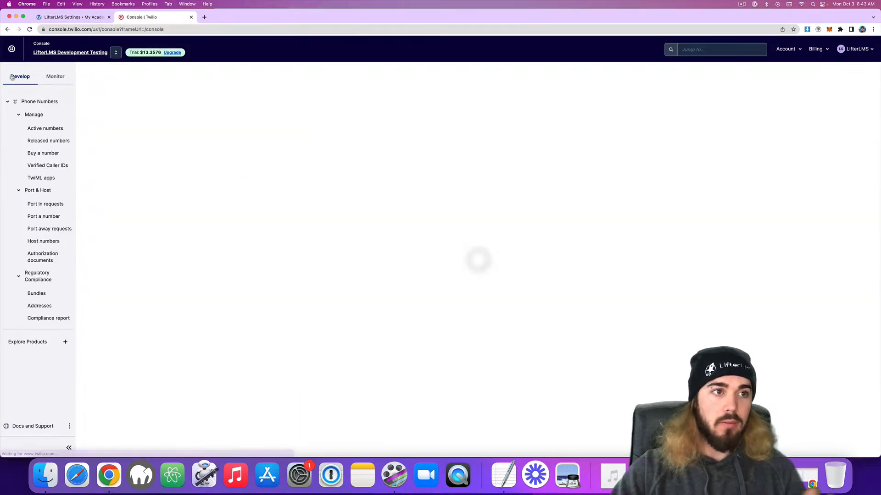
pyautogui.click(42, 154)
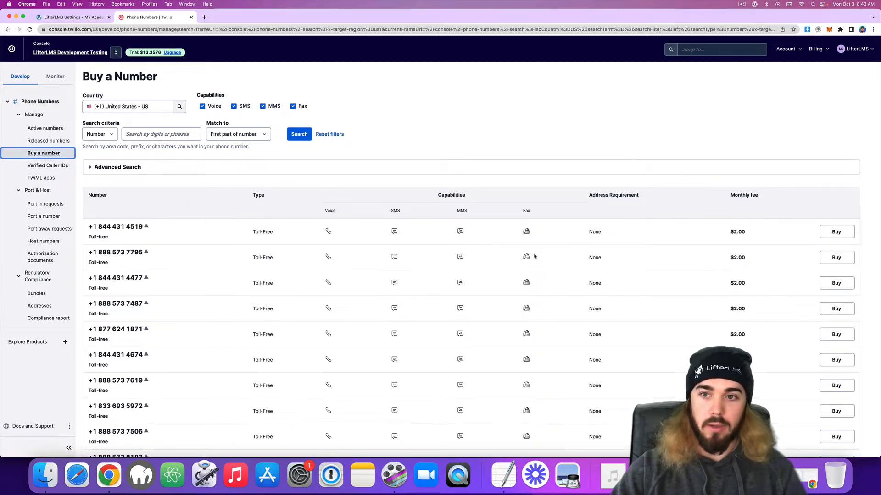
pyautogui.scroll(-3, 508, 261)
pyautogui.scroll(2, 508, 260)
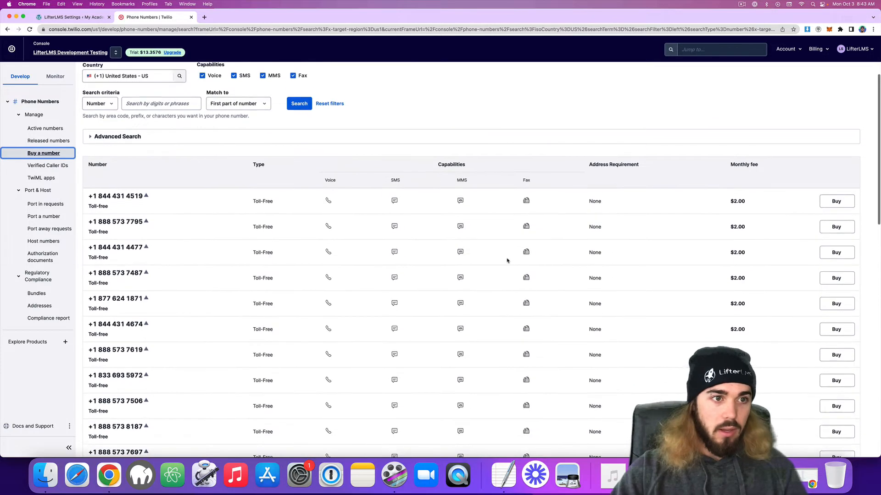
pyautogui.scroll(-3, 508, 260)
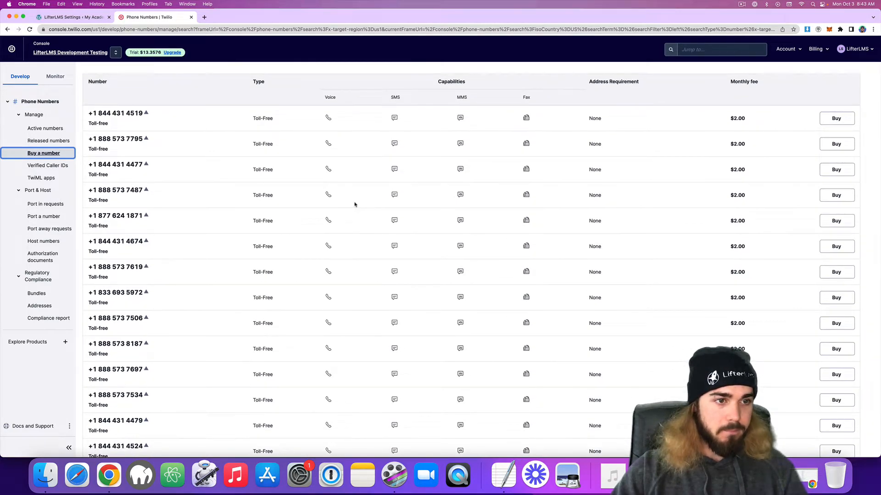
pyautogui.scroll(2, 355, 204)
pyautogui.press('super+r')
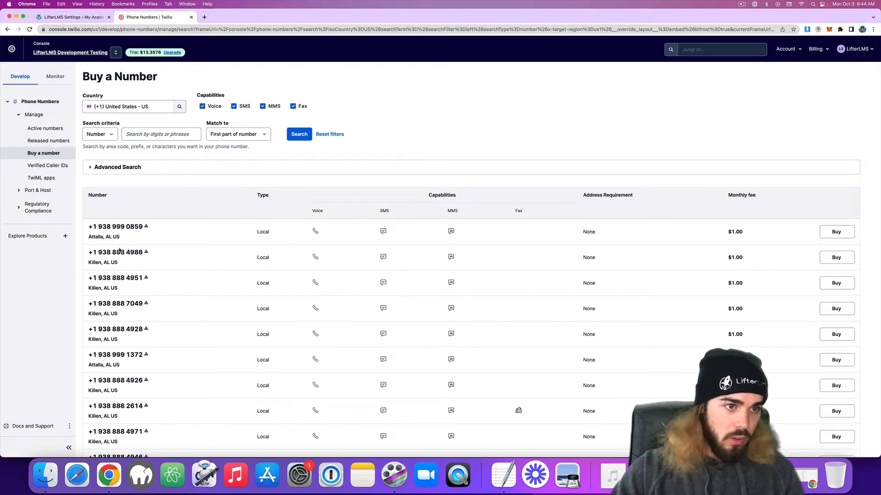
pyautogui.click(830, 233)
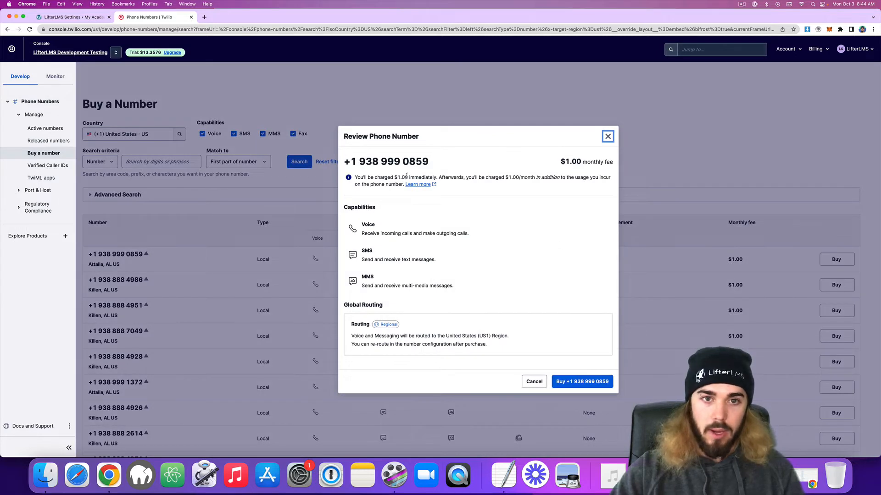
pyautogui.click(591, 379)
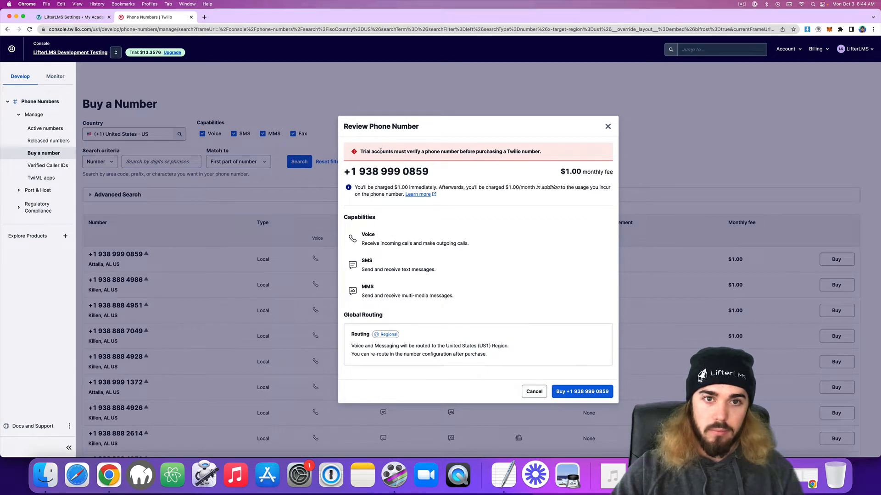
pyautogui.moveTo(395, 151); pyautogui.dragTo(435, 152)
pyautogui.click(457, 152)
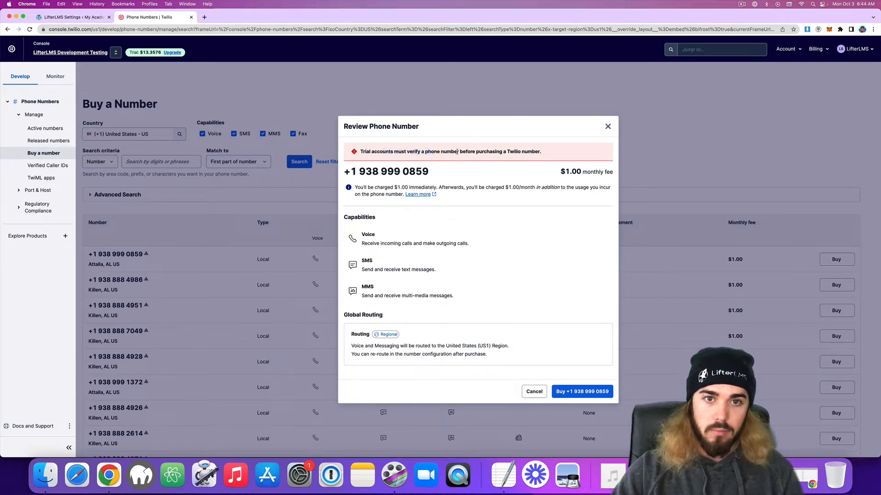
pyautogui.moveTo(454, 152); pyautogui.dragTo(554, 150)
pyautogui.click(607, 127)
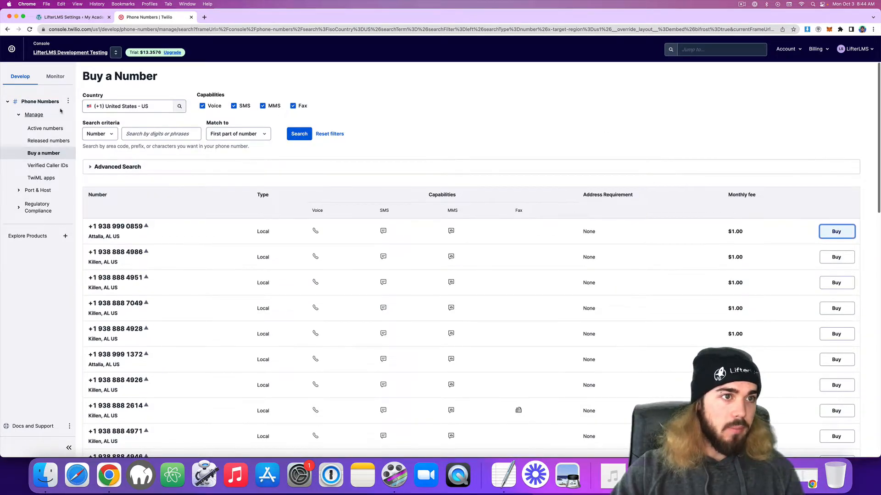
pyautogui.click(41, 191)
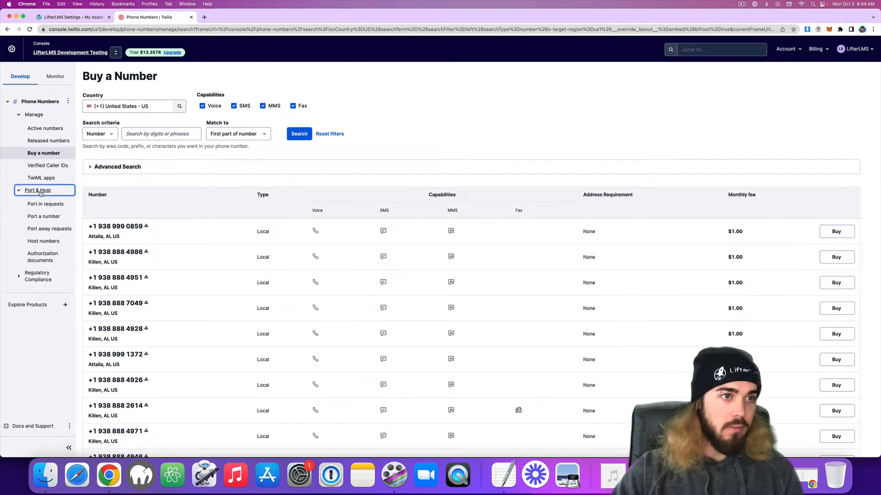
# Add your own phone number as a Verified Caller ID, confirming it with the SMS code.
pyautogui.click(45, 168)
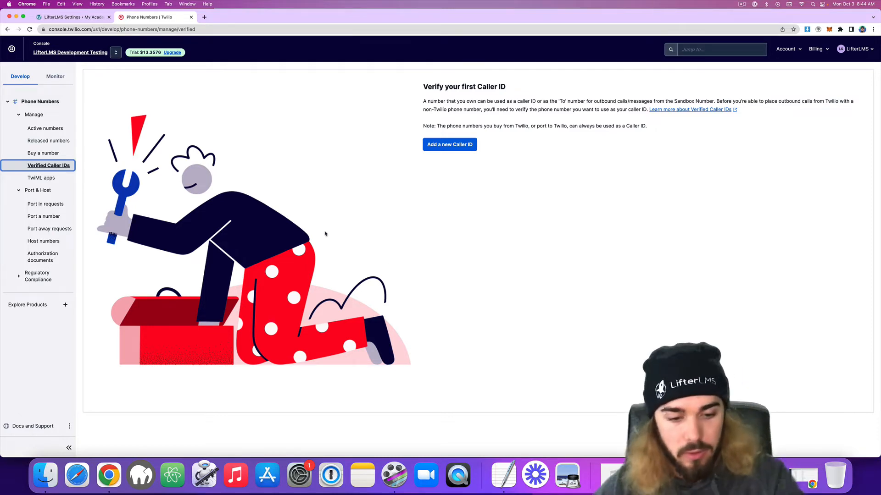
pyautogui.click(459, 145)
pyautogui.click(379, 260)
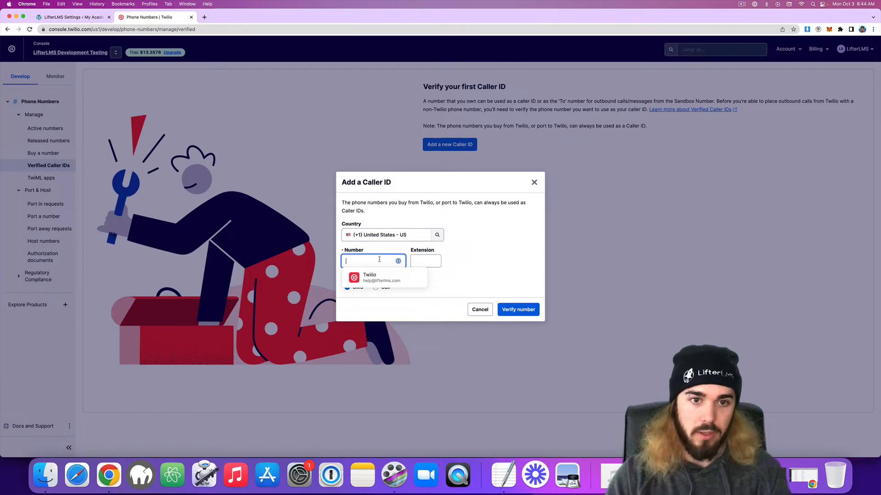
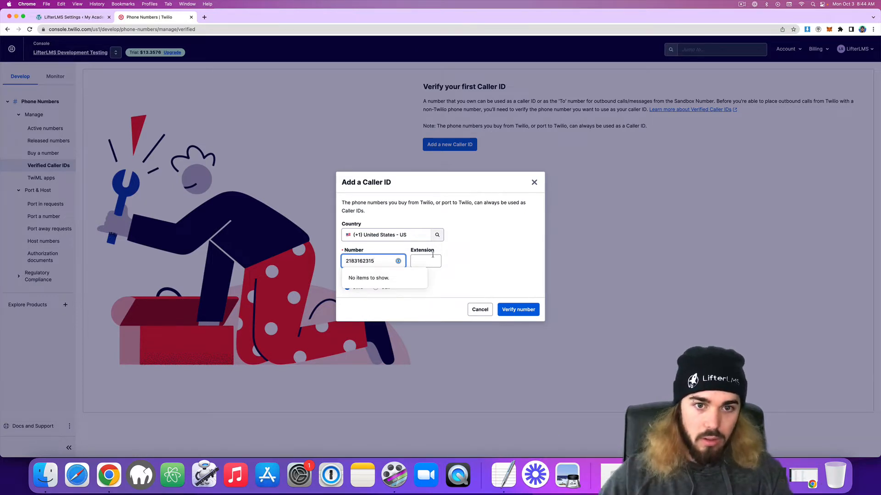
pyautogui.click(425, 258)
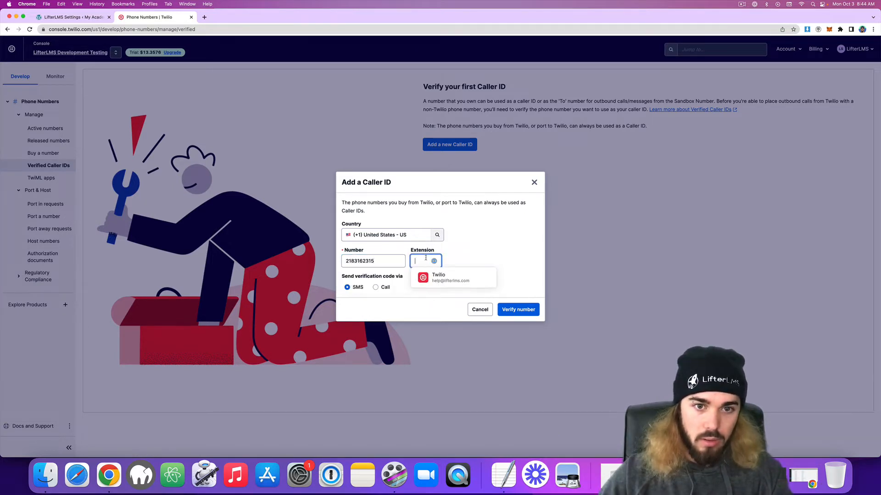
pyautogui.click(458, 247)
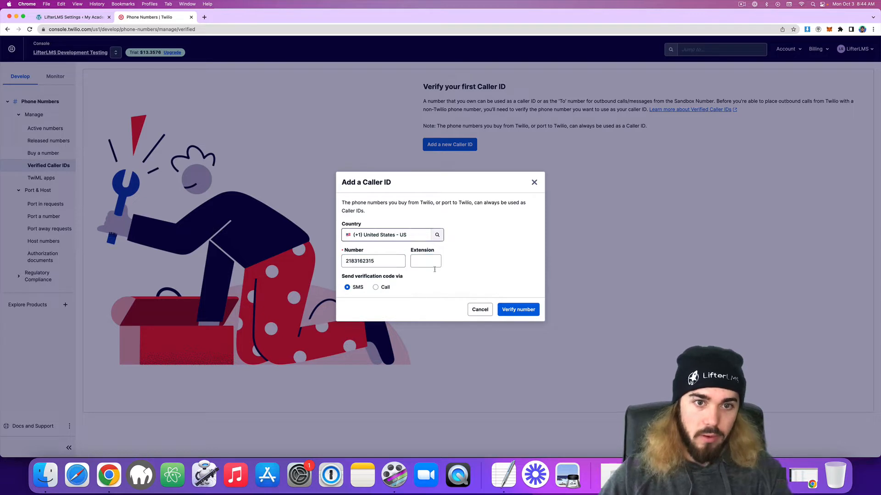
pyautogui.click(512, 312)
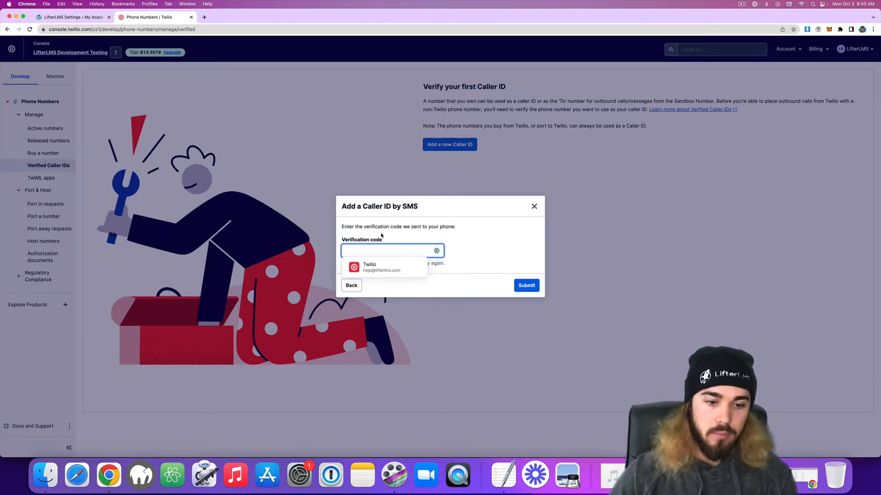
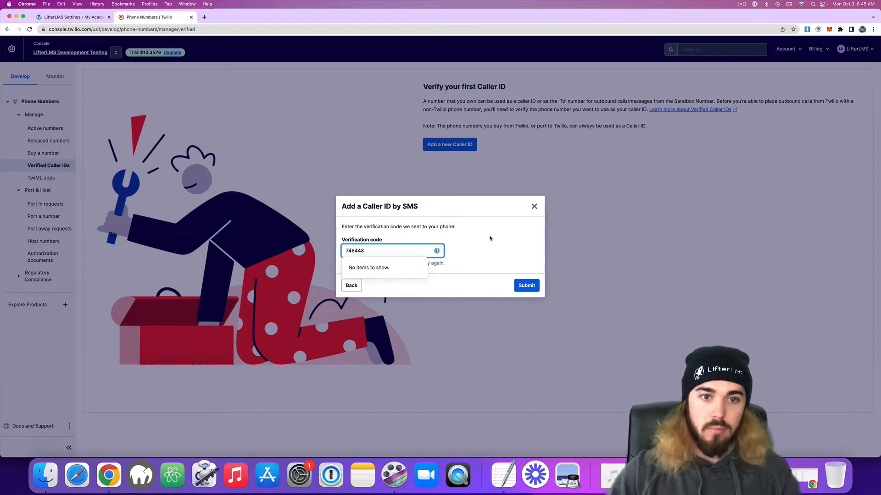
pyautogui.click(517, 282)
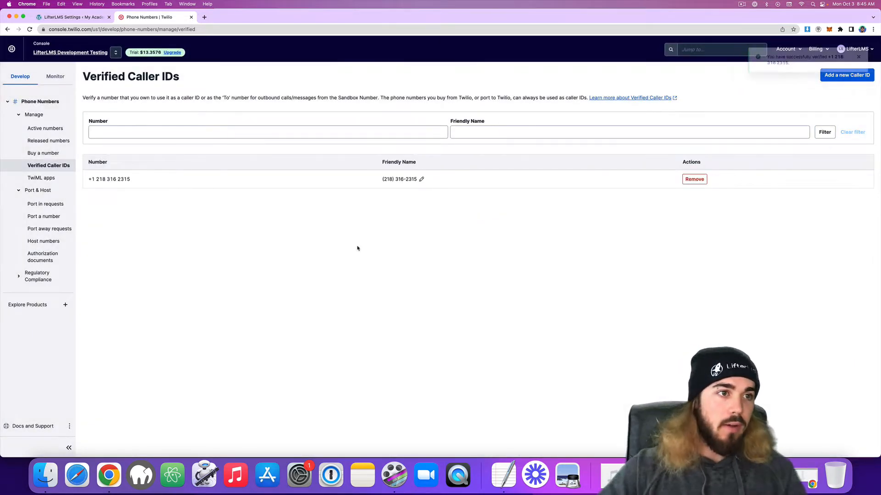
# Buy the first listed Johnsonville, SC local number, then return to the LifterLMS tab.
pyautogui.click(54, 153)
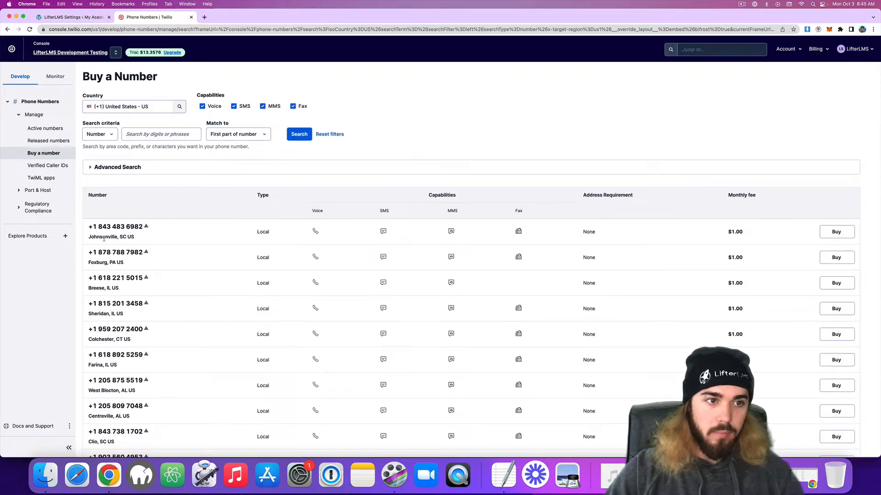
pyautogui.moveTo(104, 239); pyautogui.dragTo(136, 239)
pyautogui.click(823, 233)
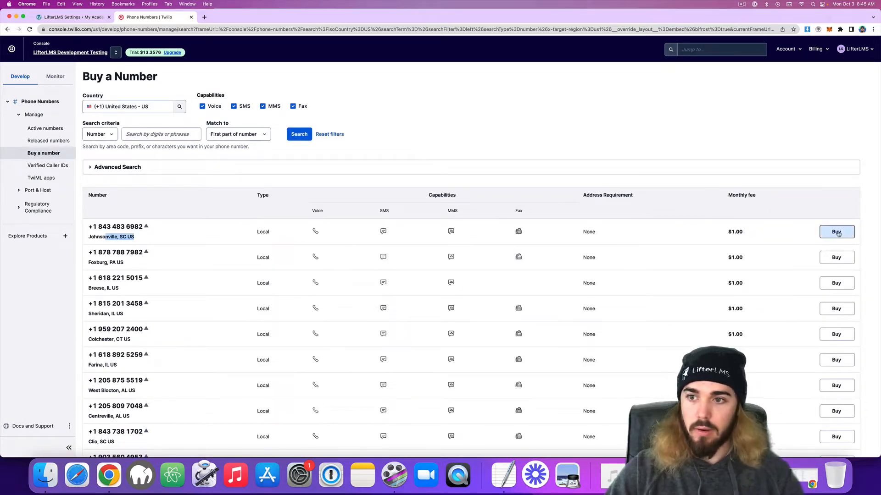
pyautogui.click(570, 393)
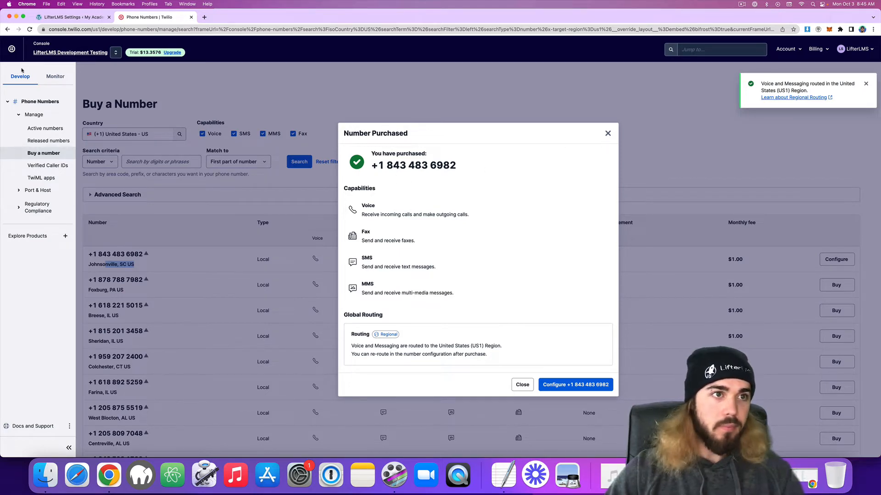
pyautogui.click(608, 134)
pyautogui.click(71, 17)
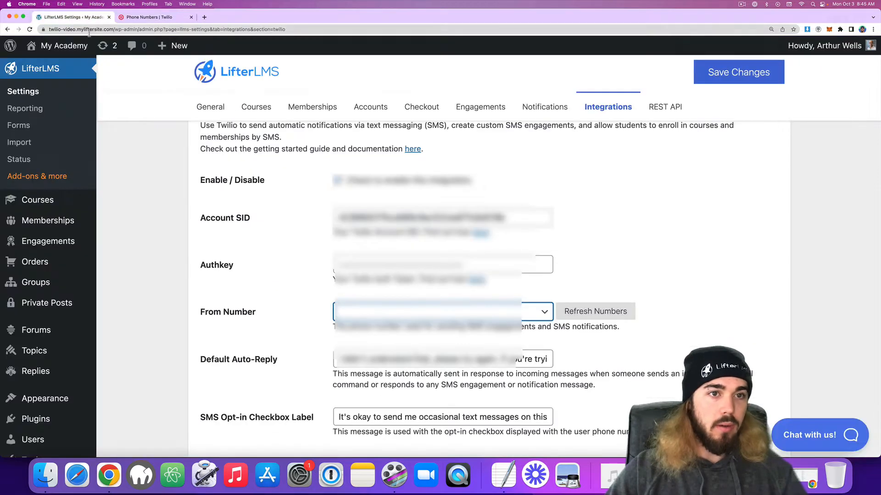
# Refresh numbers, keep the purchased number as From Number, and save the Twilio settings.
pyautogui.click(609, 313)
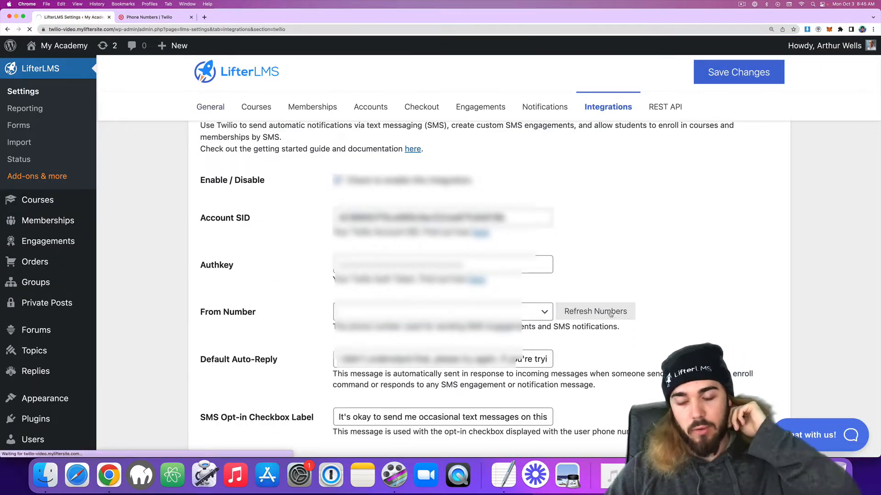
pyautogui.scroll(-5, 601, 312)
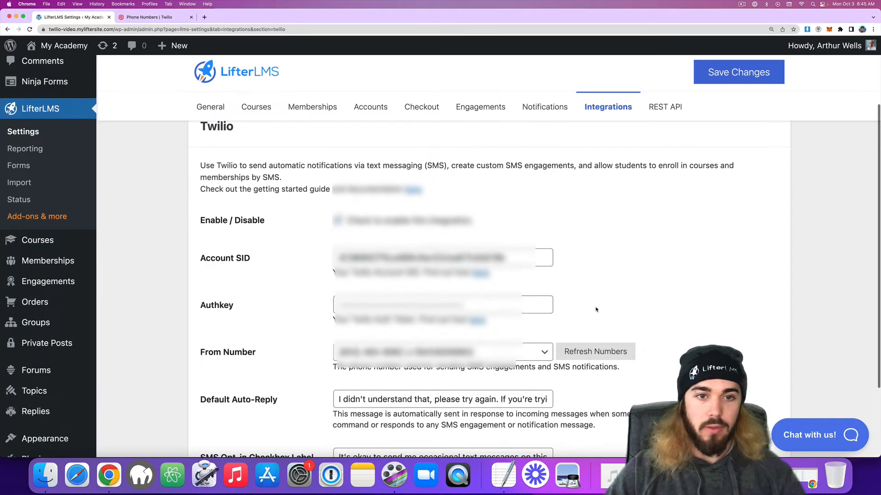
pyautogui.scroll(-3, 595, 309)
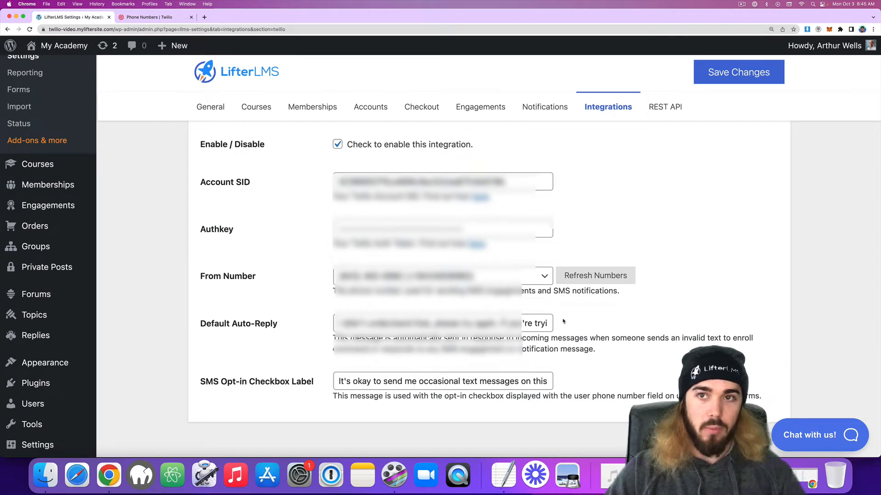
pyautogui.click(722, 76)
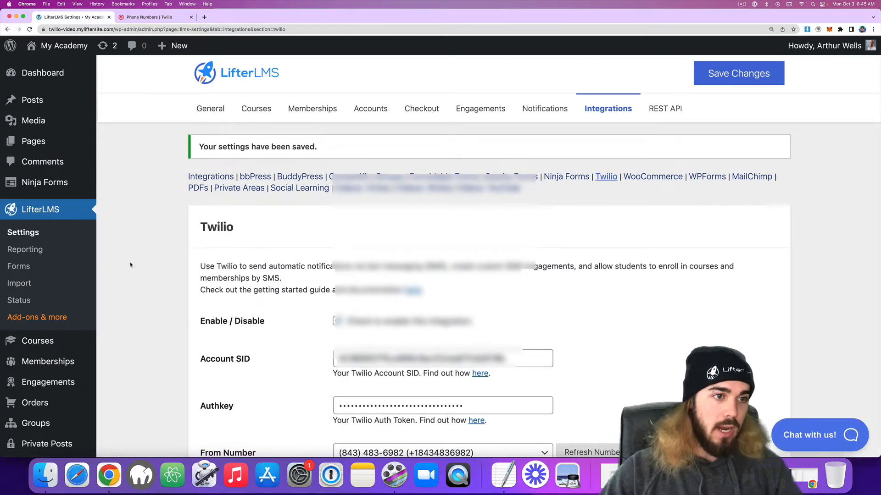
pyautogui.moveTo(43, 380)
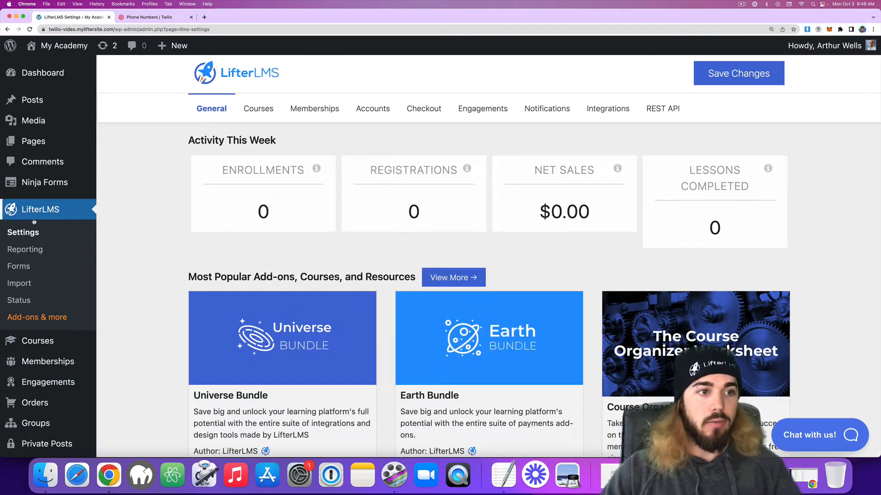
# Open the LifterLMS Notifications settings and scroll to the Quizzes: Quiz Failed entry.
pyautogui.click(550, 100)
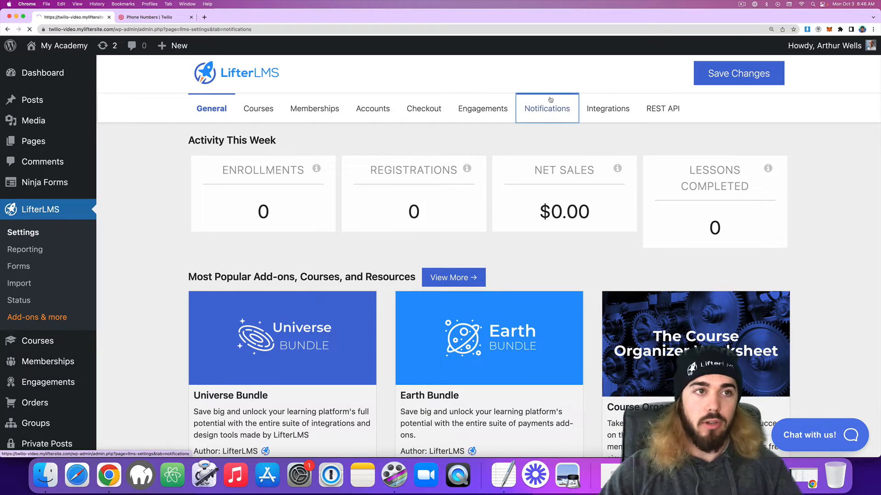
pyautogui.scroll(-5, 323, 166)
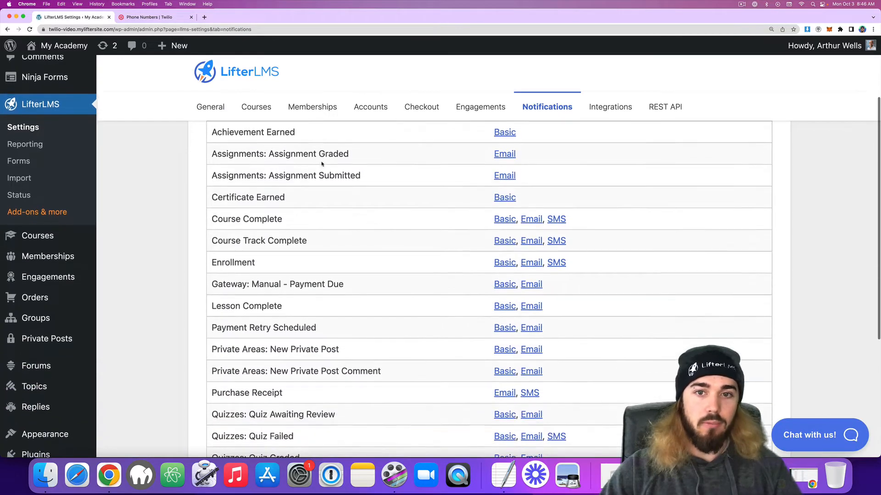
pyautogui.scroll(-2, 321, 166)
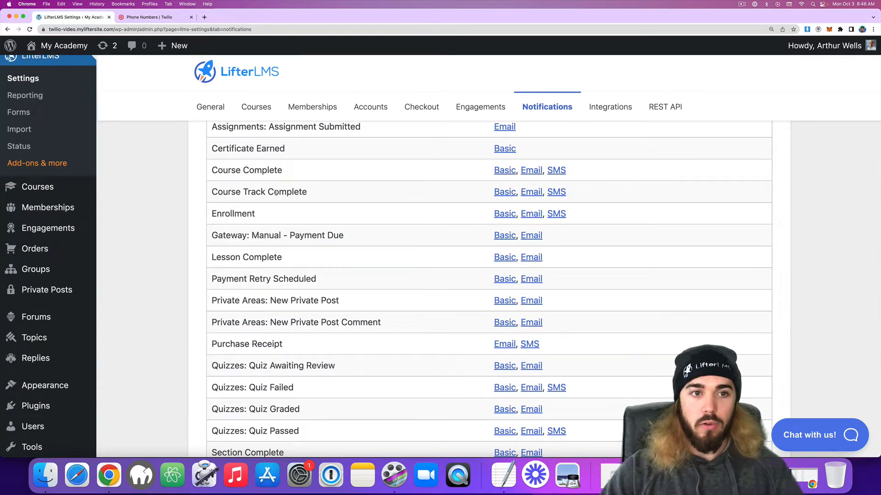
pyautogui.scroll(-1, 274, 203)
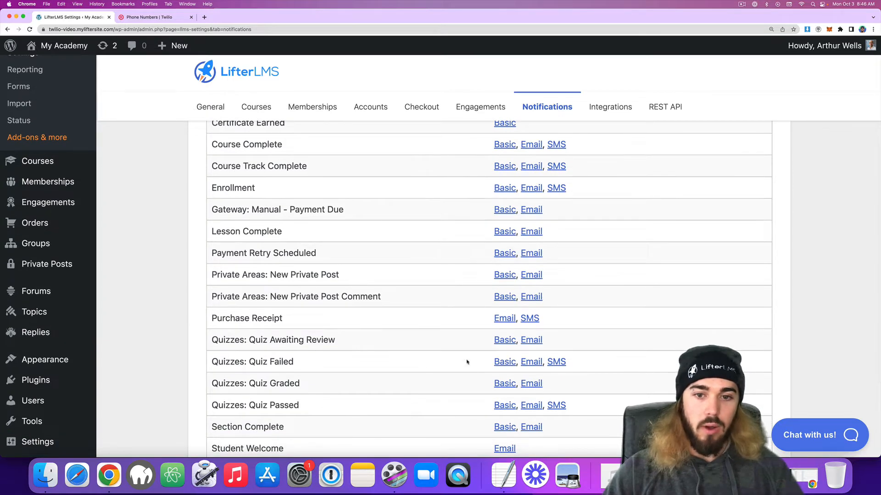
# Review the Quiz Failed SMS notification's merge-code Body and its Subscribers.
pyautogui.click(557, 363)
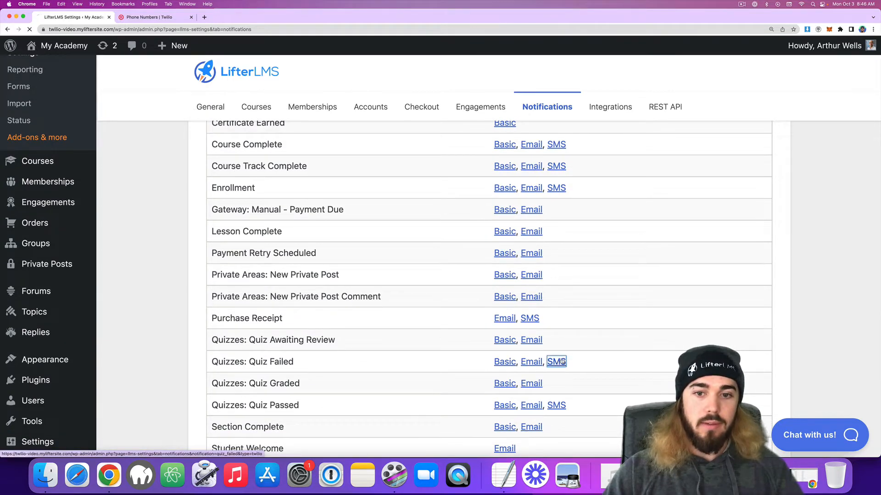
pyautogui.scroll(-6, 243, 318)
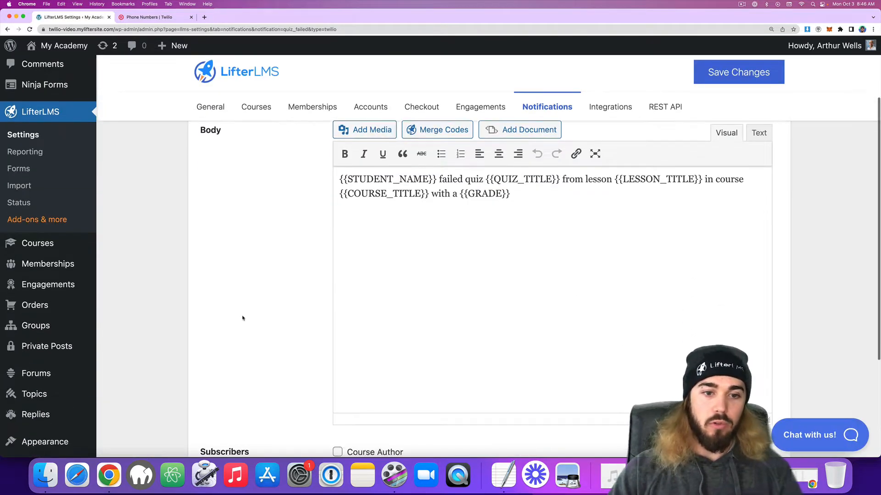
pyautogui.scroll(-3, 243, 319)
pyautogui.scroll(4, 242, 318)
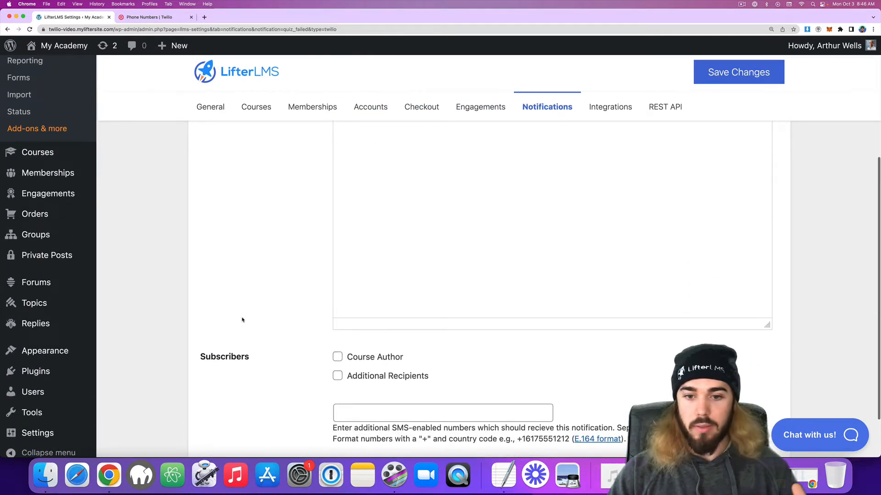
pyautogui.scroll(2, 242, 320)
pyautogui.scroll(-1, 242, 320)
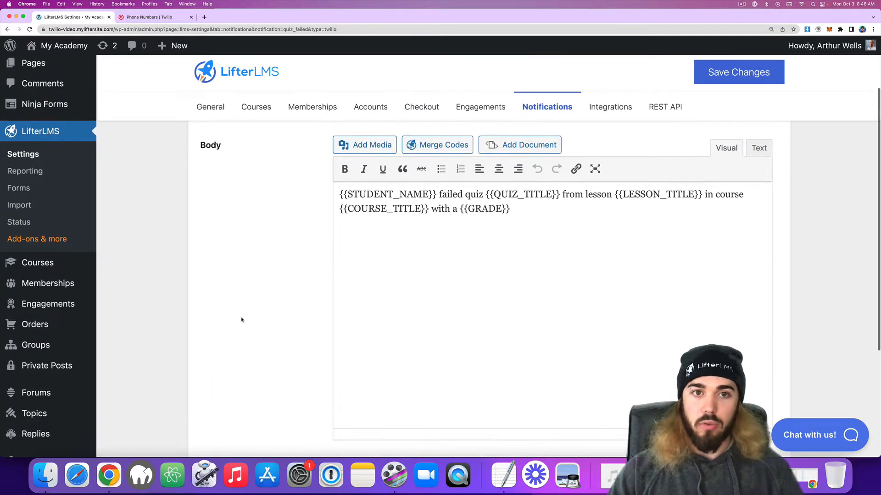
pyautogui.scroll(-6, 241, 319)
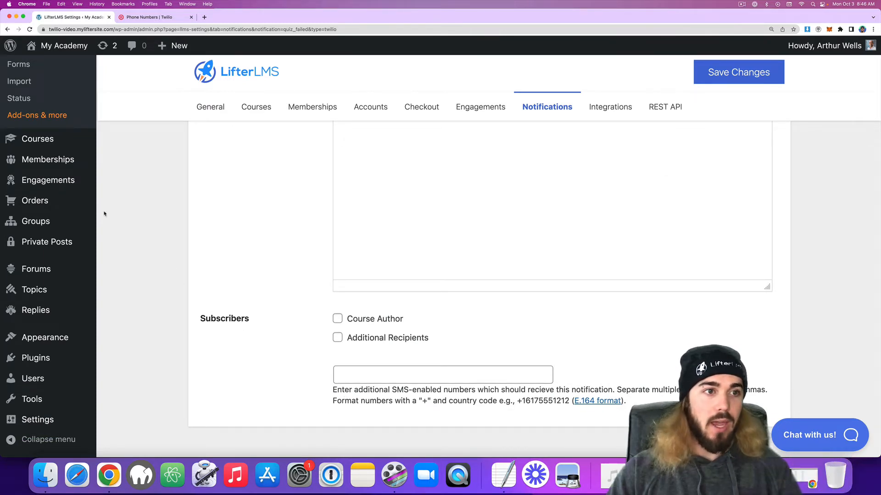
pyautogui.moveTo(81, 189)
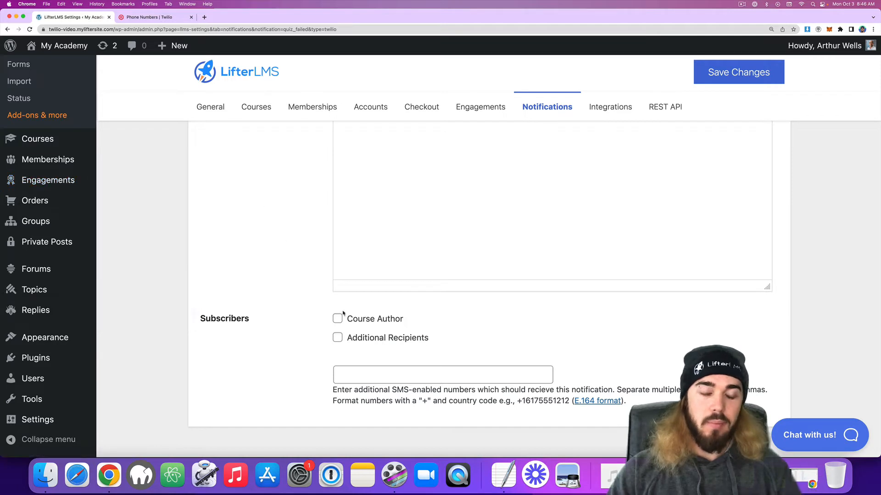
pyautogui.scroll(5, 320, 312)
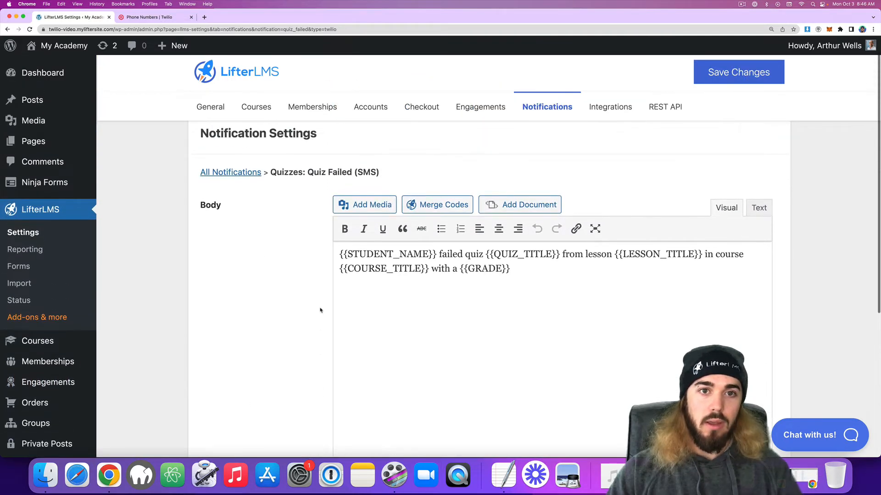
pyautogui.scroll(1, 321, 310)
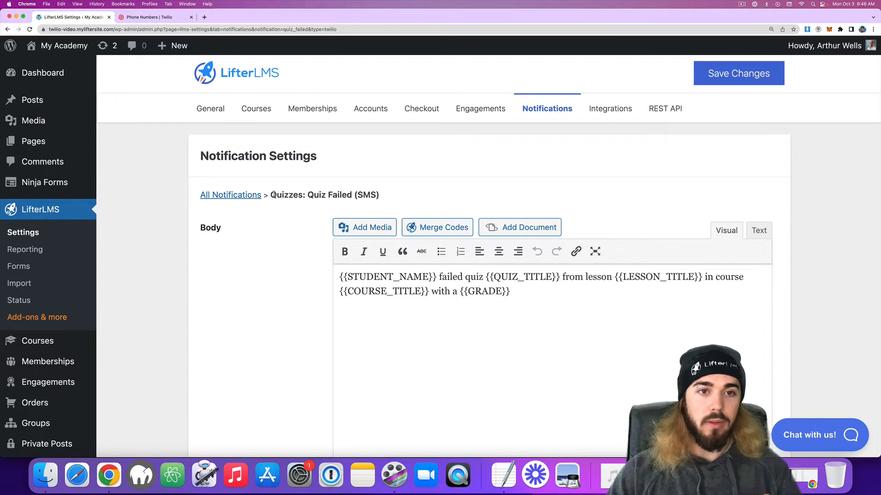
pyautogui.scroll(-3, 286, 202)
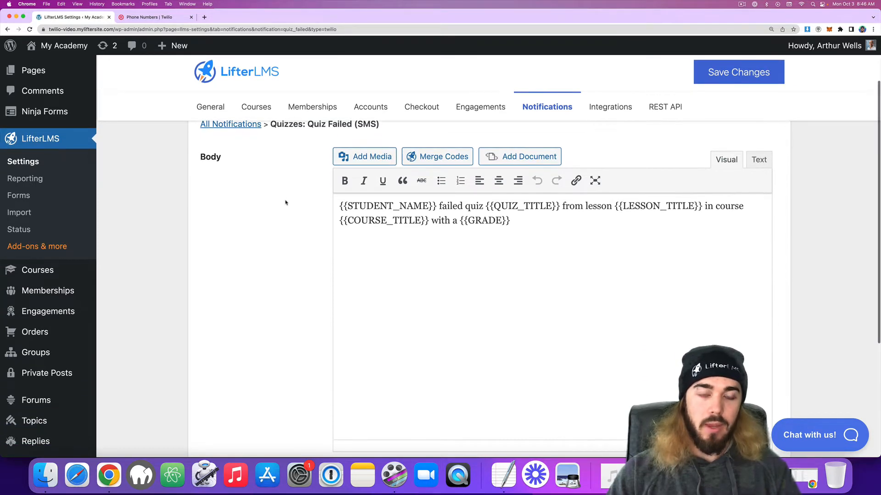
pyautogui.scroll(-1, 285, 202)
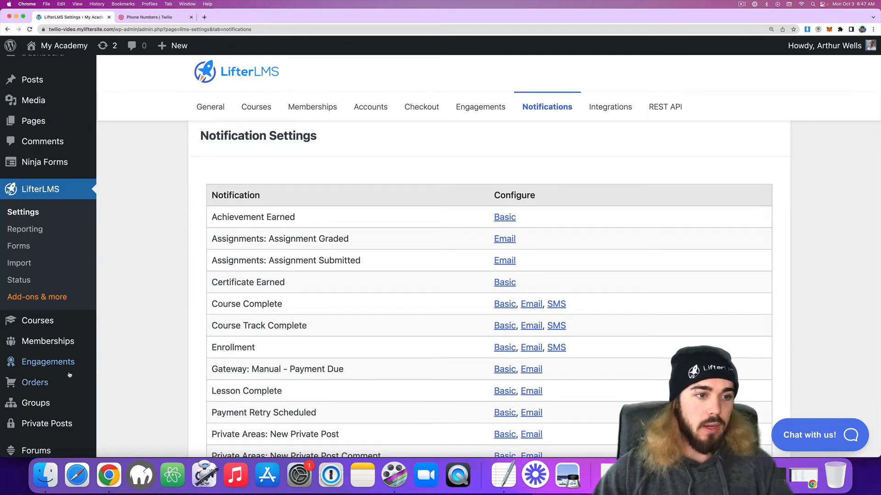
# Start a new SMS message titled 'Course Enrollment Success!' with body 'Congratulations on enrolling in the cour'.
pyautogui.moveTo(65, 362)
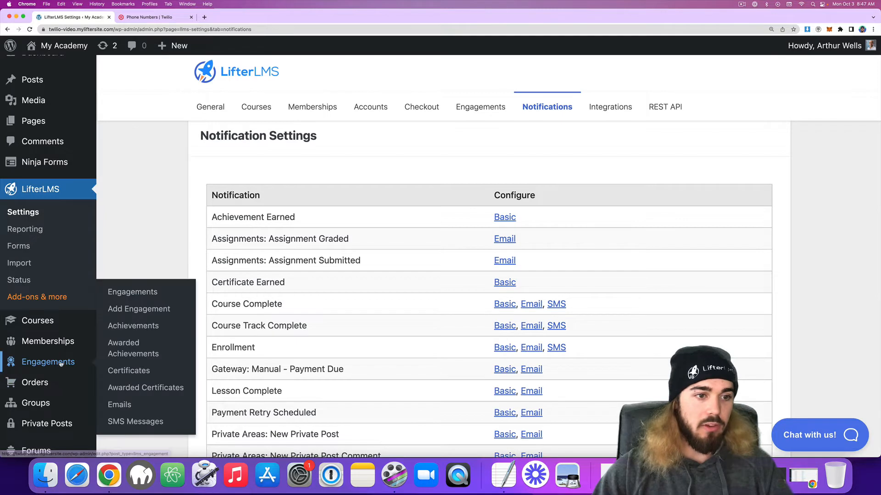
pyautogui.click(121, 420)
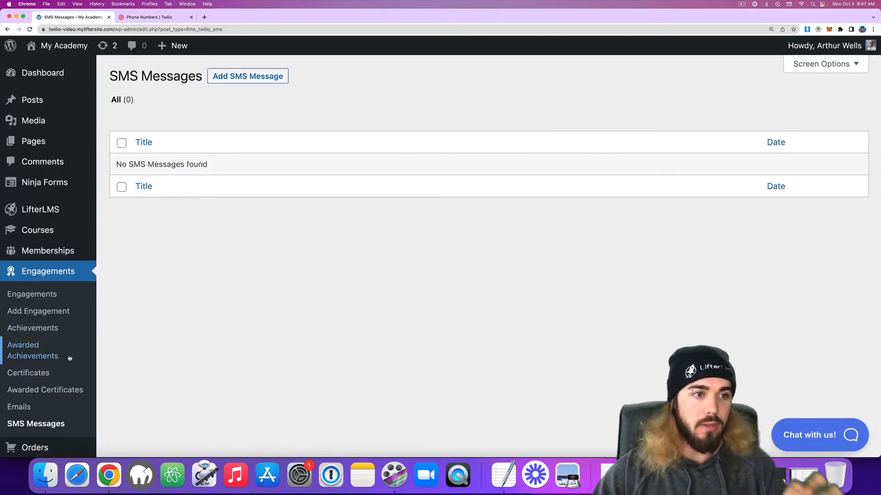
pyautogui.click(232, 83)
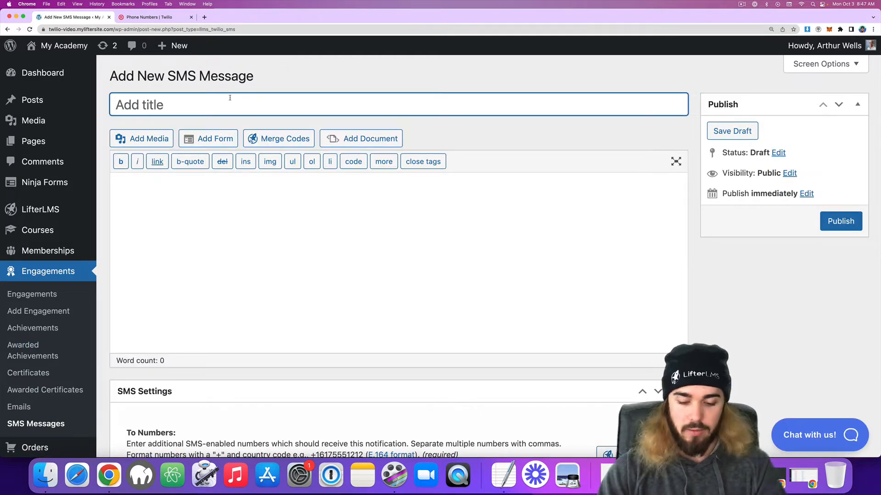
pyautogui.write('Course Enrollmen')
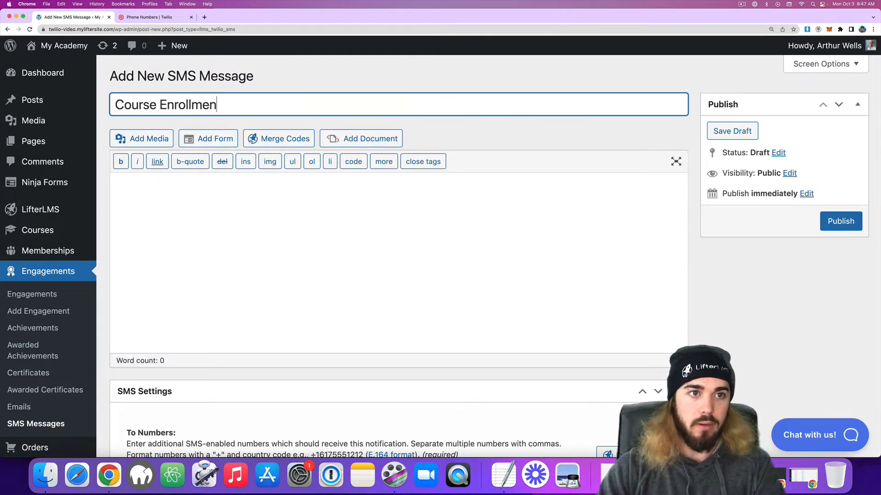
pyautogui.write('t Success!')
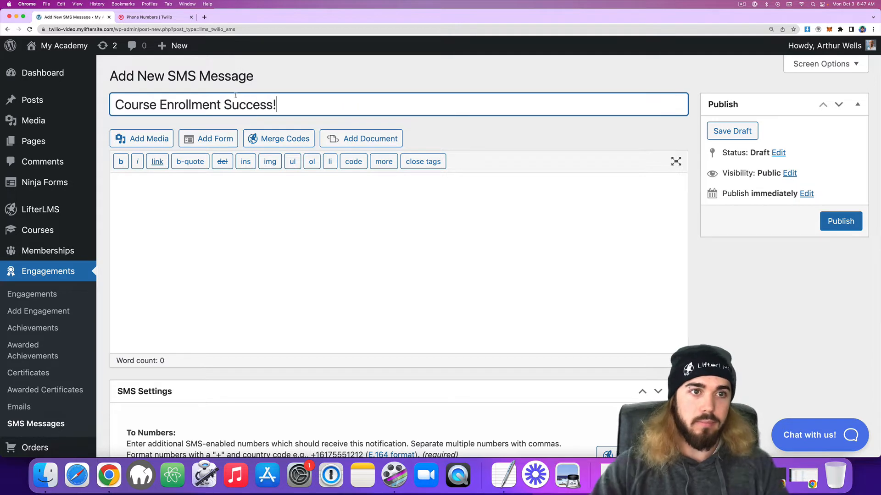
pyautogui.click(202, 214)
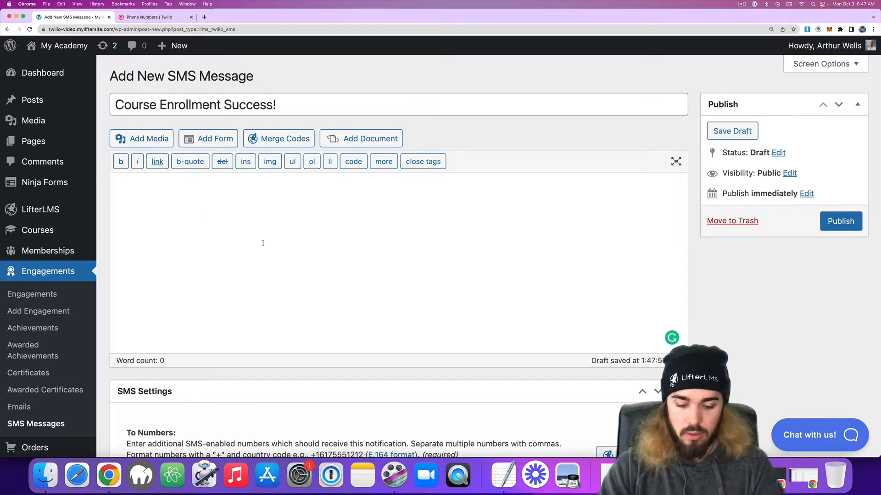
pyautogui.write('Congratulations on ')
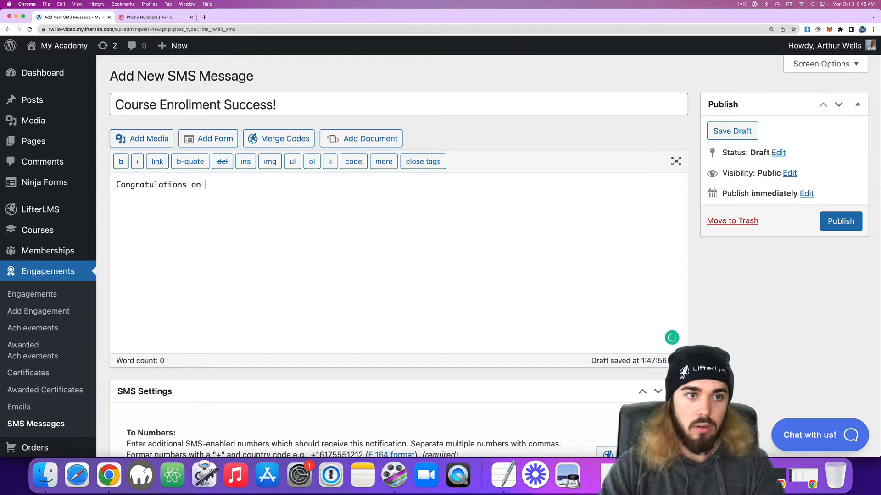
pyautogui.write('enrolling in the course!')
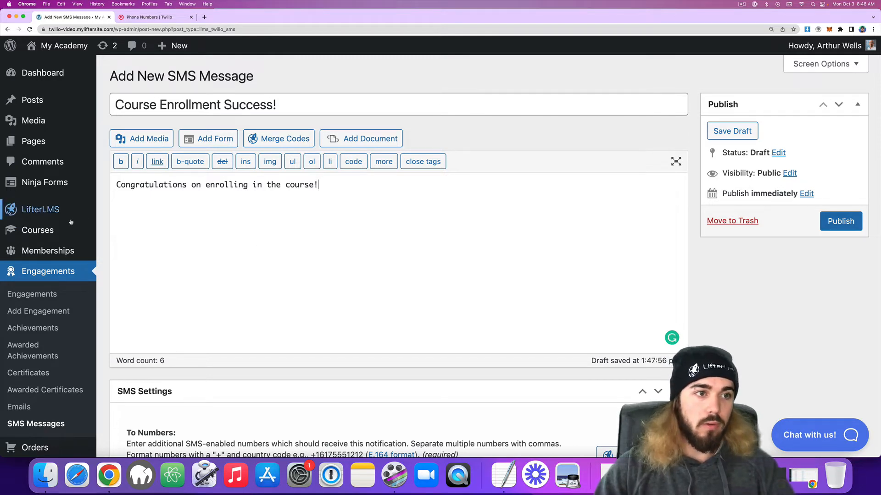
# Copy the Saving Strategy course name from the courses list and paste it into the message body.
pyautogui.rightClick(60, 229)
pyautogui.click(72, 233)
pyautogui.click(136, 21)
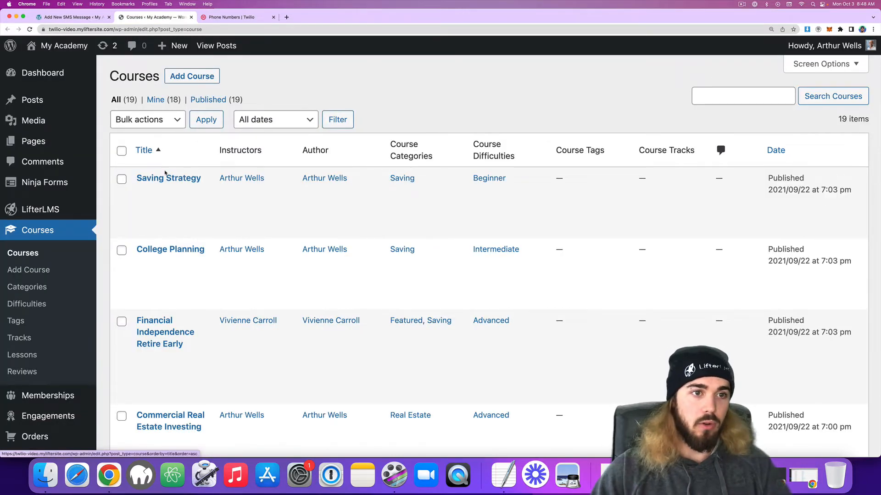
pyautogui.rightClick(177, 179)
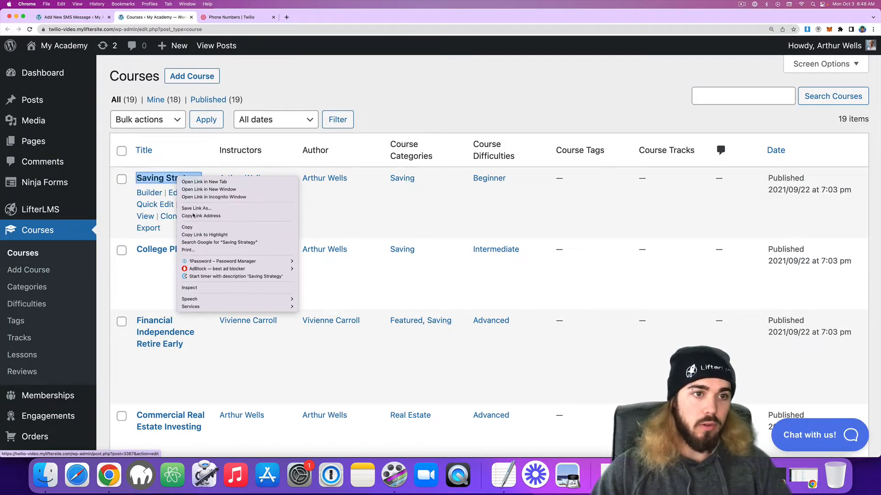
pyautogui.click(197, 227)
pyautogui.click(81, 20)
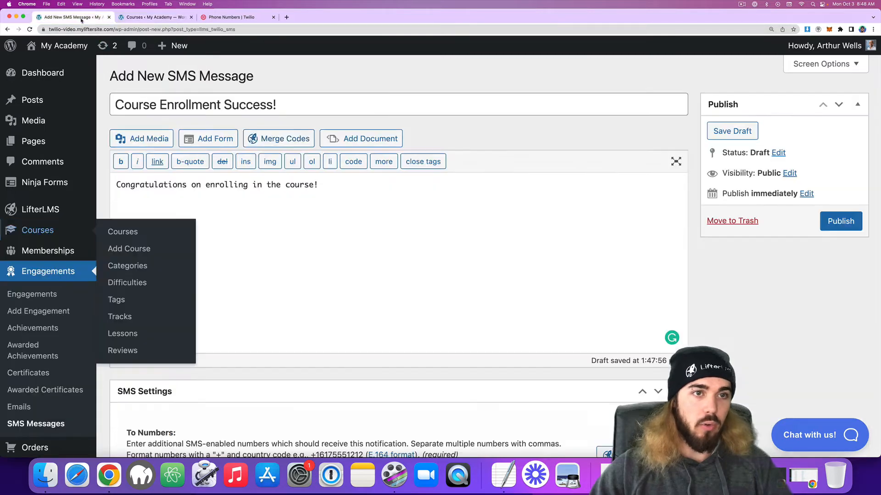
pyautogui.click(287, 185)
pyautogui.press('super+v')
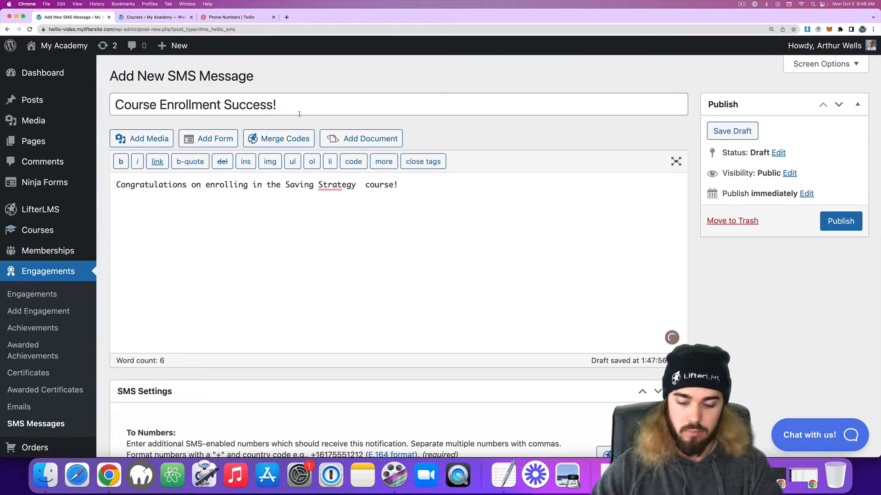
# Retitle the message 'Saving Strategy Course Enrollment Success!'.
pyautogui.click(295, 106)
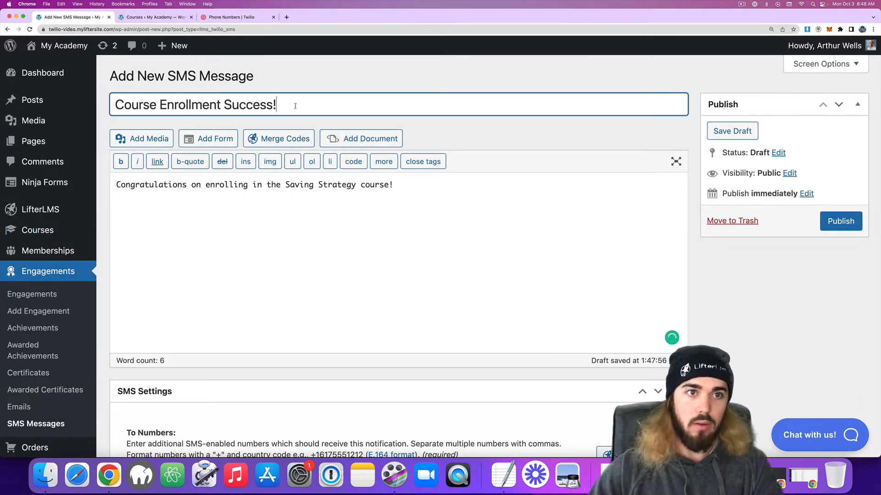
pyautogui.click(297, 228)
pyautogui.scroll(-3, 346, 199)
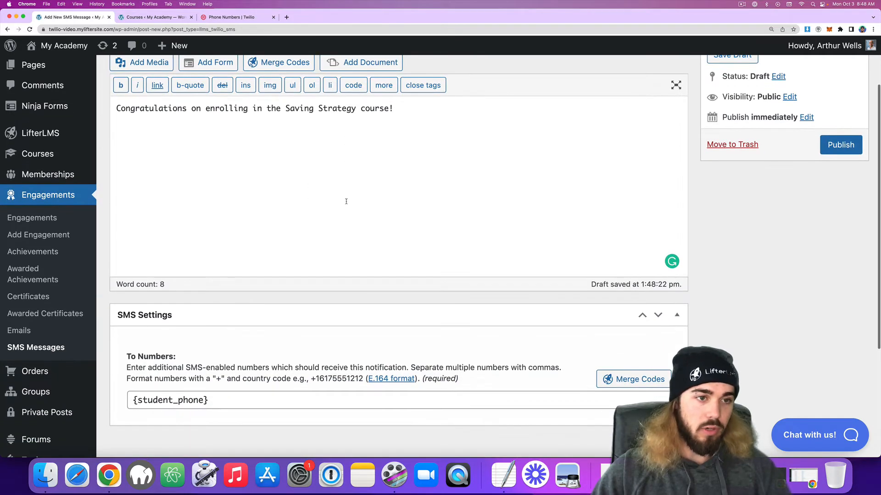
pyautogui.scroll(3, 347, 201)
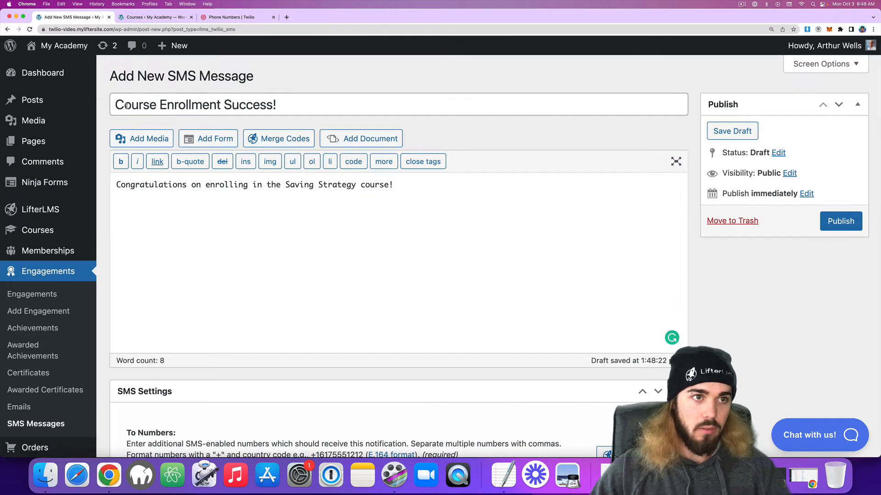
pyautogui.click(111, 106)
pyautogui.write('Saving Strategy')
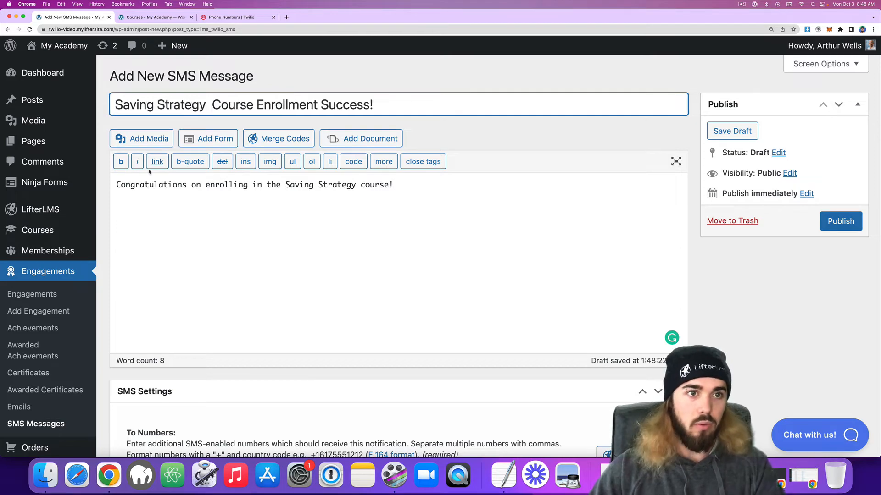
pyautogui.press('BackSpace')
pyautogui.click(143, 124)
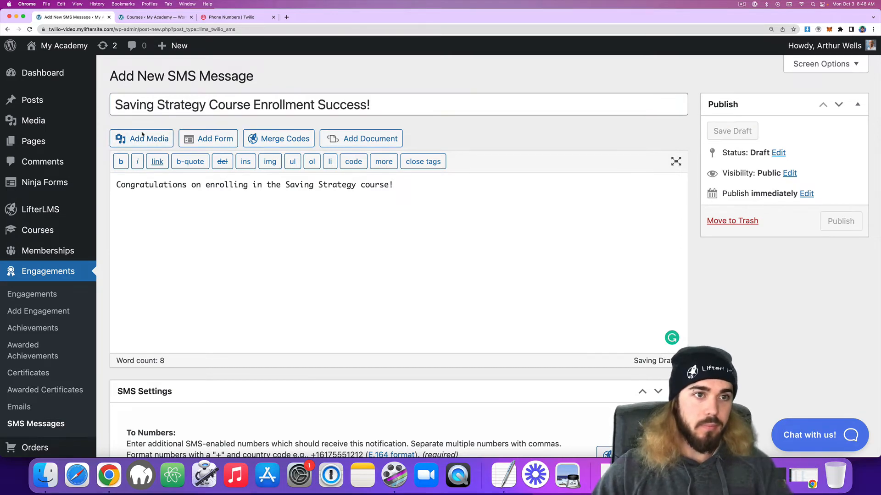
# Publish the Saving Strategy enrollment SMS message.
pyautogui.scroll(-1, 141, 143)
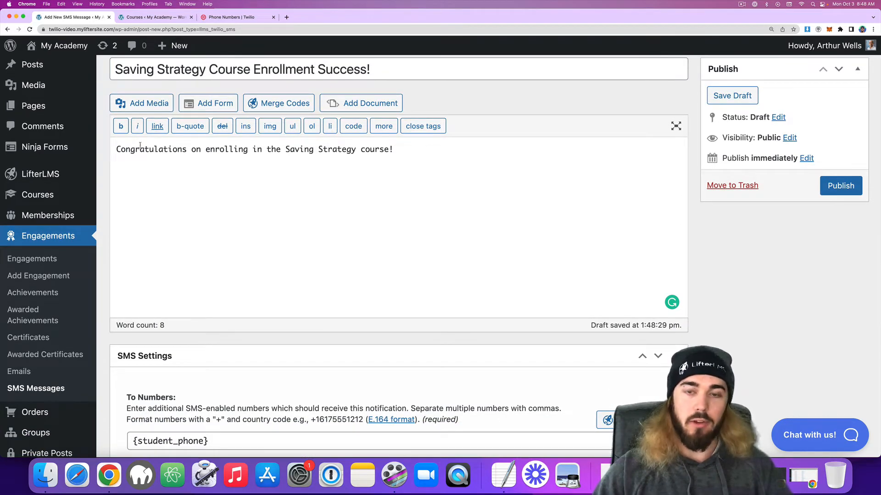
pyautogui.scroll(-2, 140, 146)
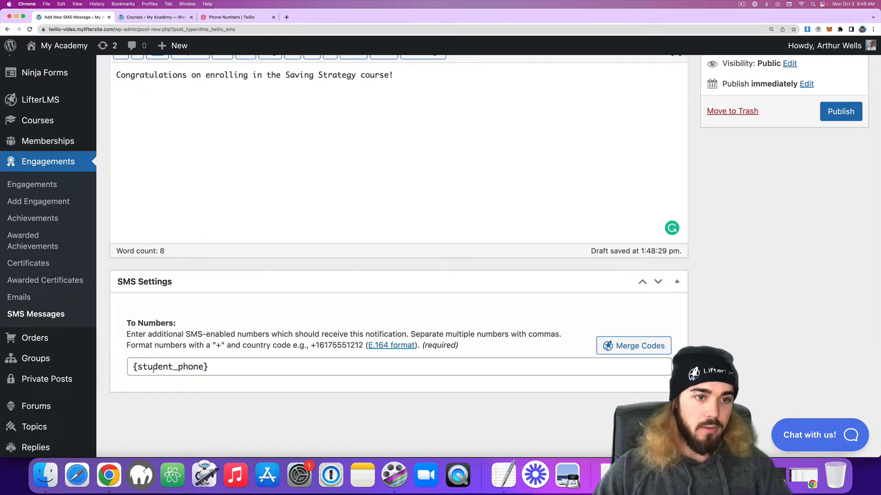
pyautogui.scroll(3, 477, 345)
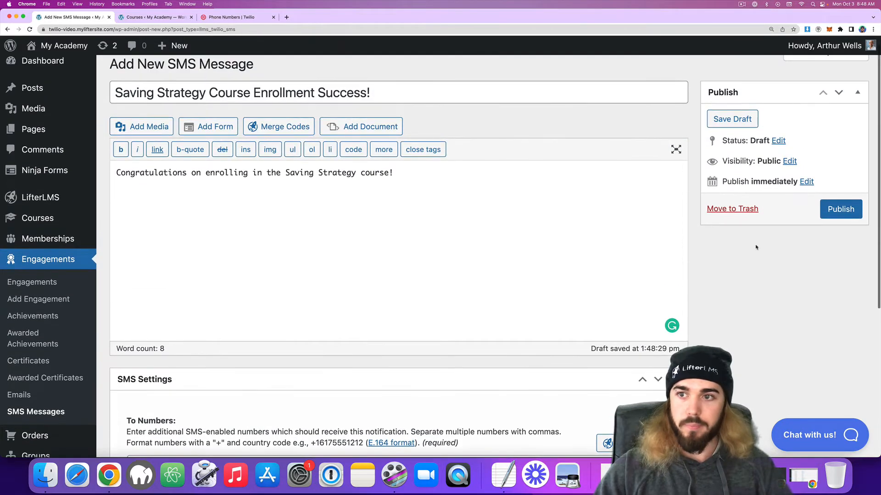
pyautogui.click(826, 210)
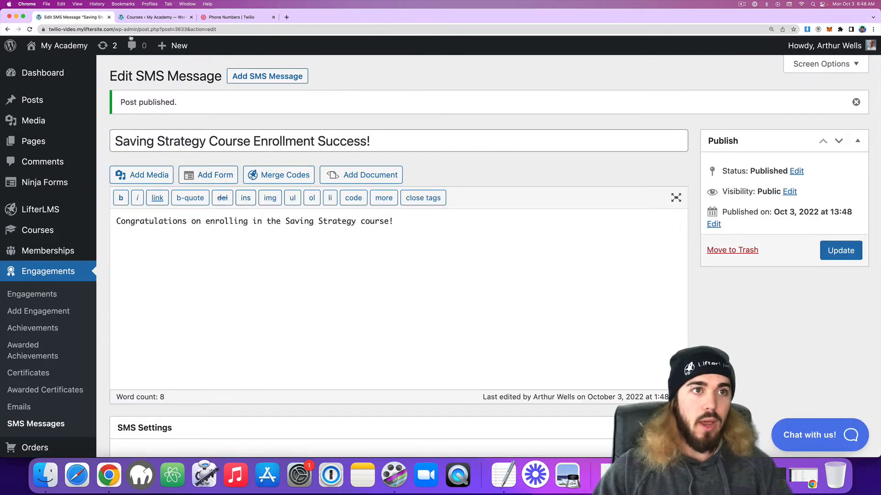
pyautogui.click(124, 17)
# Open the Saving Strategy course editor and scroll to its access plans.
pyautogui.click(153, 180)
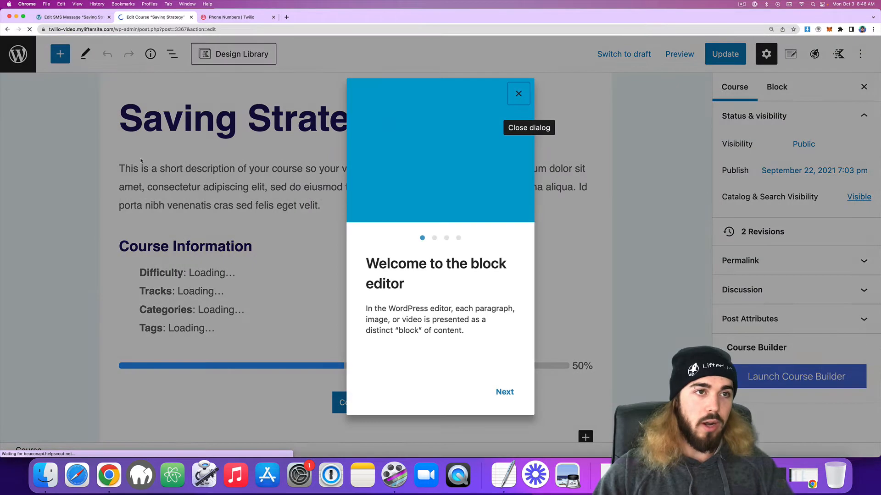
pyautogui.click(517, 94)
pyautogui.click(6, 29)
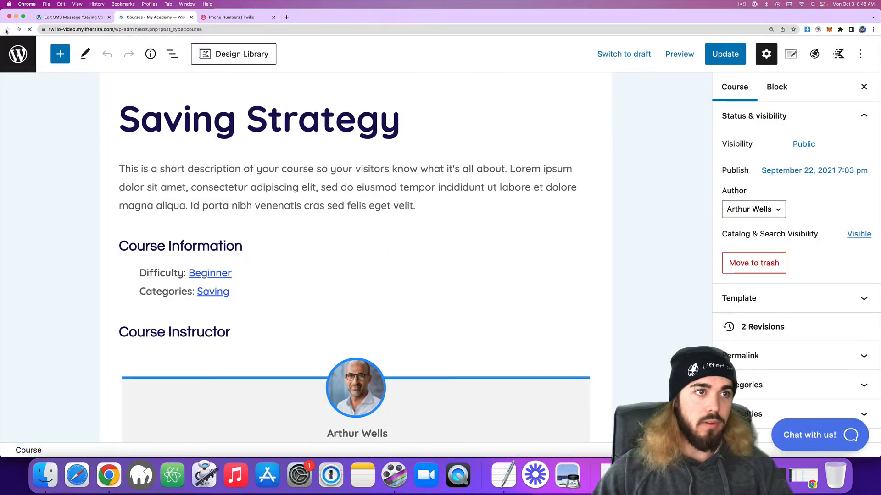
pyautogui.moveTo(50, 217)
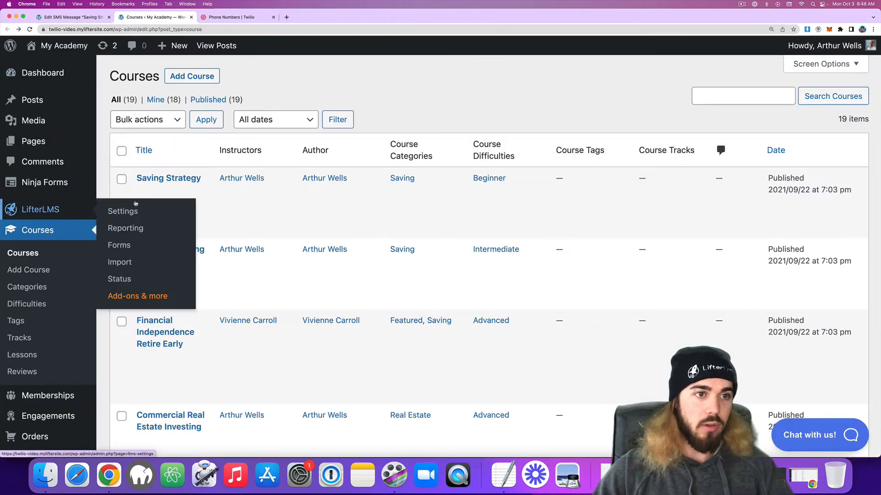
pyautogui.click(143, 177)
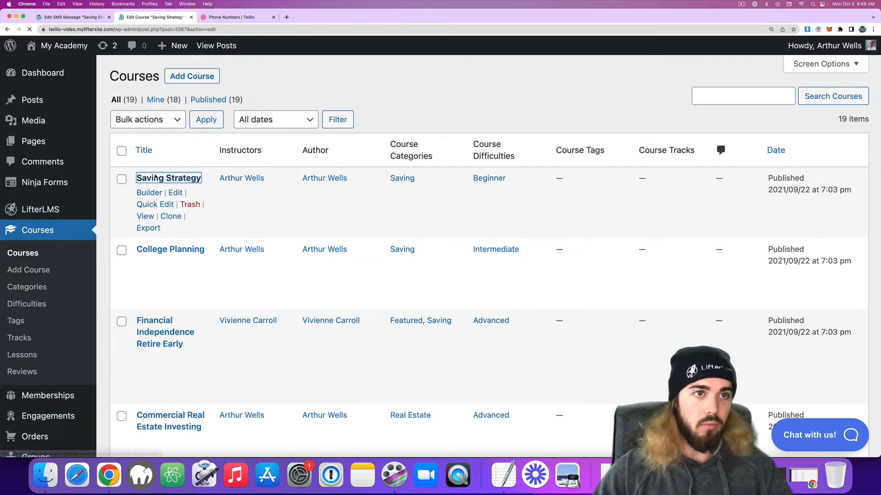
pyautogui.scroll(-10, 189, 178)
pyautogui.scroll(-15, 189, 178)
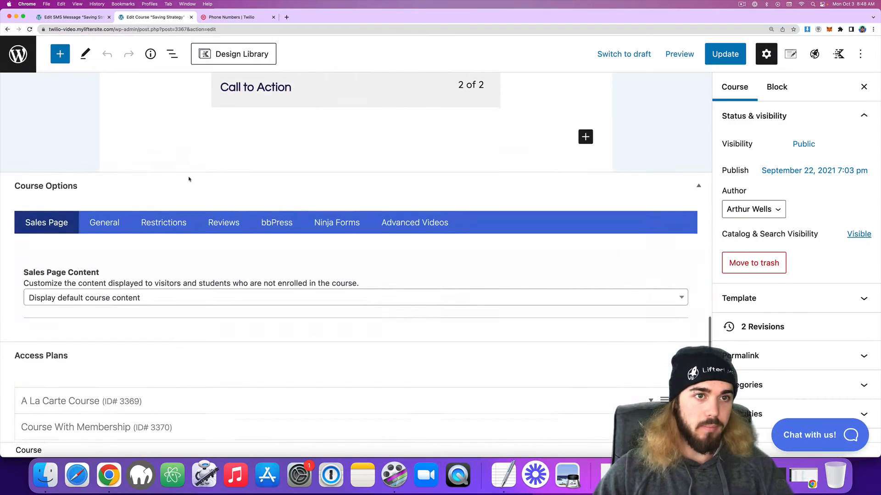
# Mark the A La Carte Course plan as No payment required and copy its Purchase Link.
pyautogui.click(229, 185)
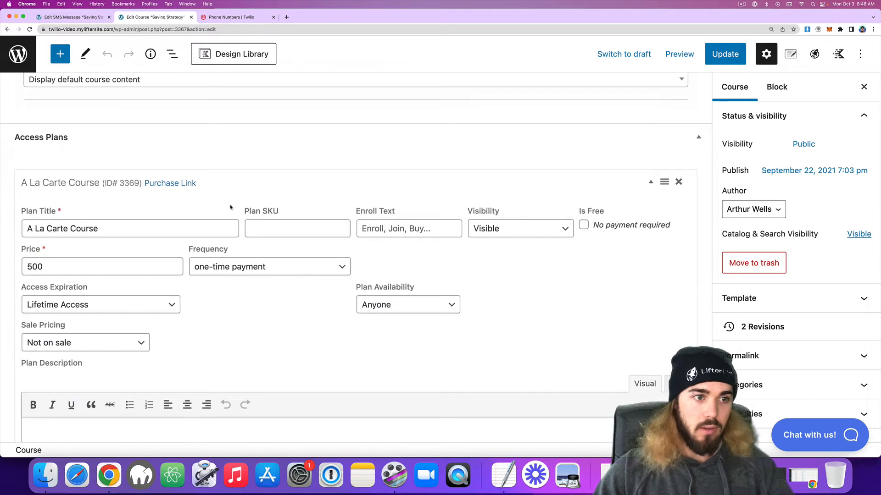
pyautogui.click(583, 226)
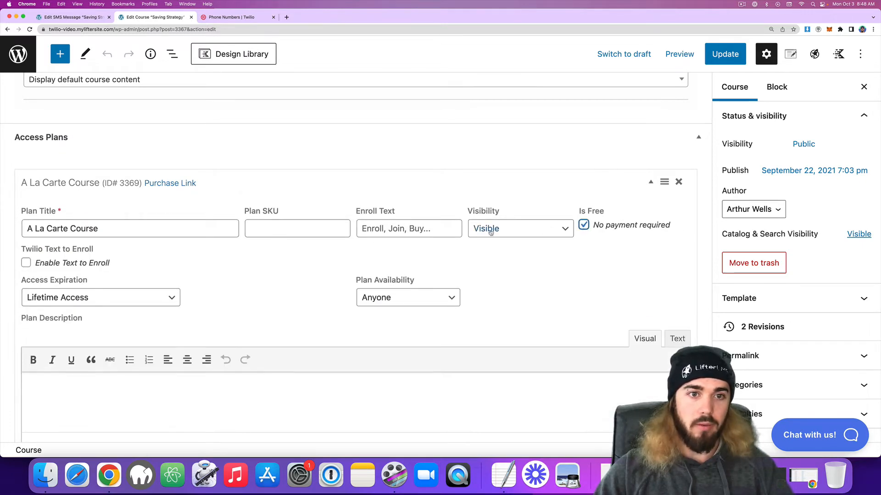
pyautogui.rightClick(188, 187)
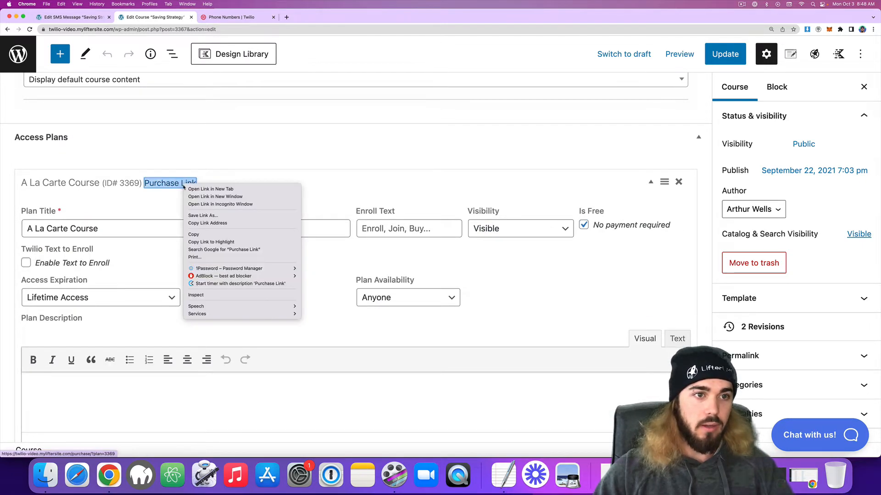
pyautogui.click(205, 224)
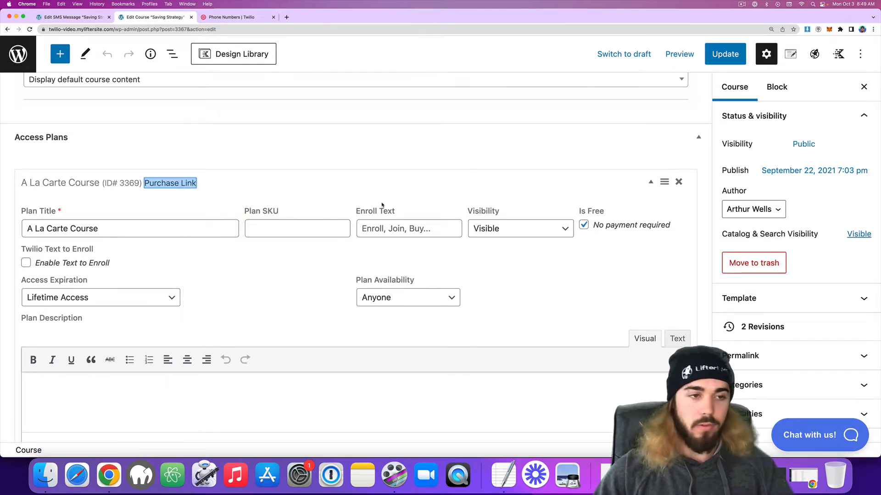
# Save the access plans and update the Saving Strategy course.
pyautogui.scroll(-1, 231, 253)
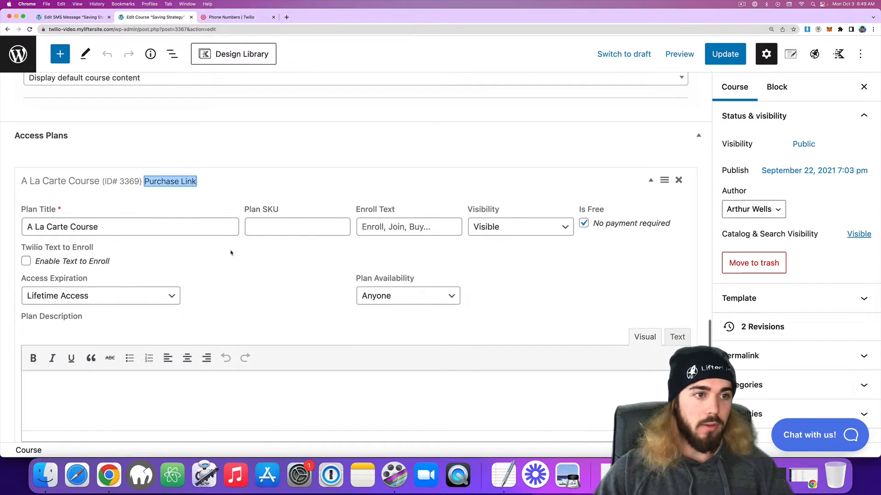
pyautogui.click(245, 183)
pyautogui.click(684, 247)
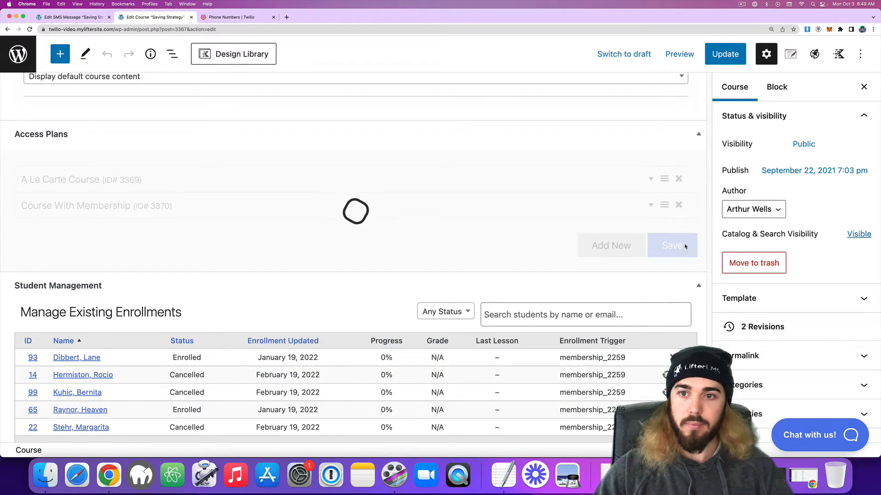
pyautogui.scroll(-1, 685, 247)
pyautogui.click(727, 55)
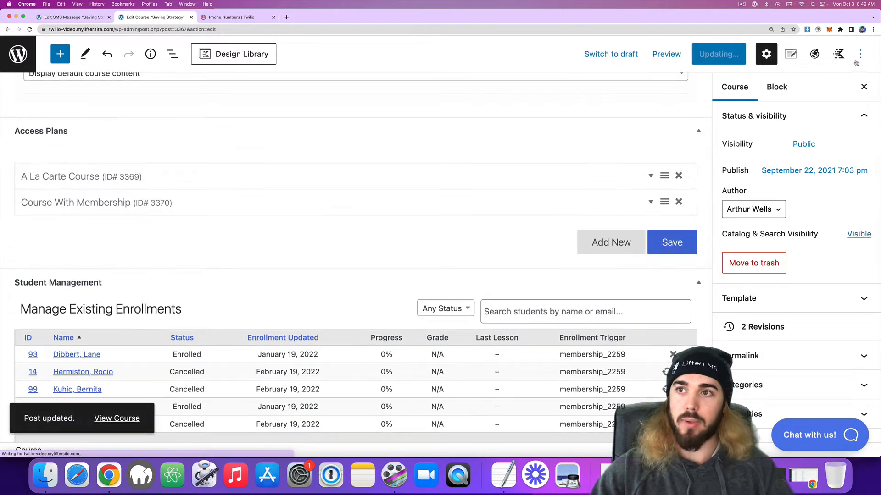
pyautogui.click(71, 17)
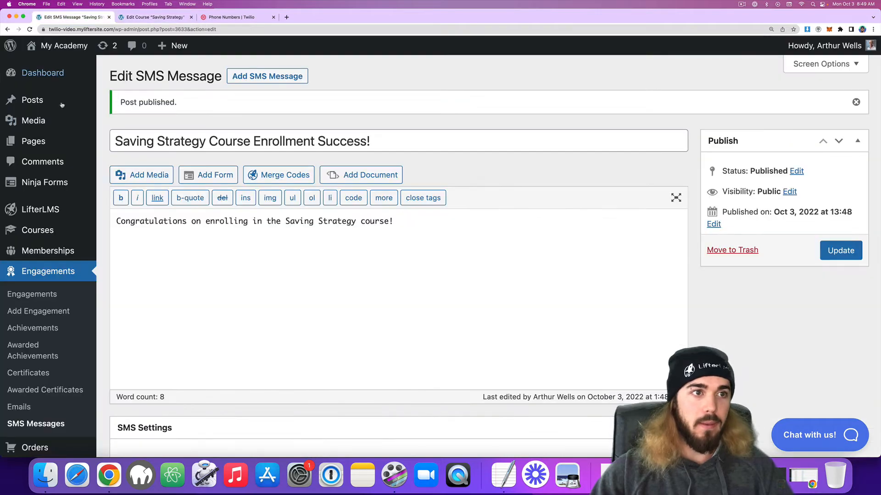
# Title the engagement 'Saving Strategy Course Enrollment' with trigger Student enrolls in a course.
pyautogui.scroll(-2, 69, 196)
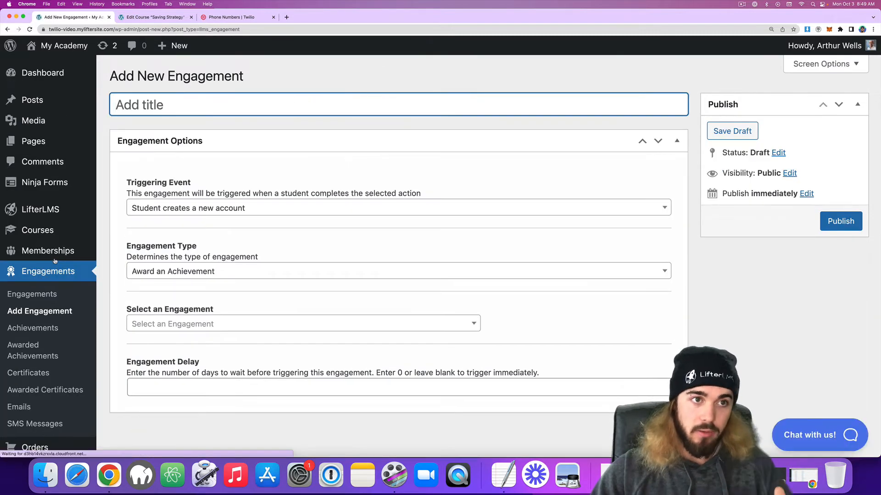
pyautogui.write('Strig')
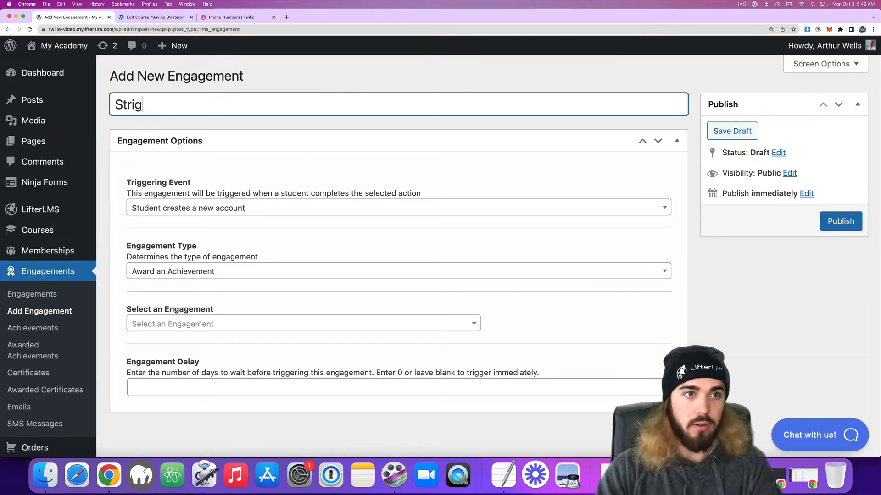
pyautogui.write('Saving ')
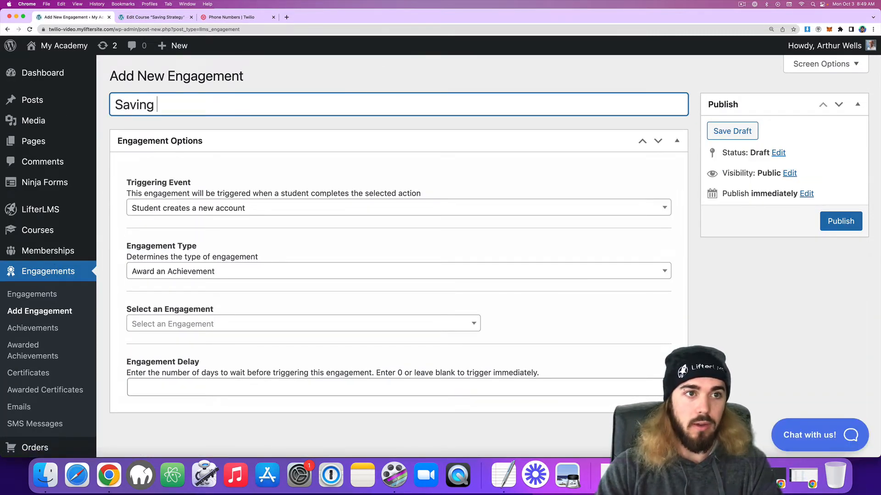
pyautogui.write('Strat')
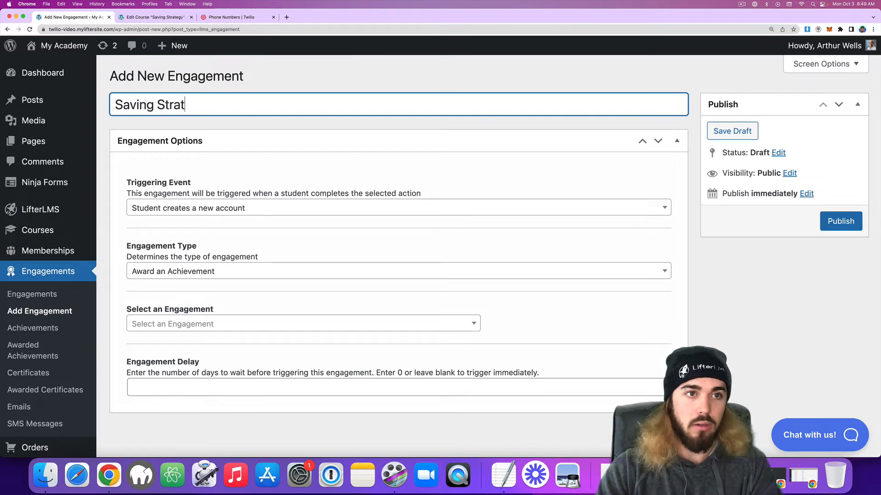
pyautogui.write('egy Course ')
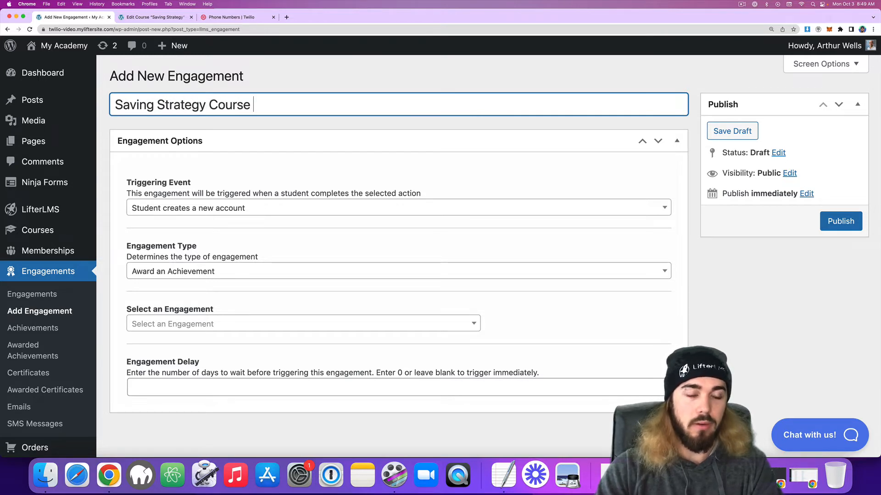
pyautogui.write('Enrollment')
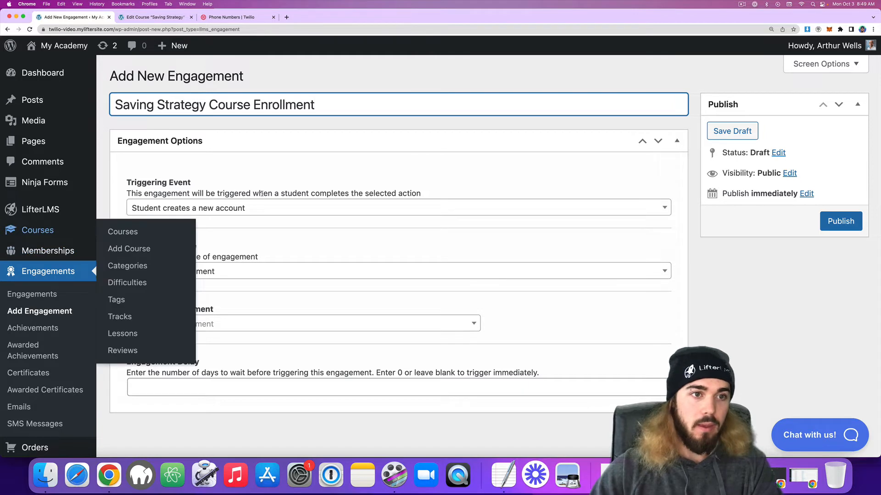
pyautogui.click(235, 209)
pyautogui.click(228, 221)
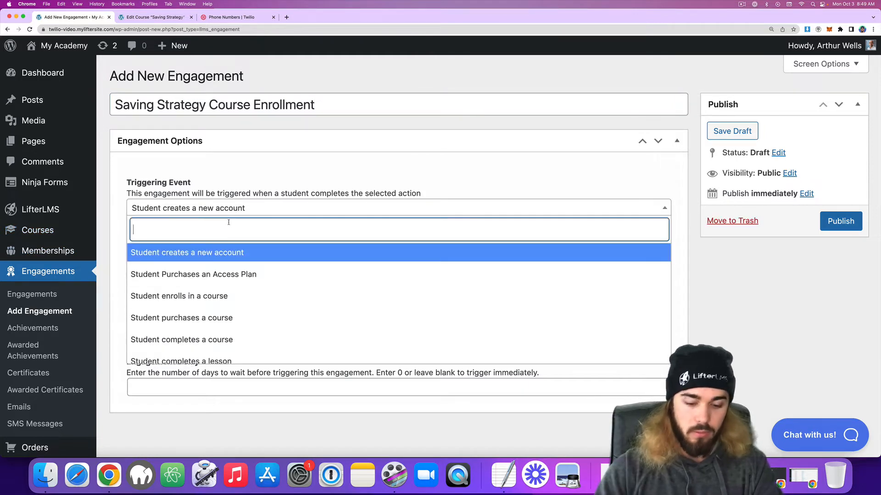
pyautogui.write('enrolls')
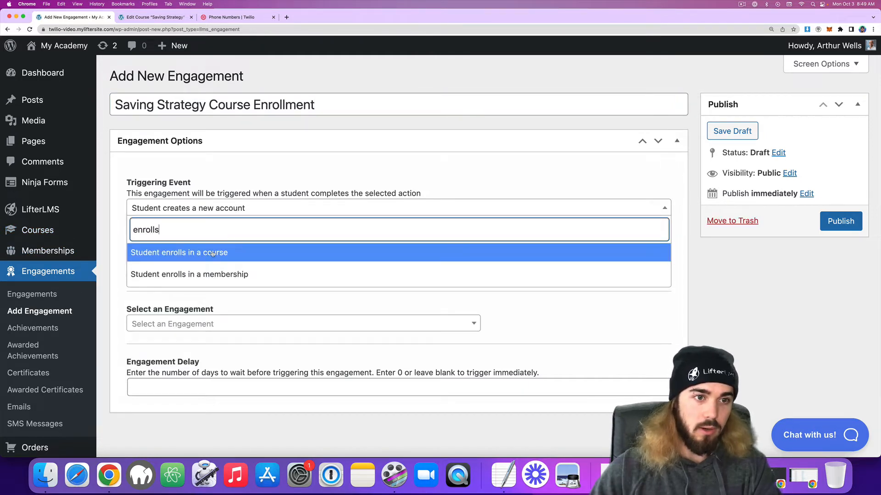
pyautogui.click(213, 252)
# Set the engagement's course to Saving Strategy.
pyautogui.click(197, 260)
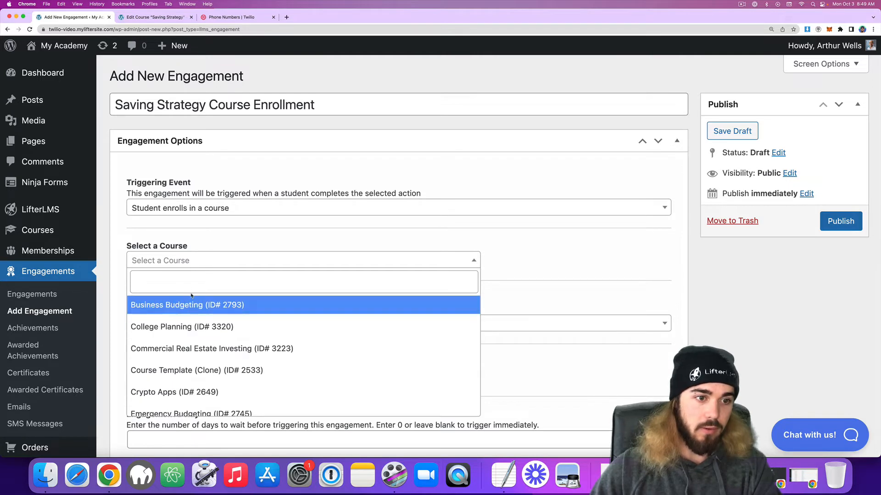
pyautogui.click(187, 278)
pyautogui.write('sav')
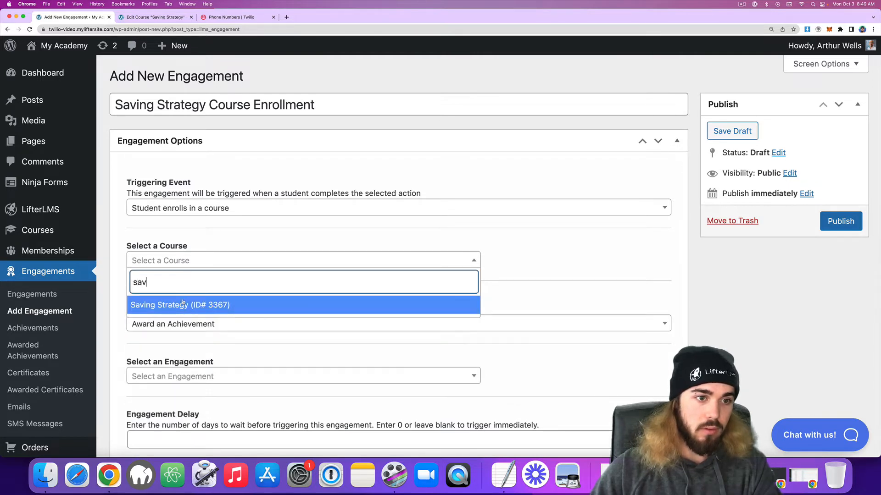
pyautogui.click(183, 304)
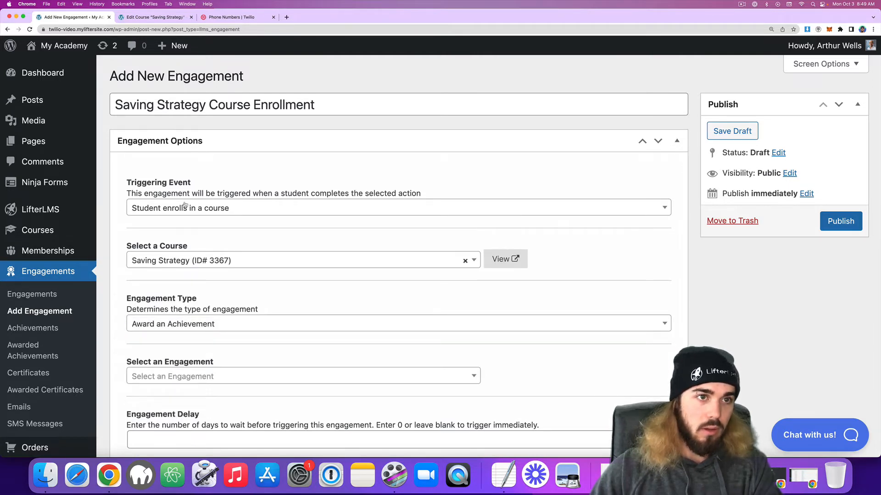
# Make the engagement Send an SMS (via Twilio) using the Saving Strategy enrollment success message.
pyautogui.click(176, 326)
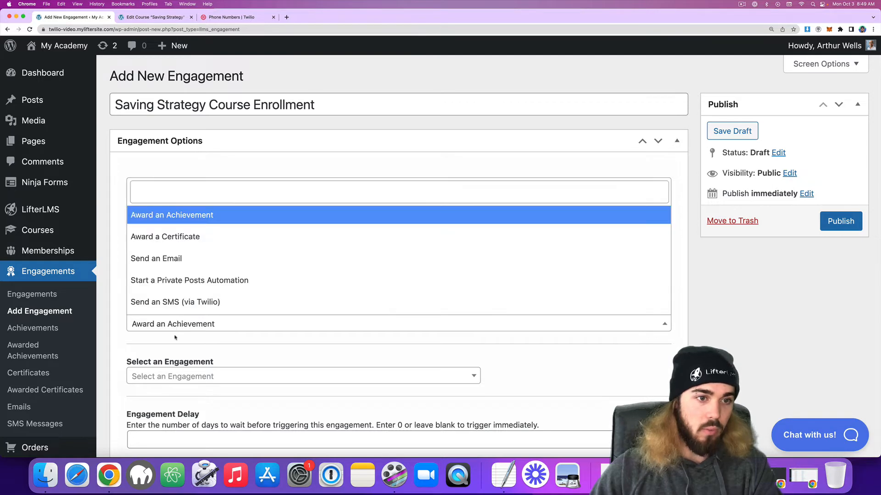
pyautogui.click(187, 302)
pyautogui.click(176, 377)
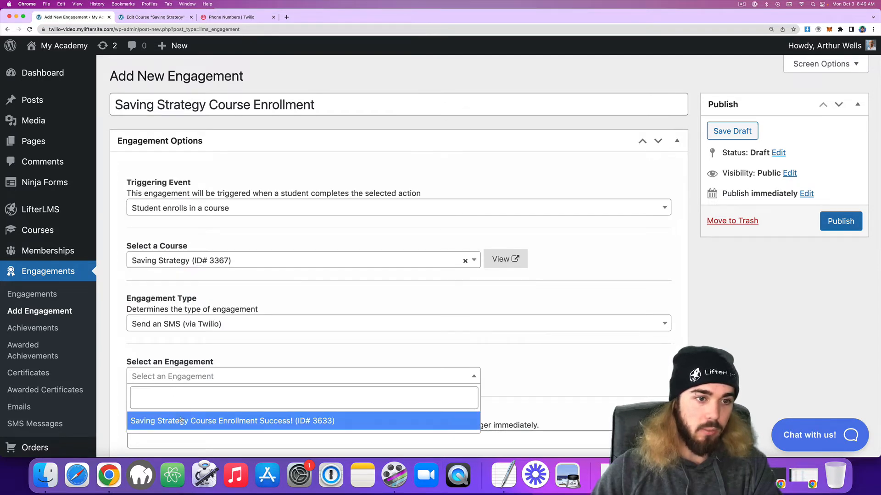
pyautogui.click(181, 421)
pyautogui.scroll(-2, 325, 361)
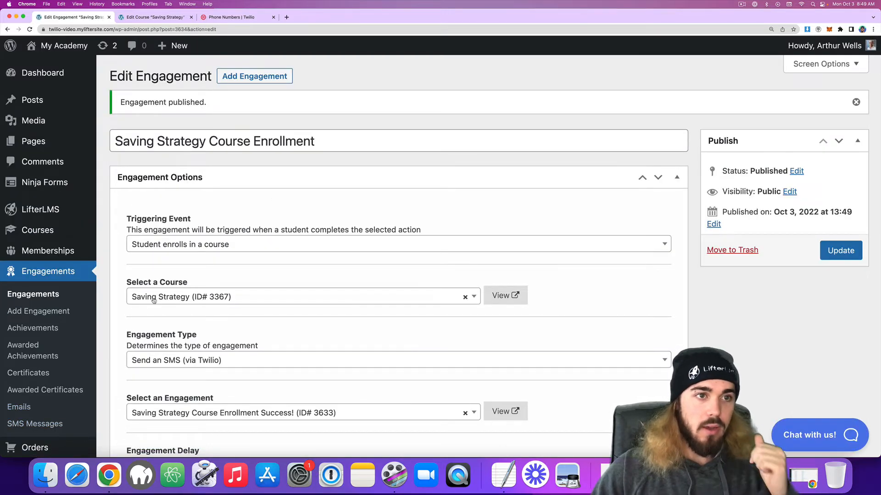
pyautogui.click(873, 29)
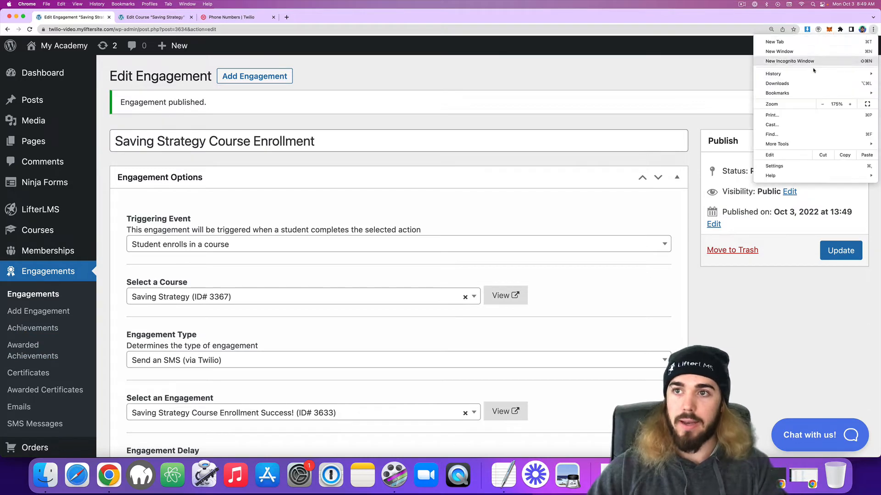
# Load the /purchase/?plan=3369 checkout form in a new incognito window and review its fields.
pyautogui.click(807, 63)
pyautogui.write('twilio-video.myliftersite.com/purchase/?plan=3369')
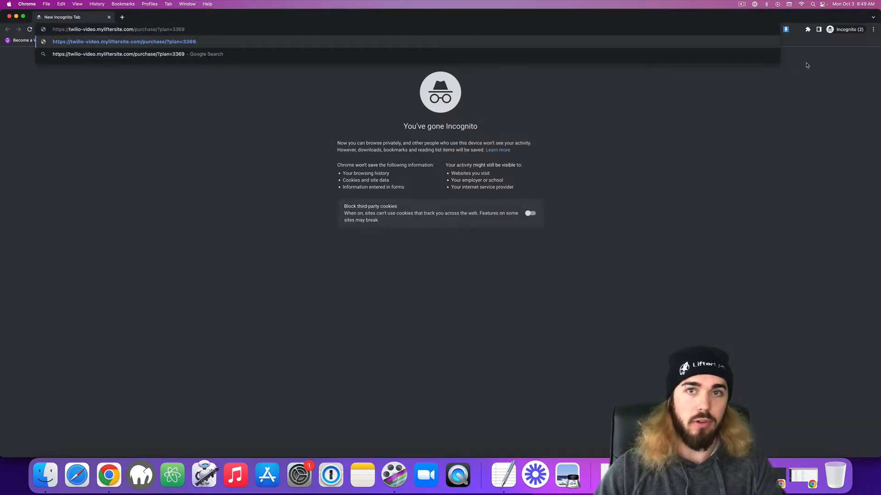
pyautogui.press('Return')
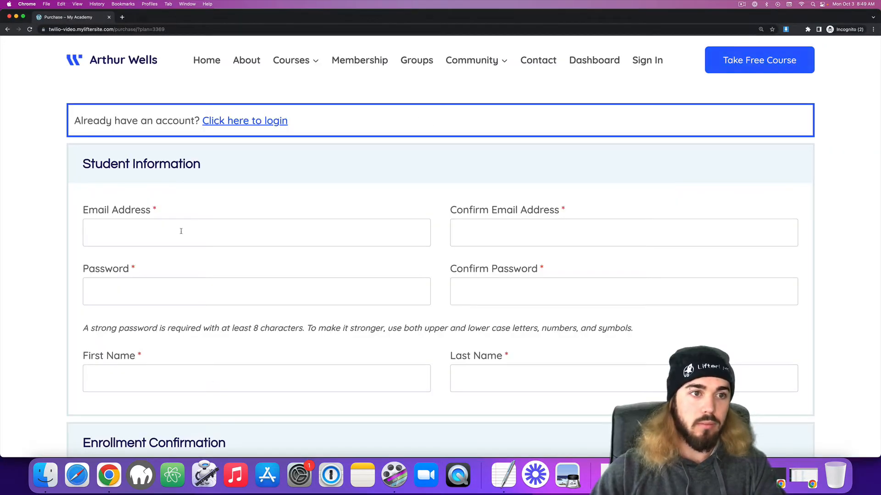
pyautogui.scroll(-5, 176, 233)
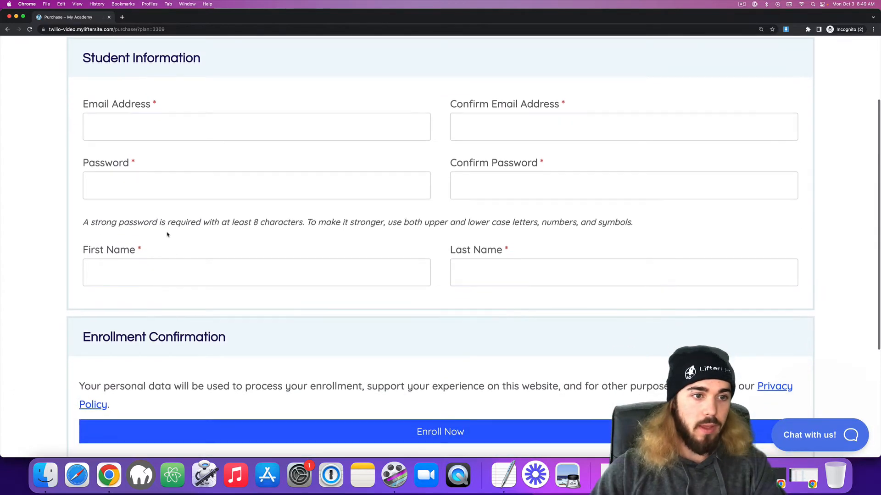
pyautogui.scroll(5, 167, 235)
pyautogui.moveTo(167, 20); pyautogui.dragTo(166, 56)
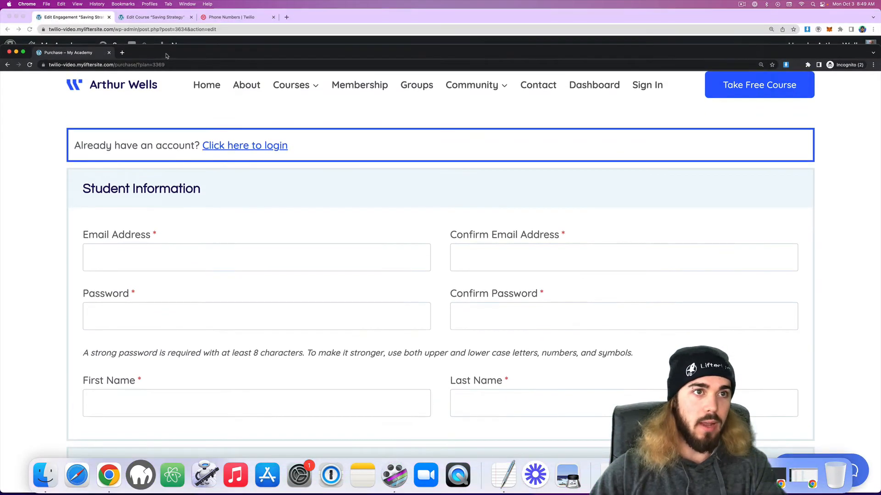
pyautogui.click(98, 23)
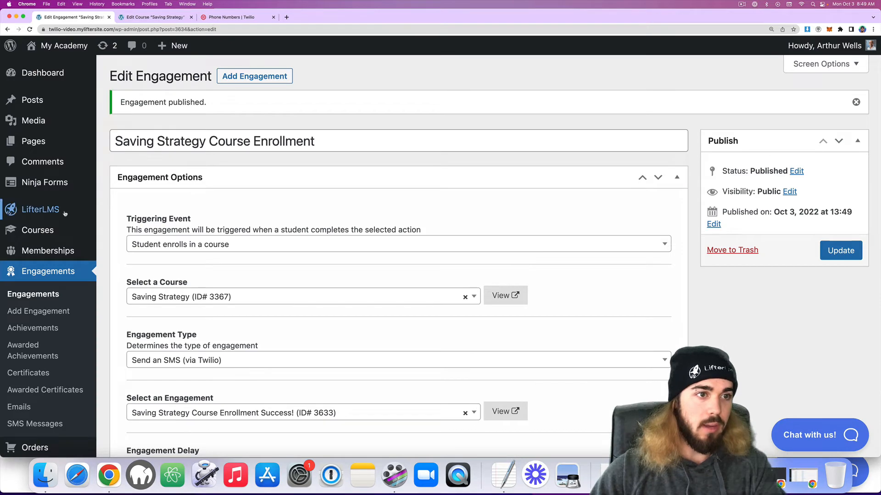
# Add a User Phone field below the password in the Billing Information form and save it.
pyautogui.moveTo(64, 212)
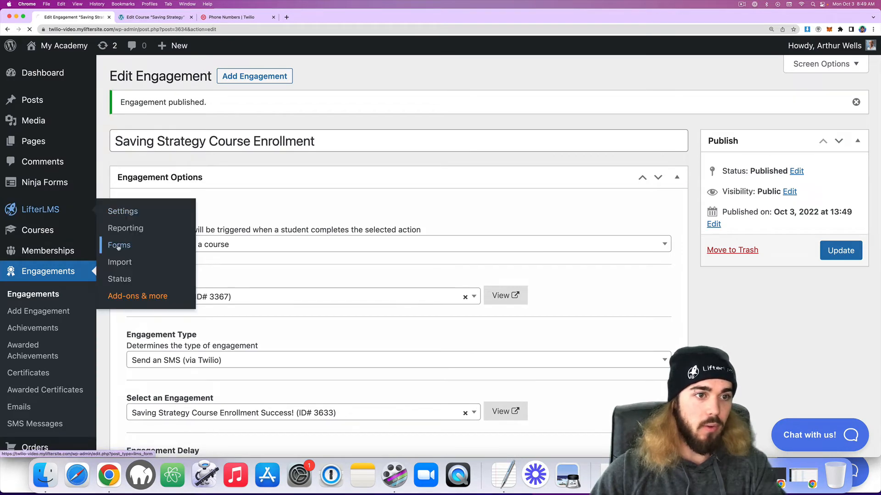
pyautogui.click(119, 247)
pyautogui.click(142, 182)
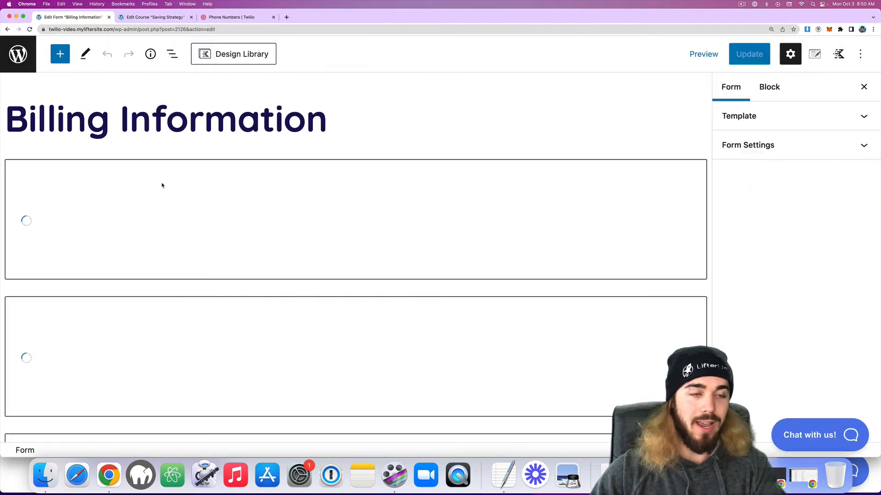
pyautogui.scroll(-3, 169, 189)
pyautogui.click(175, 191)
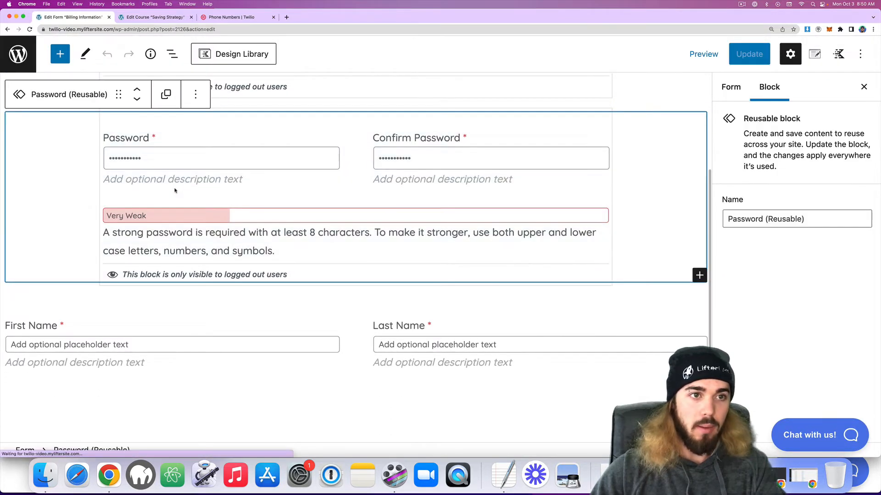
pyautogui.press('Return')
pyautogui.click(63, 58)
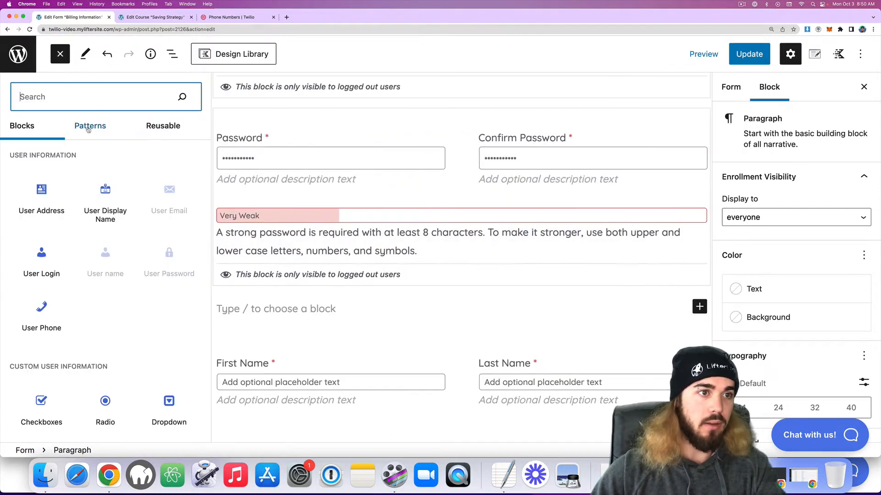
pyautogui.click(42, 315)
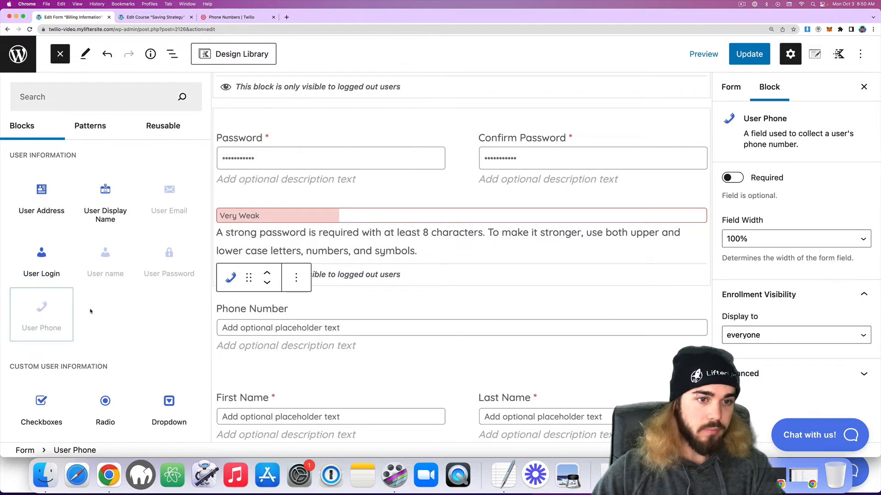
pyautogui.click(730, 53)
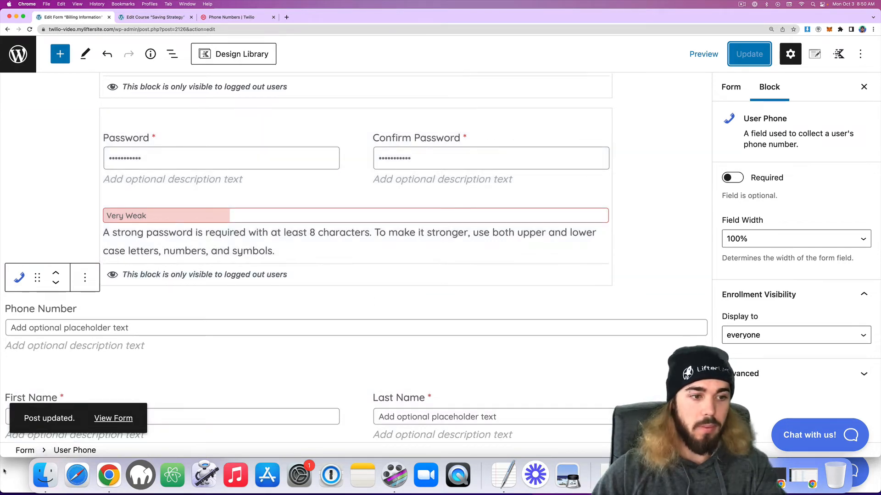
pyautogui.click(4, 472)
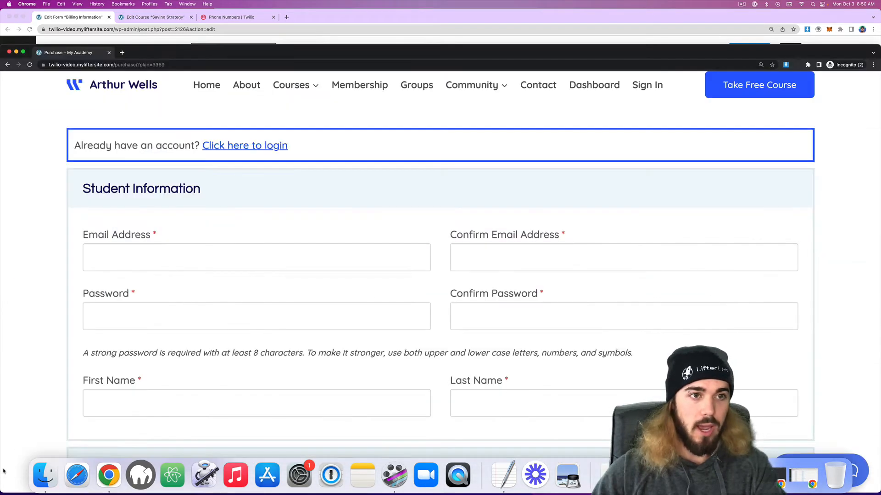
pyautogui.press('super+r')
pyautogui.scroll(-3, 82, 369)
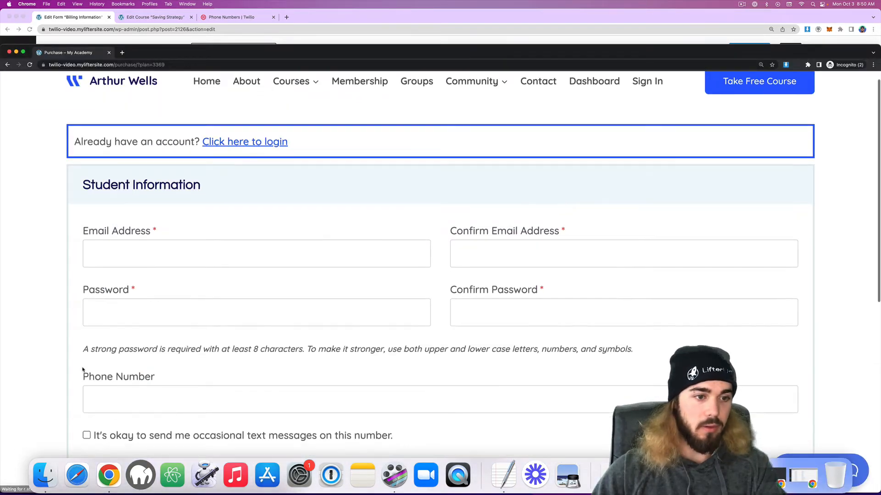
# Make the Phone Number field required, save, and confirm on the reloaded checkout page.
pyautogui.click(69, 24)
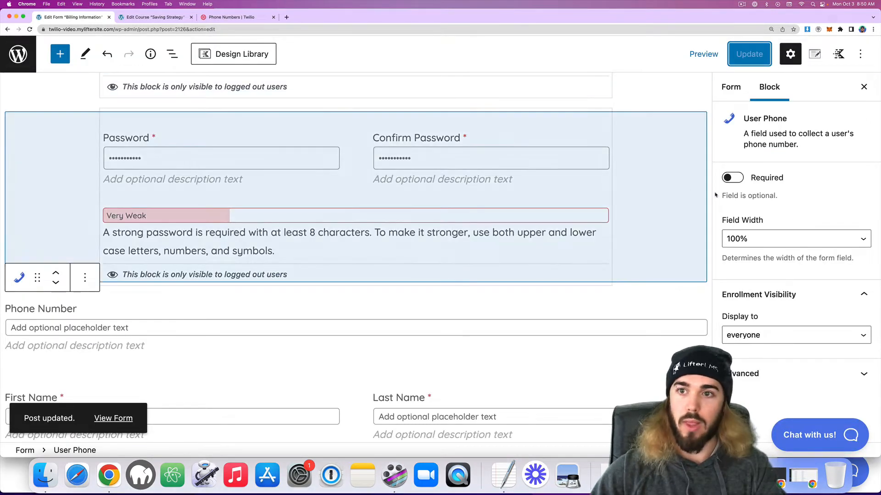
pyautogui.click(732, 178)
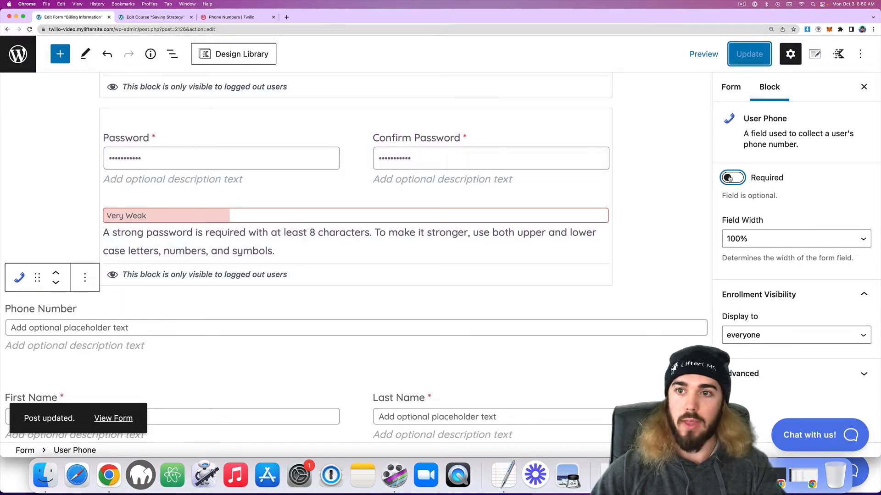
pyautogui.click(749, 54)
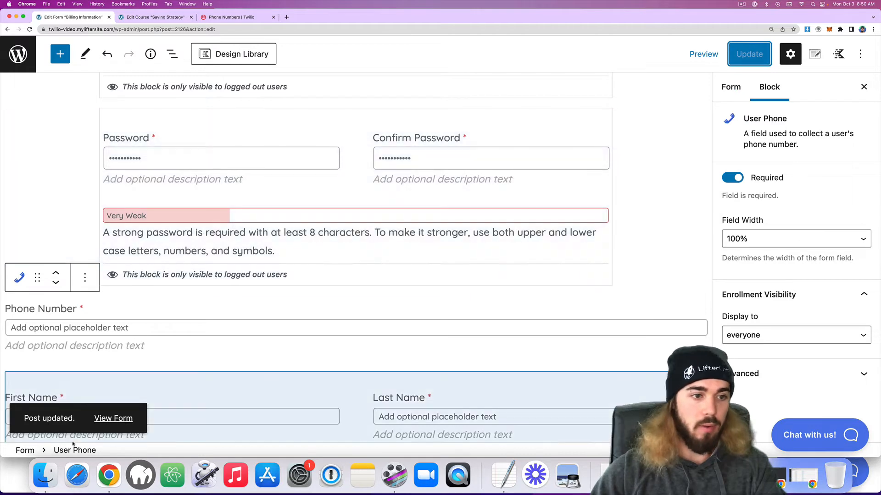
pyautogui.click(14, 484)
pyautogui.press('super+r')
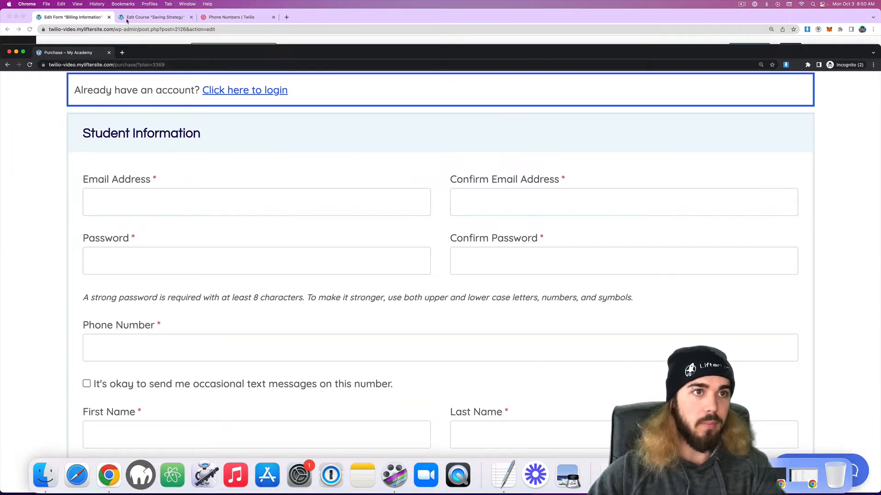
pyautogui.click(88, 20)
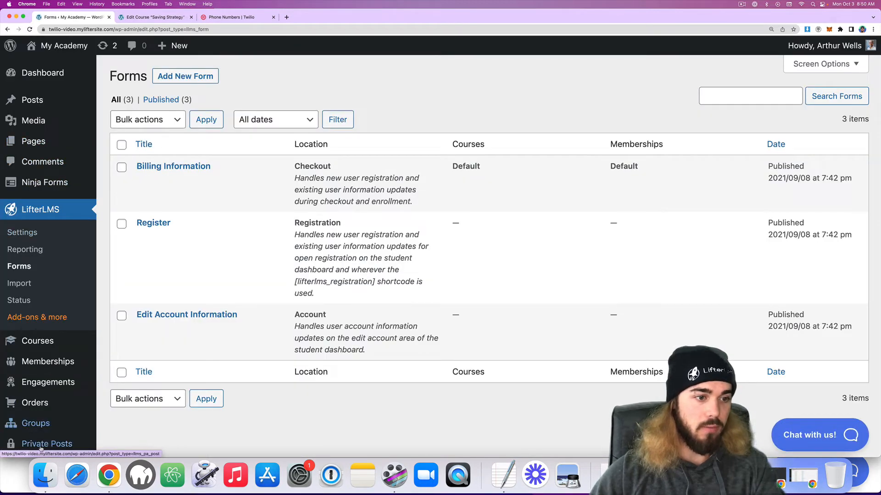
# Maximize the checkout window and enter the student's email address.
pyautogui.click(26, 471)
pyautogui.doubleClick(232, 42)
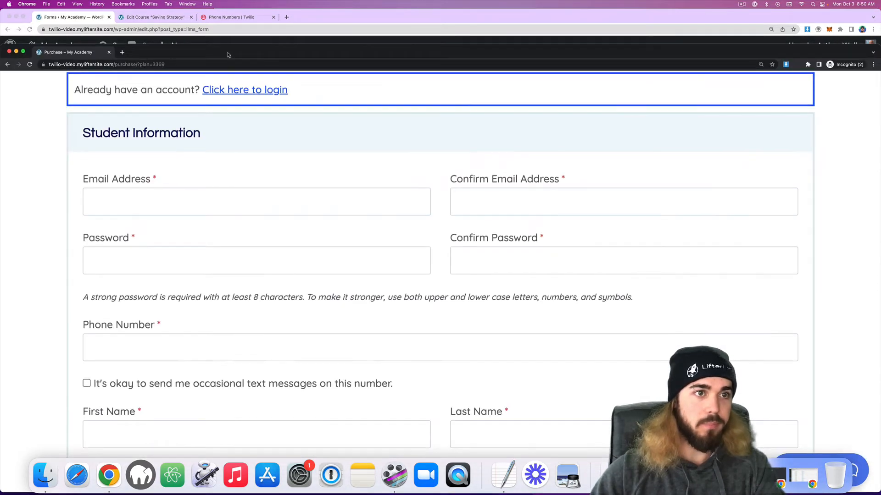
pyautogui.scroll(3, 232, 92)
pyautogui.scroll(-5, 227, 110)
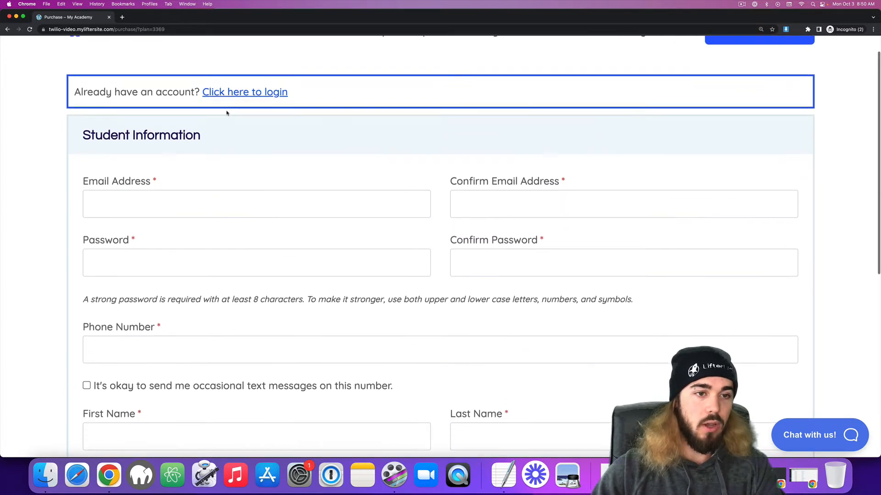
pyautogui.scroll(3, 224, 115)
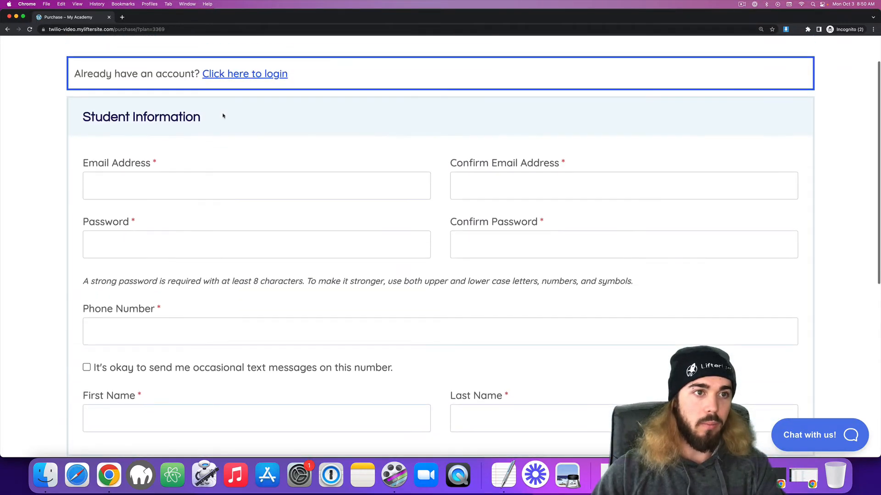
pyautogui.click(109, 183)
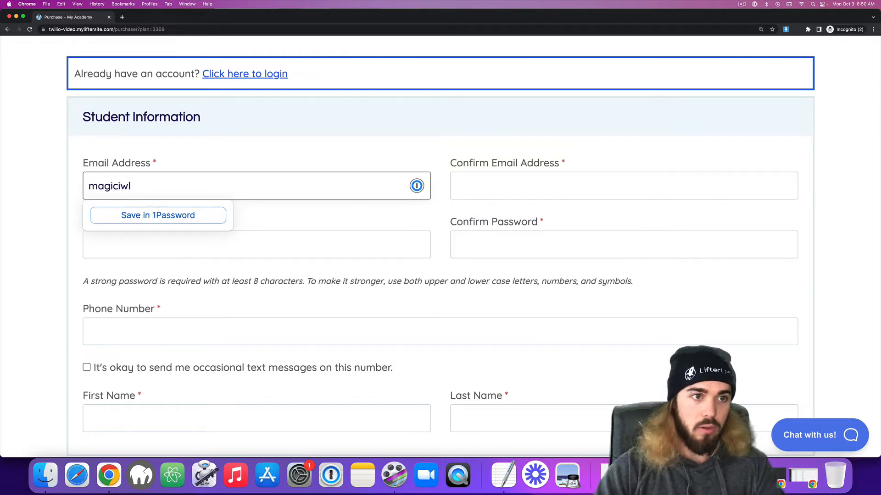
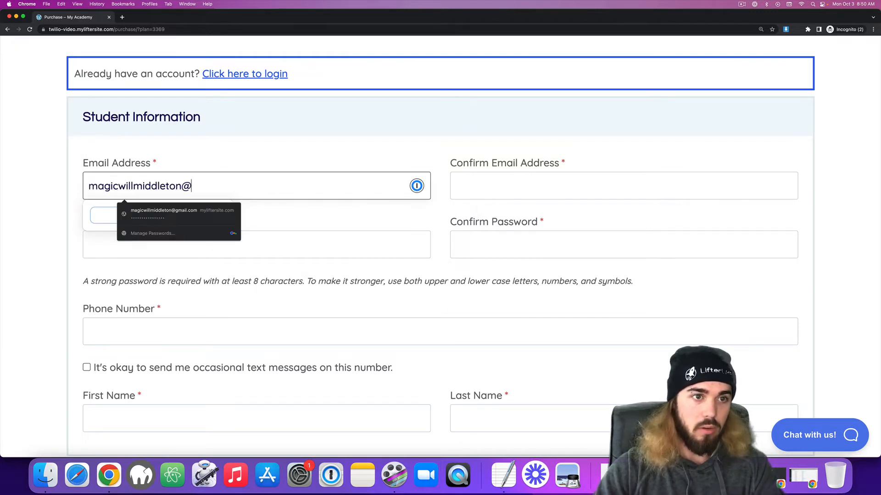
pyautogui.scroll(-2, 152, 163)
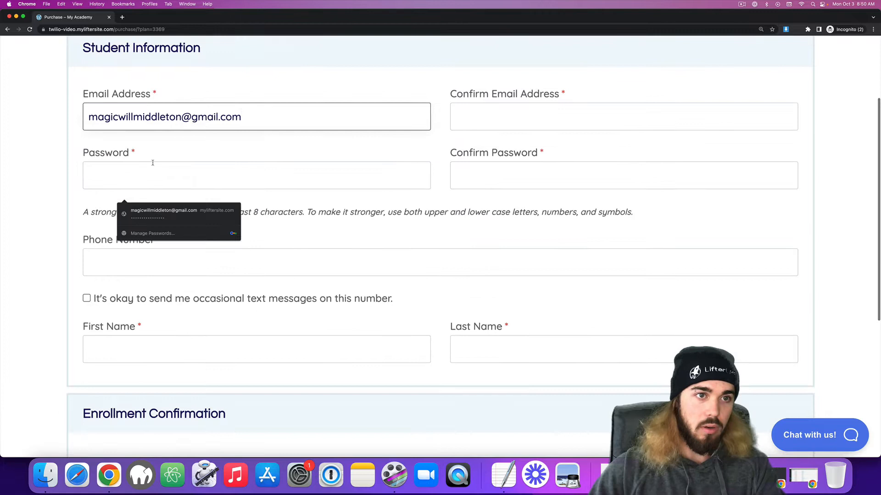
pyautogui.click(182, 118)
pyautogui.write('+1273')
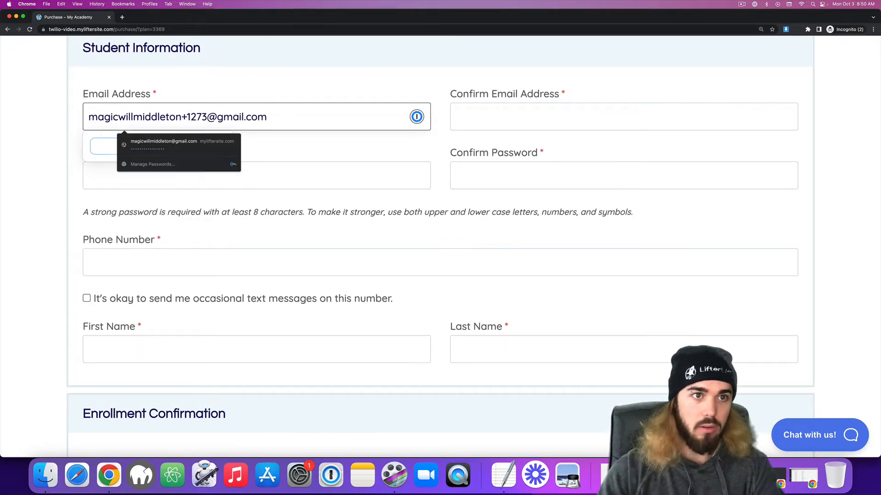
# Fill Confirm Email with the same email address.
pyautogui.press('super+a')
pyautogui.press('super+c')
pyautogui.press('Tab')
pyautogui.press('super+v')
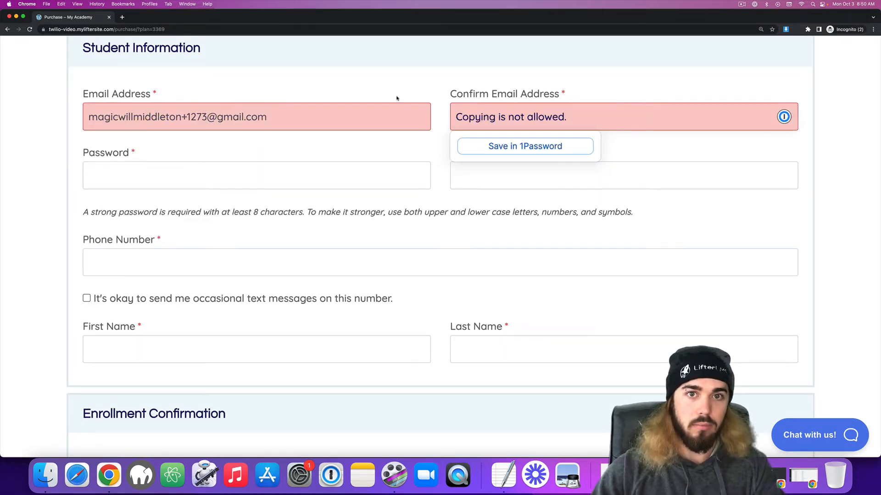
pyautogui.press('super+a')
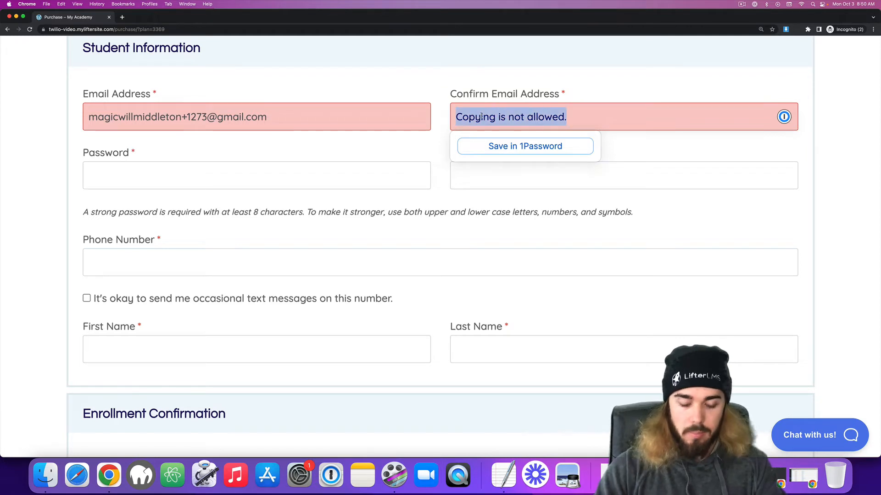
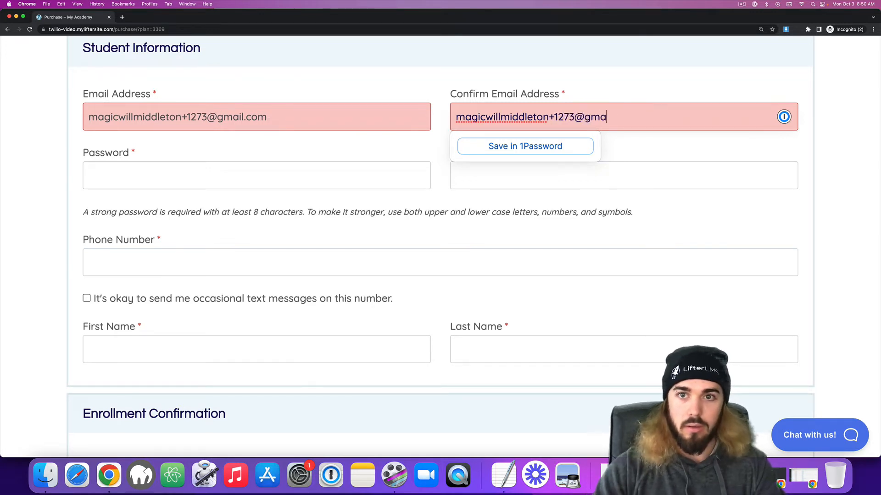
# Fill Password and Confirm Password with a generated strong password.
pyautogui.press('Tab')
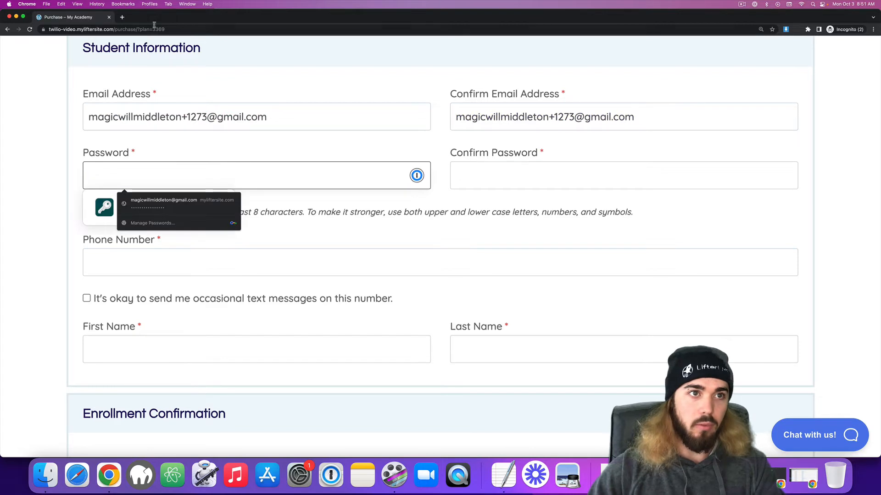
pyautogui.click(198, 169)
pyautogui.press('super+v')
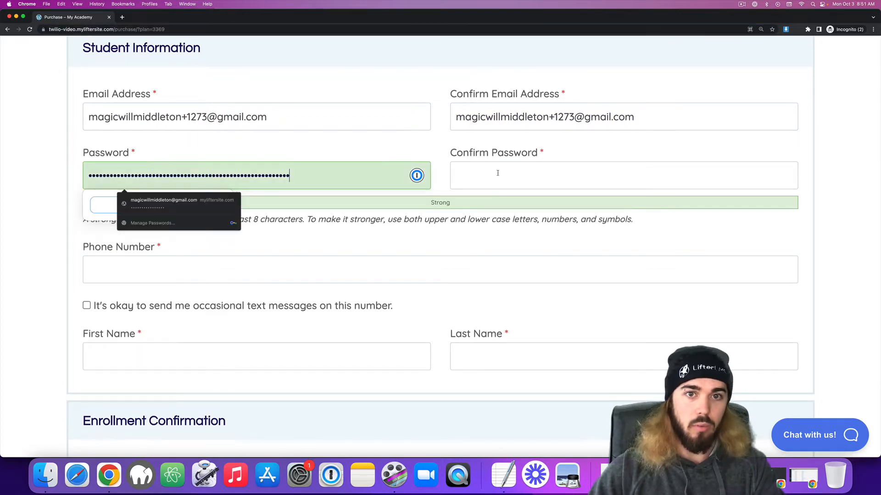
pyautogui.click(497, 173)
pyautogui.press('super+v')
pyautogui.click(185, 234)
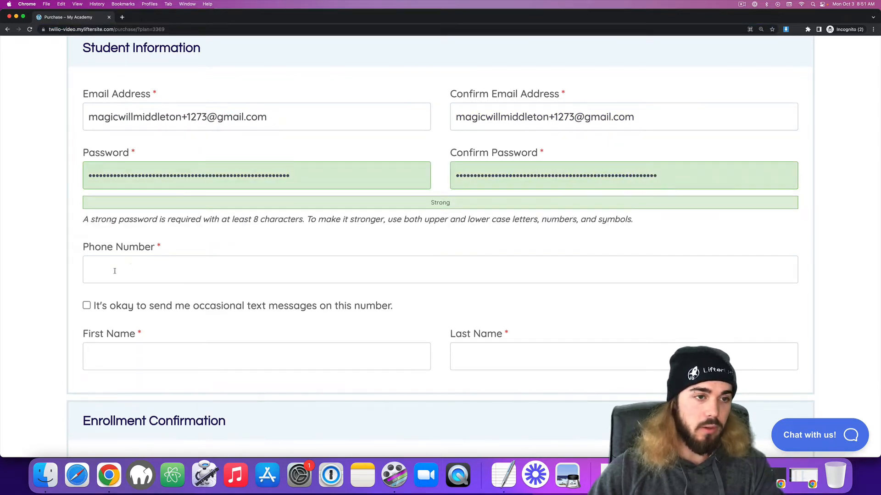
# Enter the student's phone number and tick the text-message opt-in.
pyautogui.scroll(-2, 114, 269)
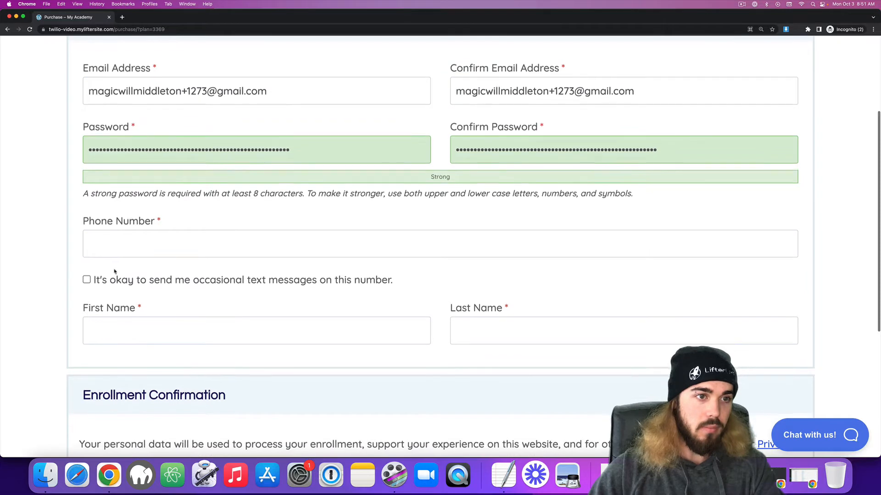
pyautogui.click(100, 247)
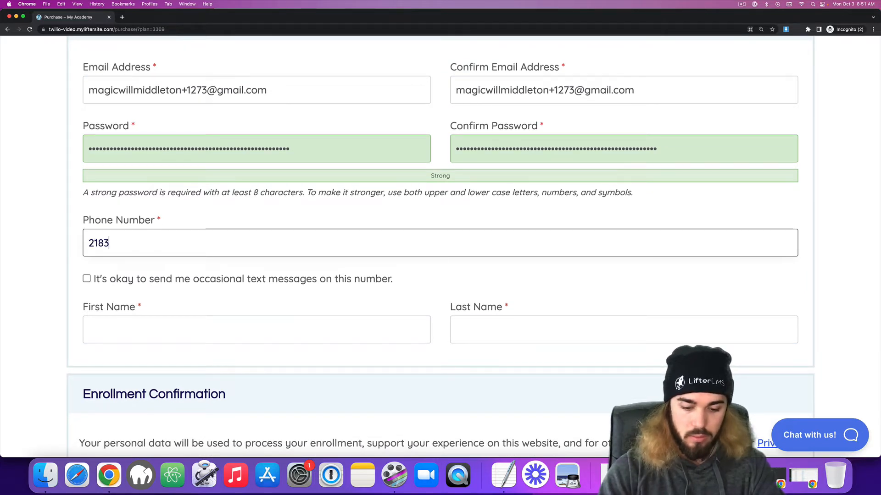
pyautogui.click(22, 259)
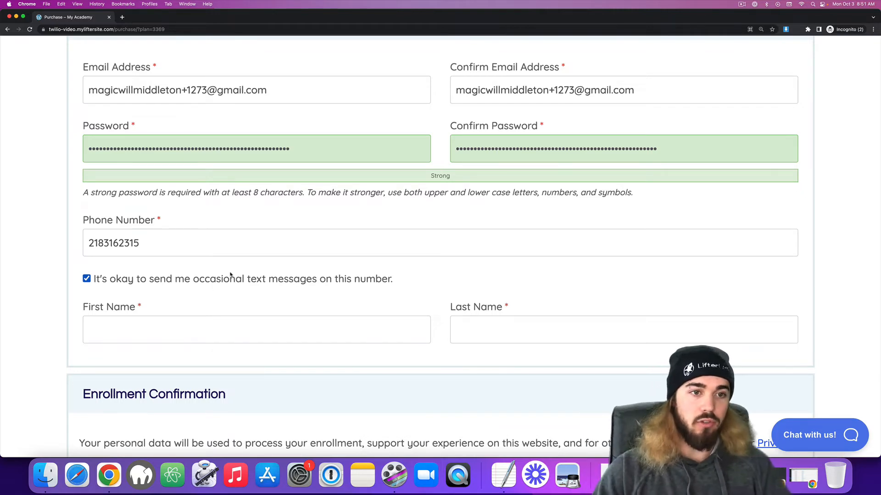
pyautogui.moveTo(164, 12); pyautogui.dragTo(168, 45)
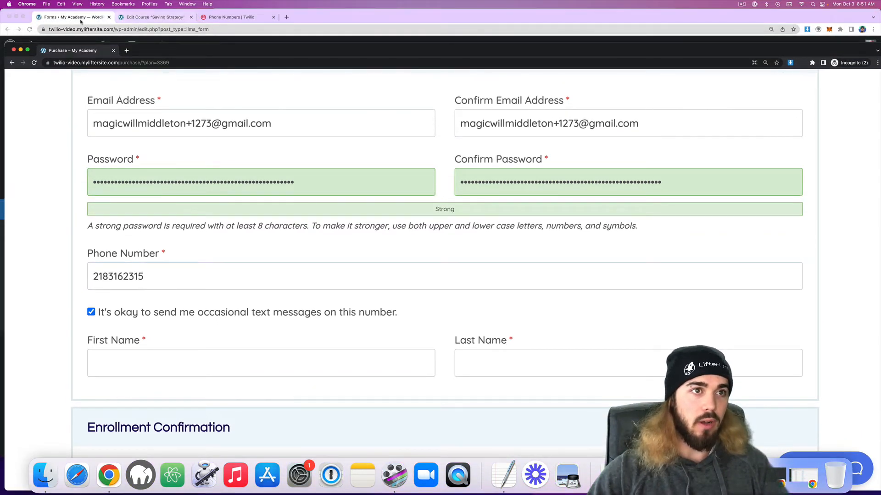
pyautogui.click(79, 19)
pyautogui.click(28, 232)
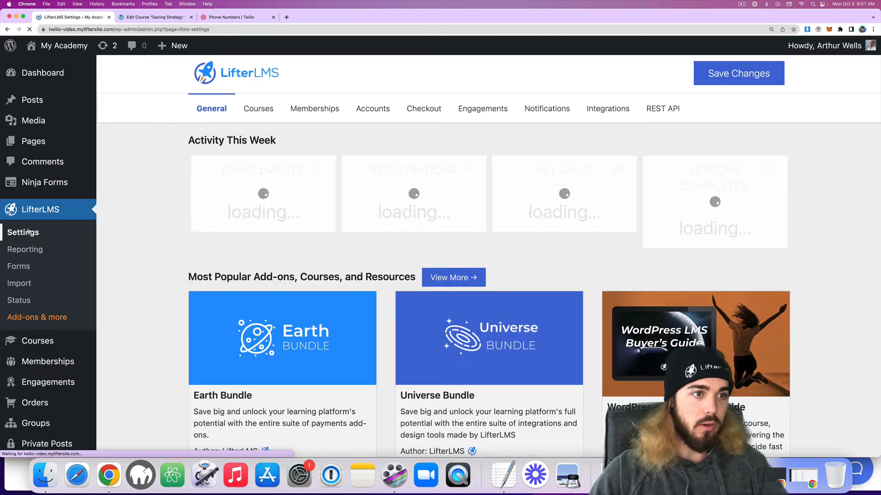
pyautogui.click(608, 109)
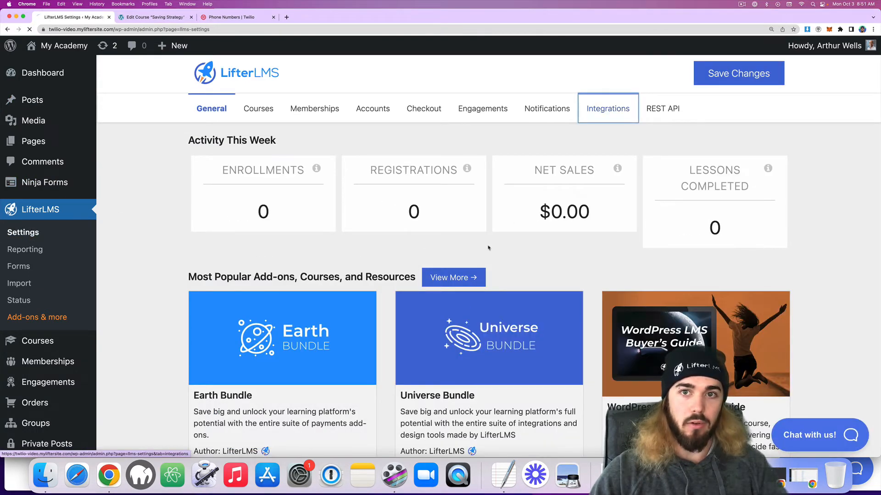
pyautogui.click(216, 417)
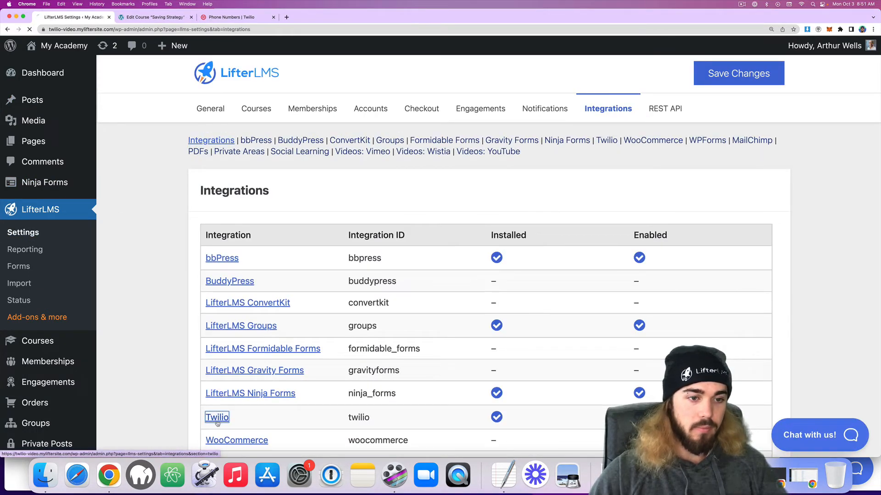
pyautogui.scroll(-3, 188, 353)
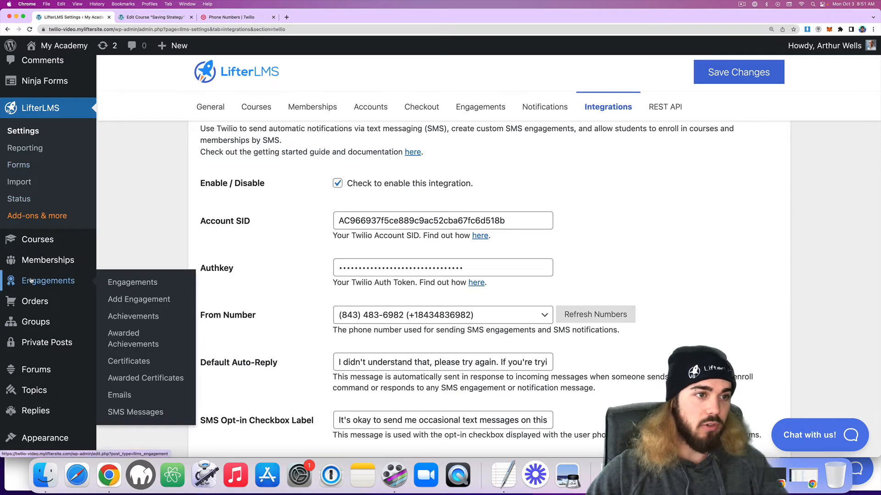
pyautogui.click(30, 241)
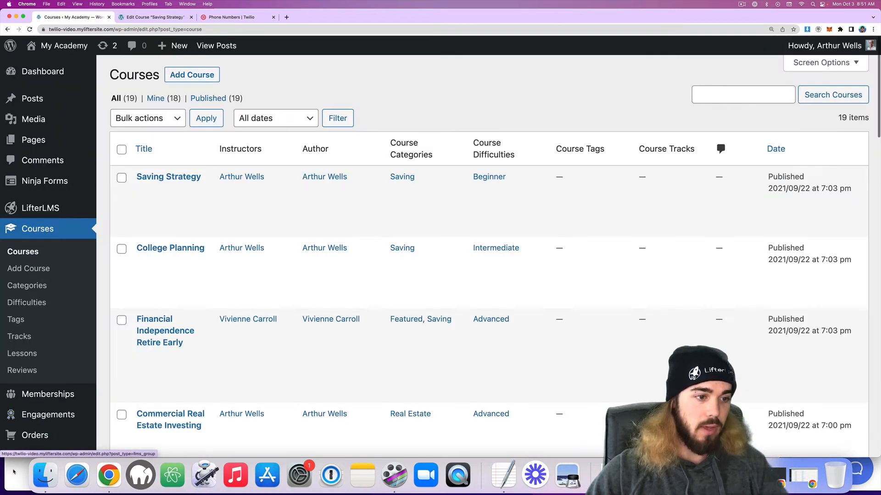
pyautogui.click(13, 472)
pyautogui.moveTo(198, 60); pyautogui.dragTo(184, 19)
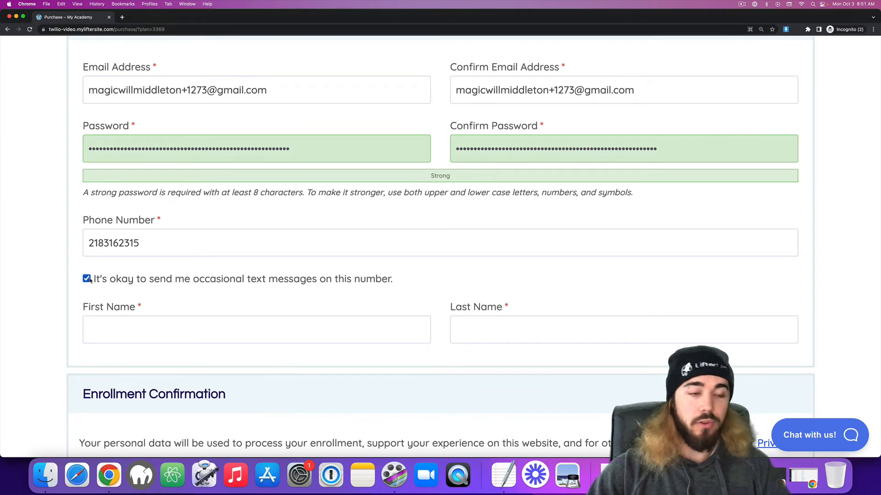
# Enter the student's first and last name, keep the text opt-in ticked, and click Enroll Now.
pyautogui.scroll(1, 91, 284)
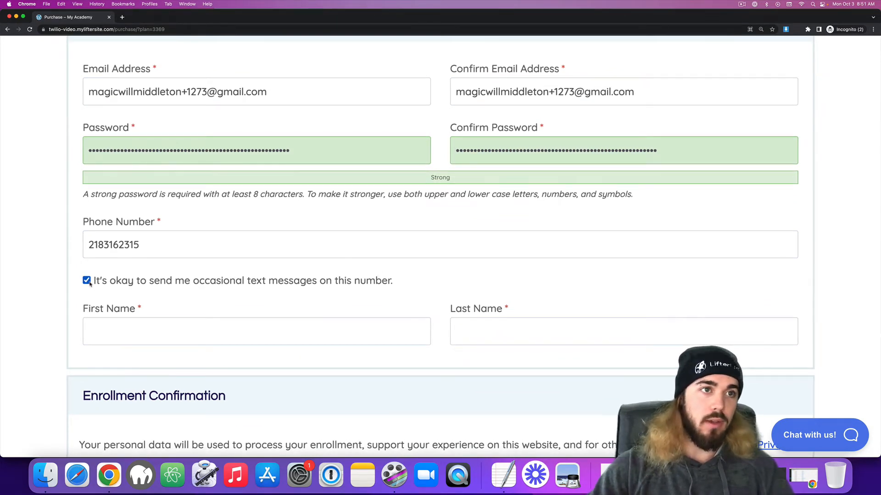
pyautogui.click(90, 283)
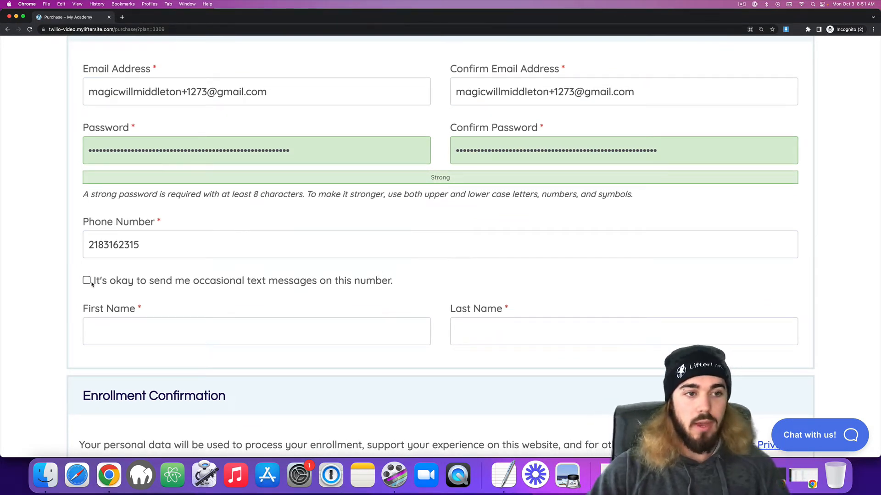
pyautogui.click(98, 283)
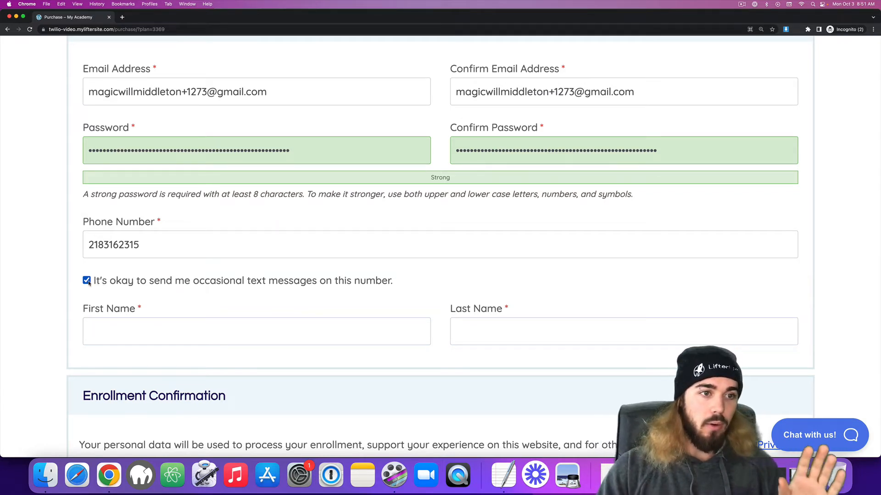
pyautogui.click(119, 329)
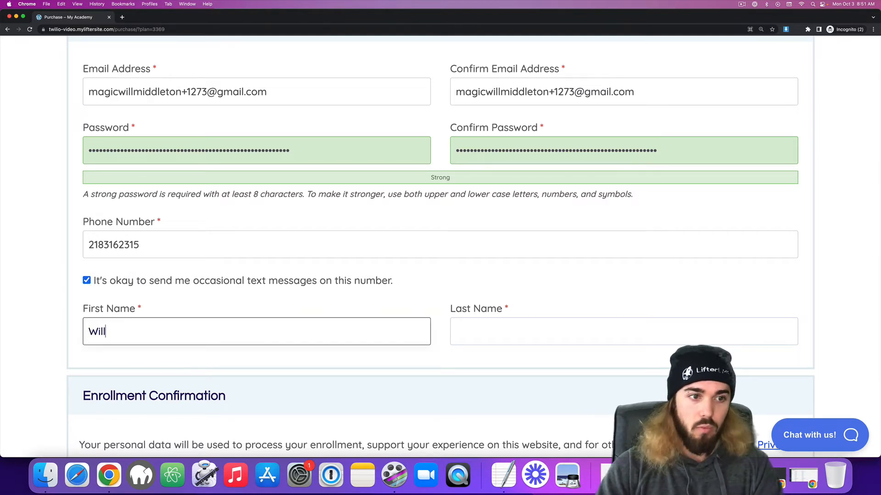
pyautogui.press('Tab')
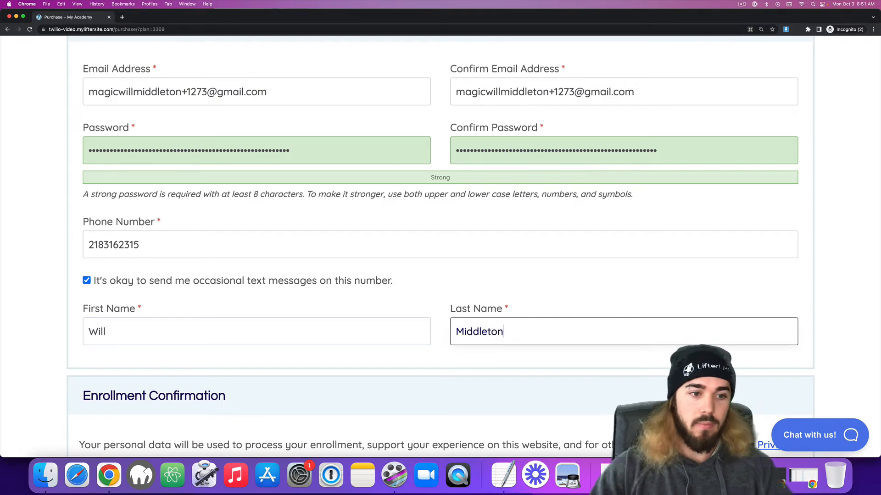
pyautogui.scroll(-5, 431, 342)
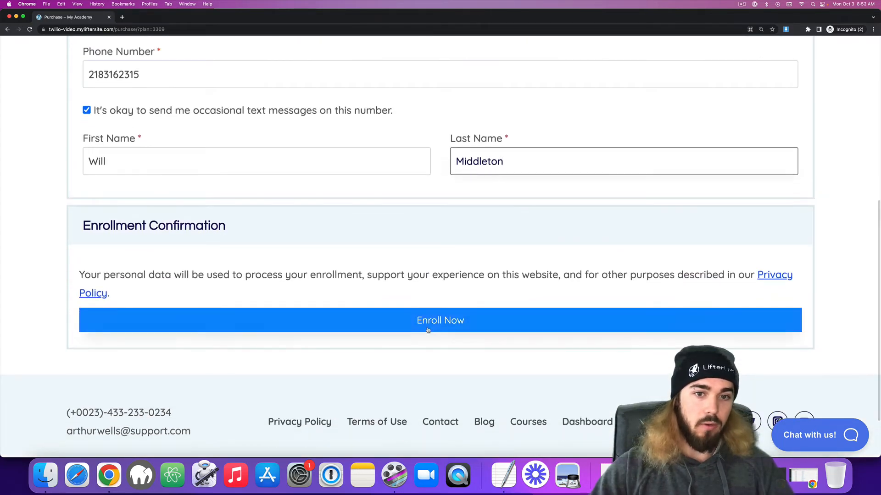
pyautogui.click(427, 329)
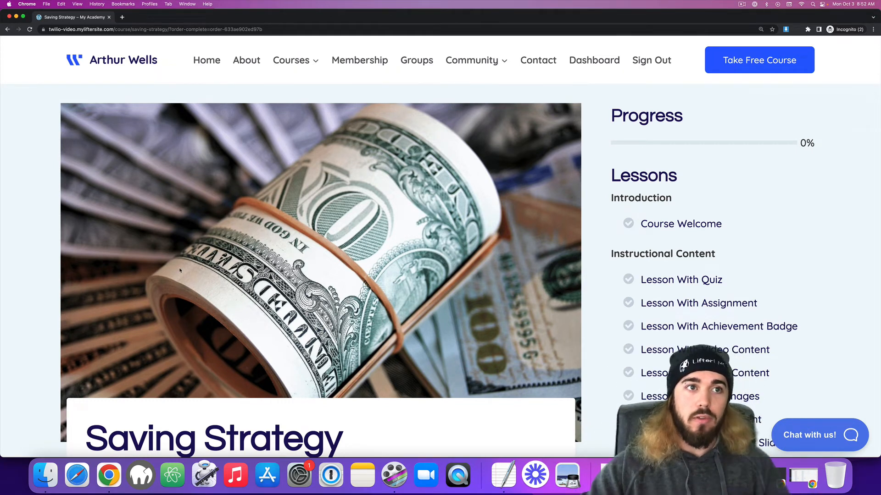
pyautogui.scroll(-1, 180, 270)
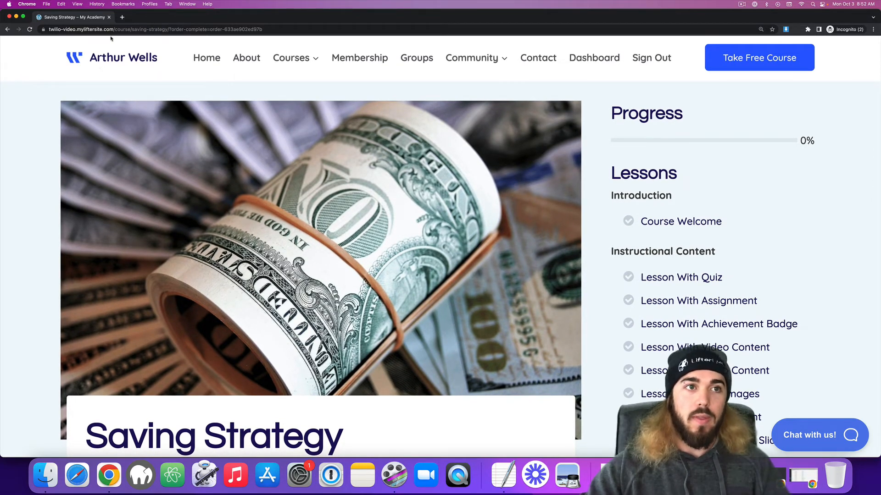
# Close the incognito course tab and start a new engagement, leaving the default triggering event.
pyautogui.click(109, 17)
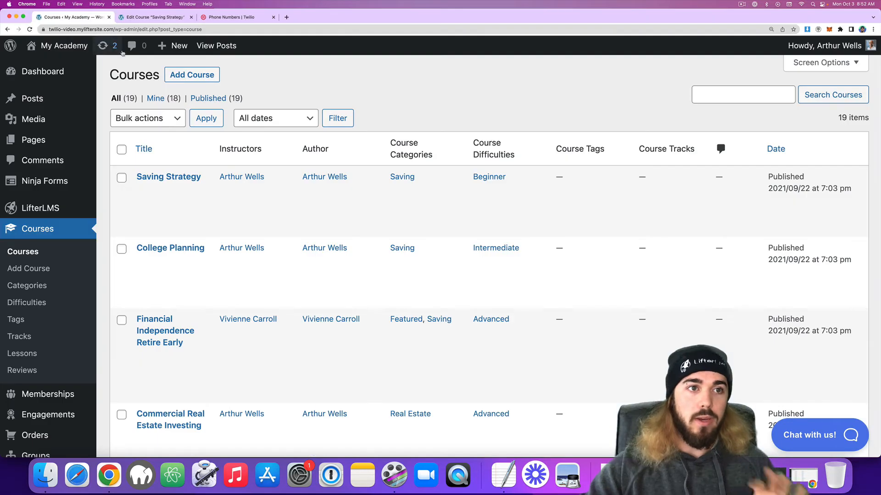
pyautogui.moveTo(46, 415)
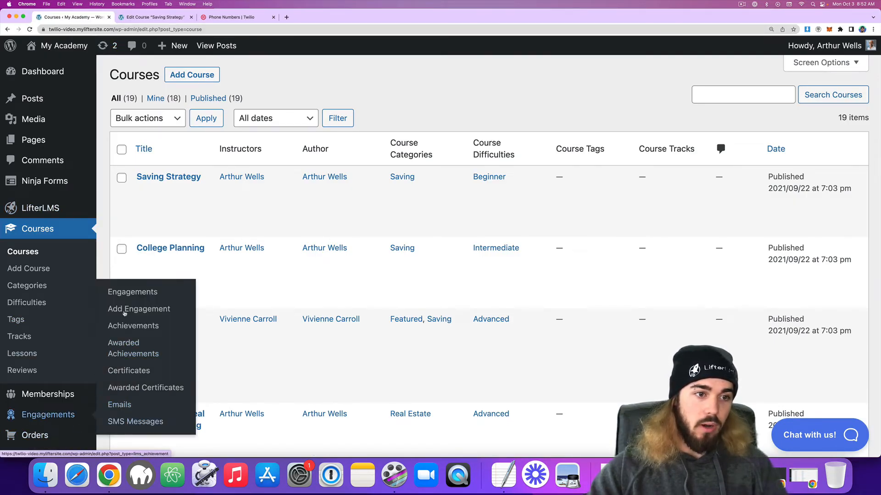
pyautogui.click(130, 310)
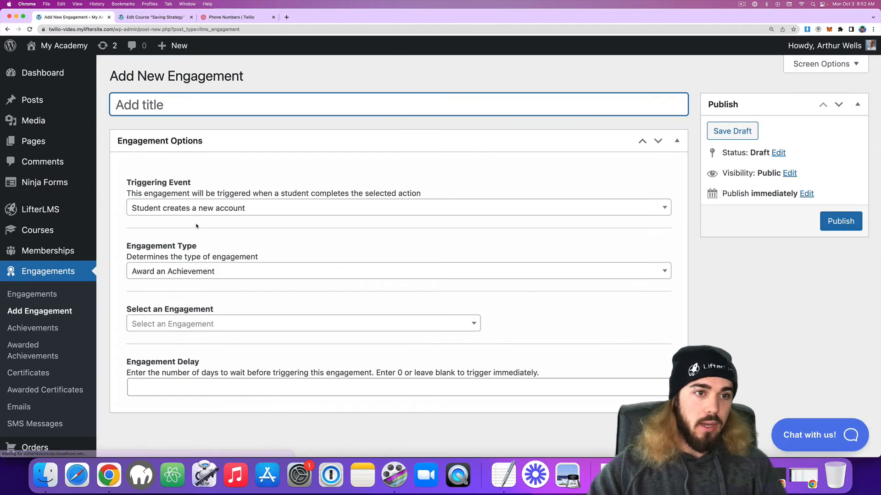
pyautogui.click(193, 211)
pyautogui.scroll(-2, 202, 294)
pyautogui.scroll(-5, 205, 295)
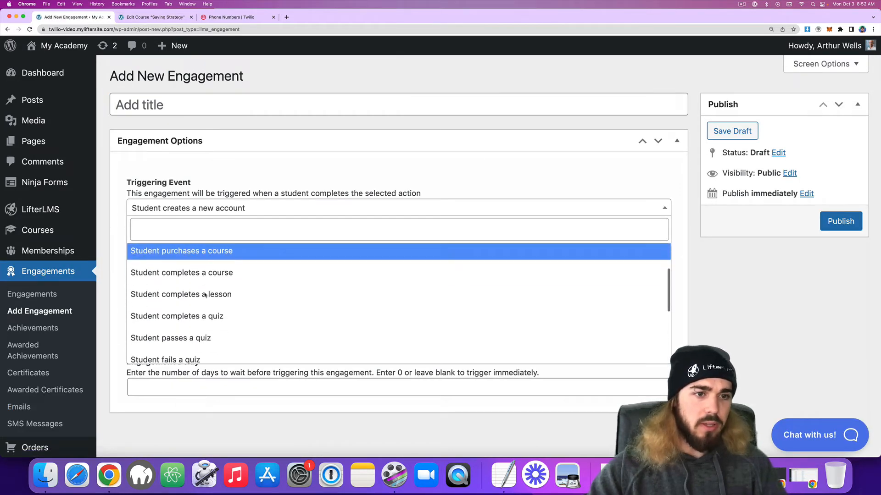
pyautogui.scroll(-1, 205, 295)
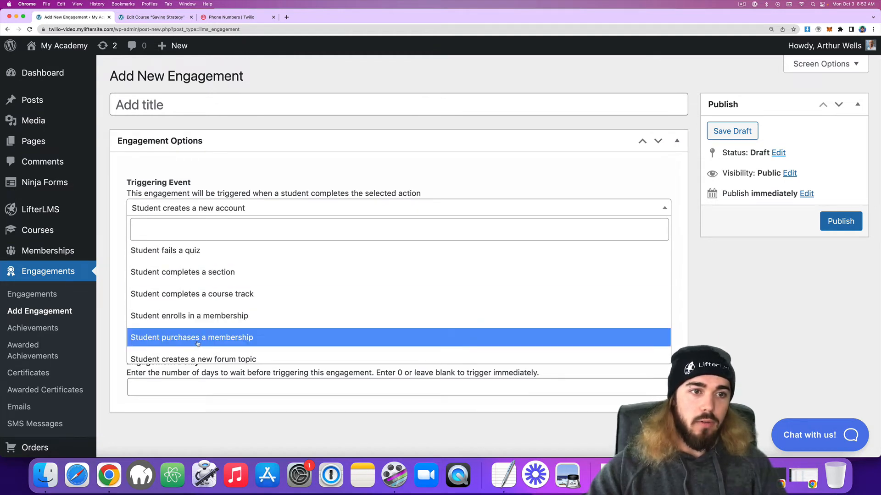
pyautogui.click(98, 216)
pyautogui.moveTo(53, 224)
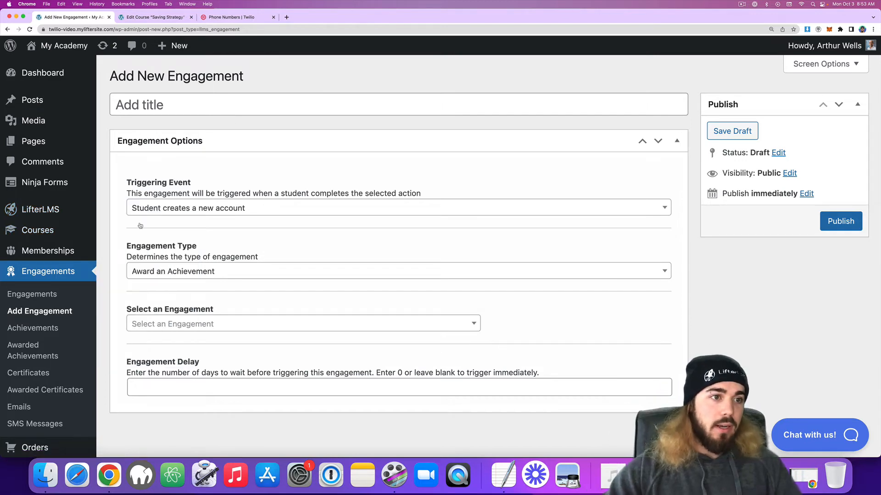
# Open the College Planning course editor and expand its A La Carte Course access plan.
pyautogui.click(122, 233)
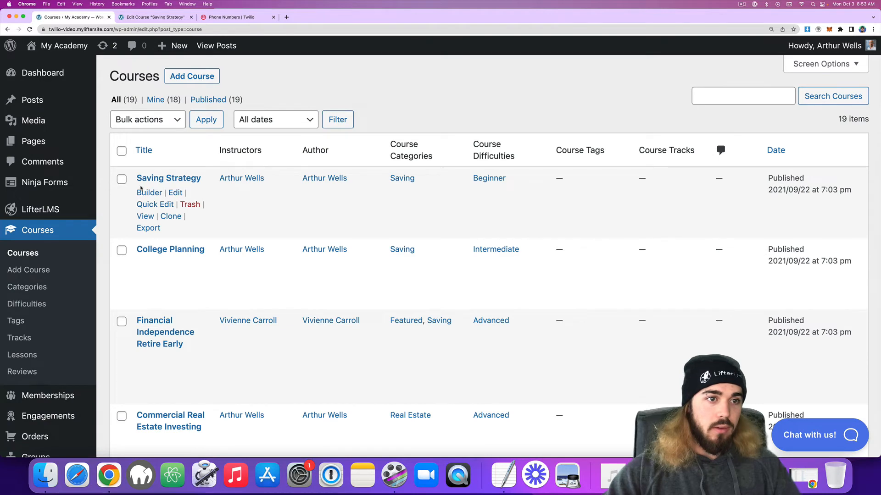
pyautogui.click(141, 181)
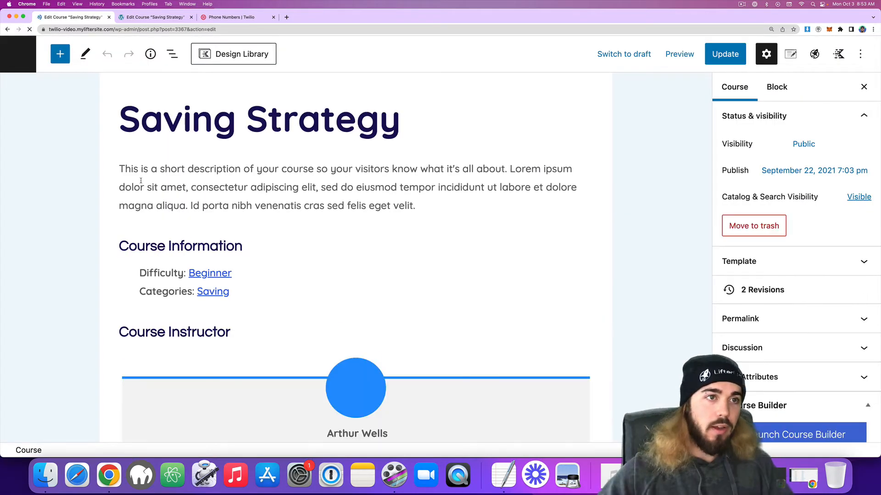
pyautogui.click(18, 55)
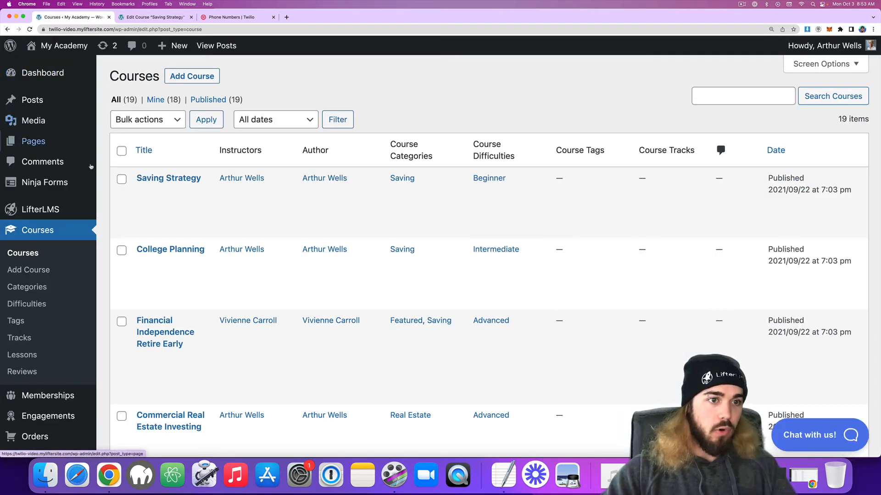
pyautogui.click(157, 249)
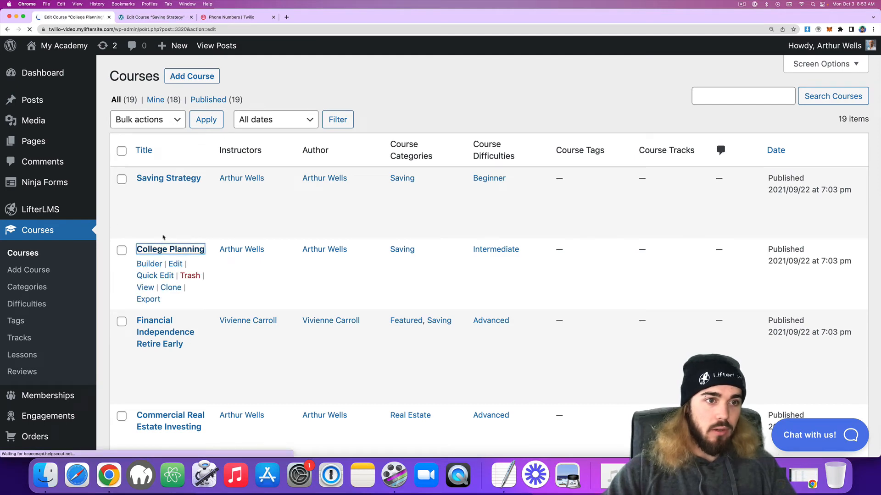
pyautogui.scroll(-10, 165, 233)
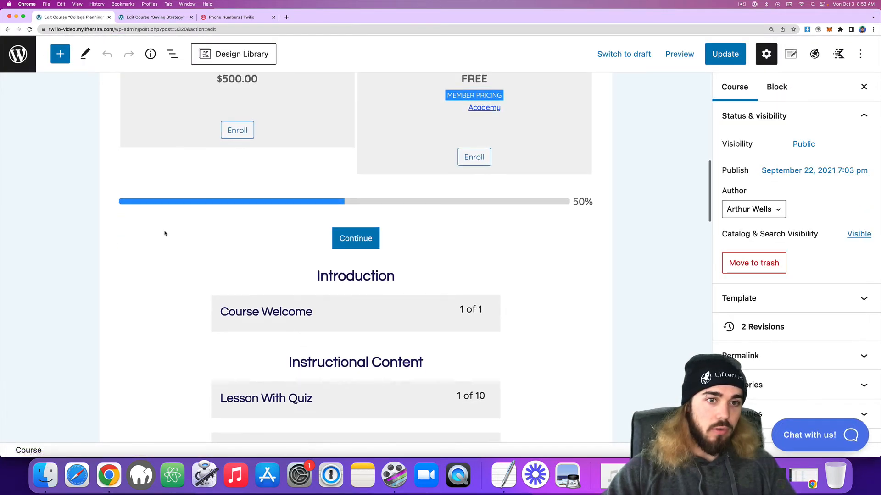
pyautogui.scroll(-15, 165, 234)
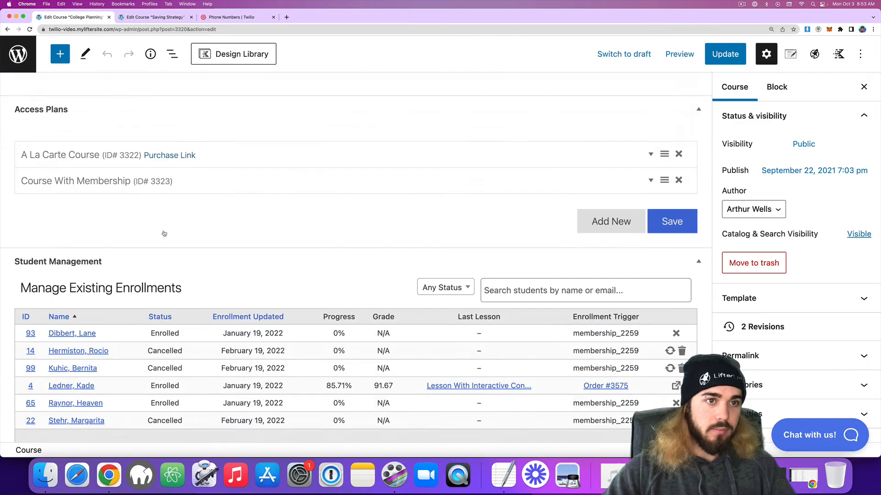
pyautogui.scroll(3, 164, 233)
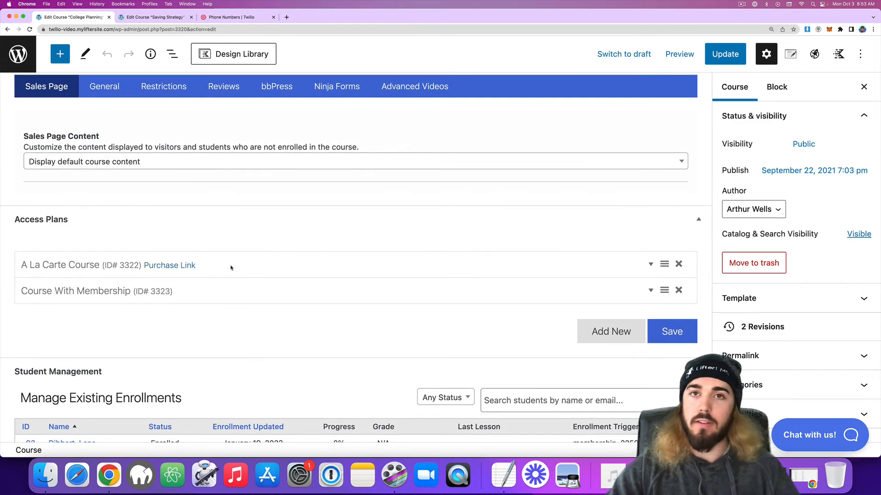
pyautogui.click(232, 268)
pyautogui.scroll(-3, 198, 280)
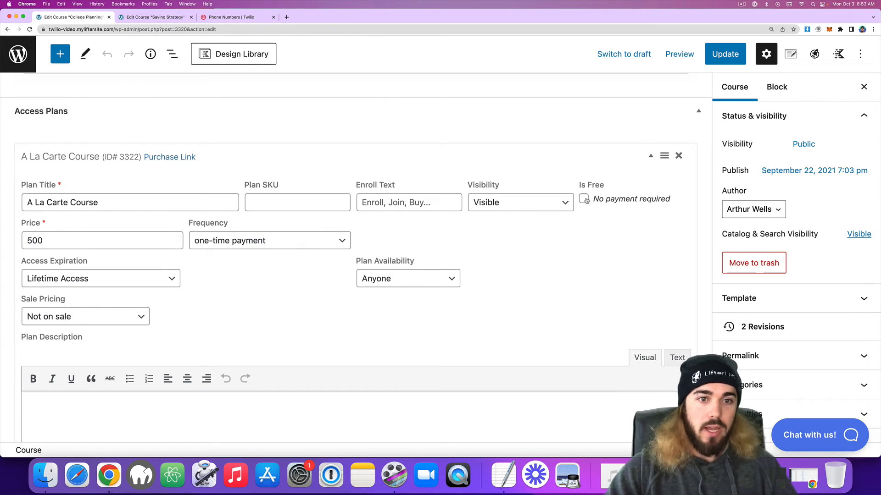
# Make the A La Carte Course plan free and turn on text-to-enroll.
pyautogui.click(583, 199)
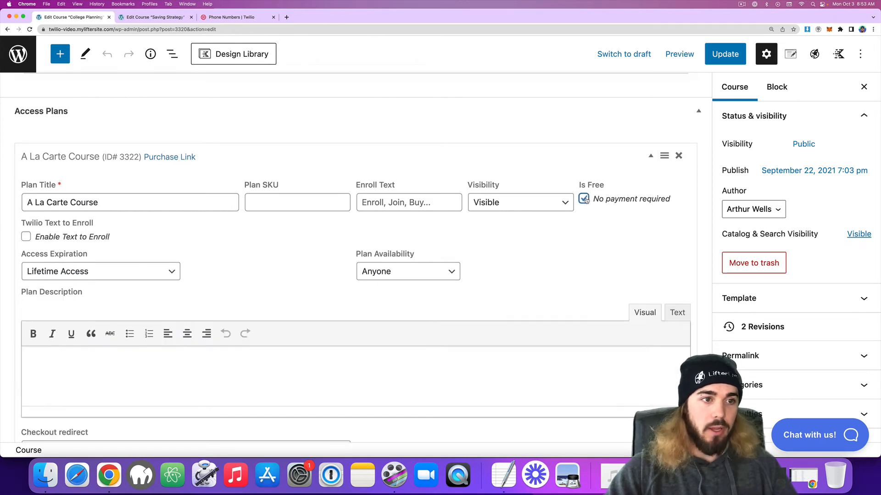
pyautogui.click(39, 237)
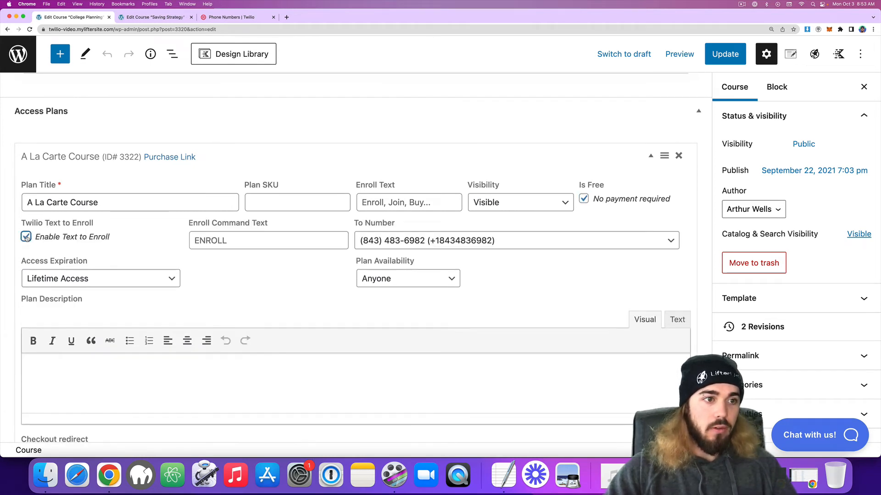
pyautogui.click(243, 241)
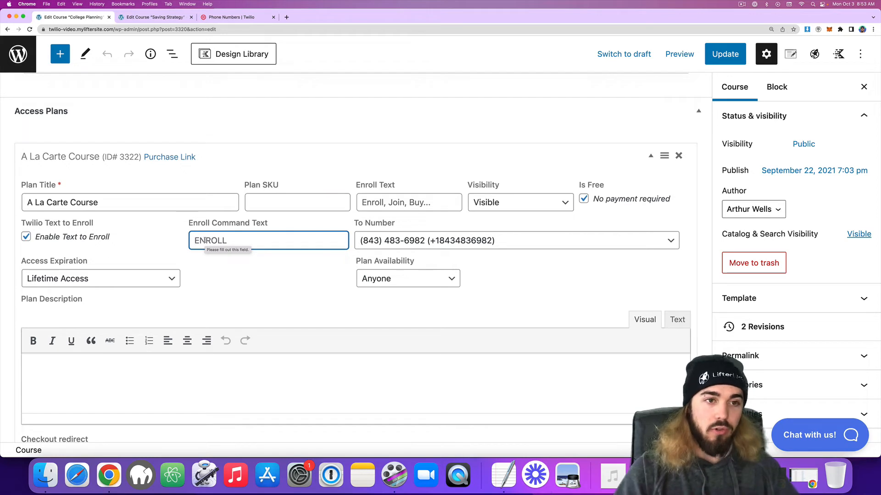
pyautogui.write('ENROLL')
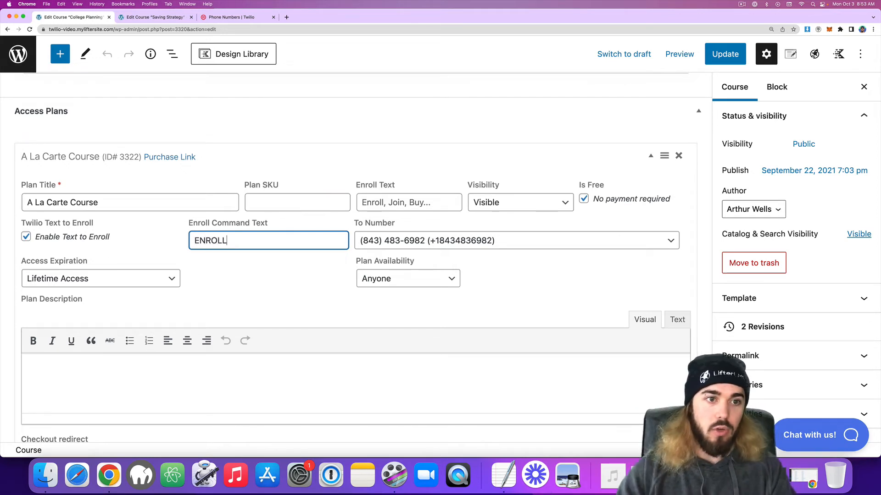
pyautogui.click(176, 250)
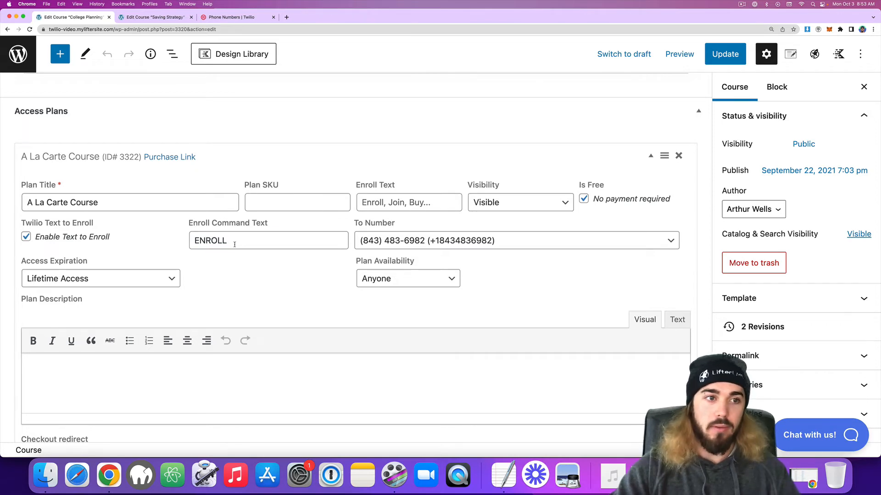
# Replace the enroll command keyword with COLLEGE.
pyautogui.scroll(20, 210, 250)
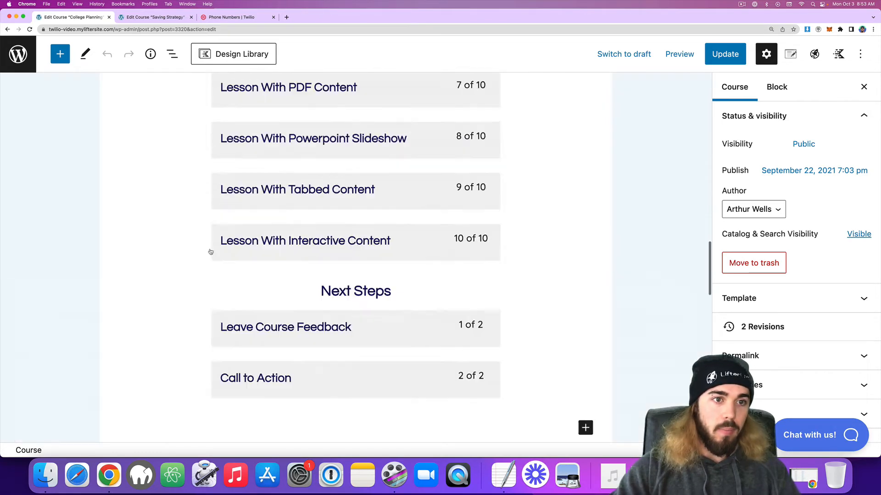
pyautogui.scroll(-20, 210, 249)
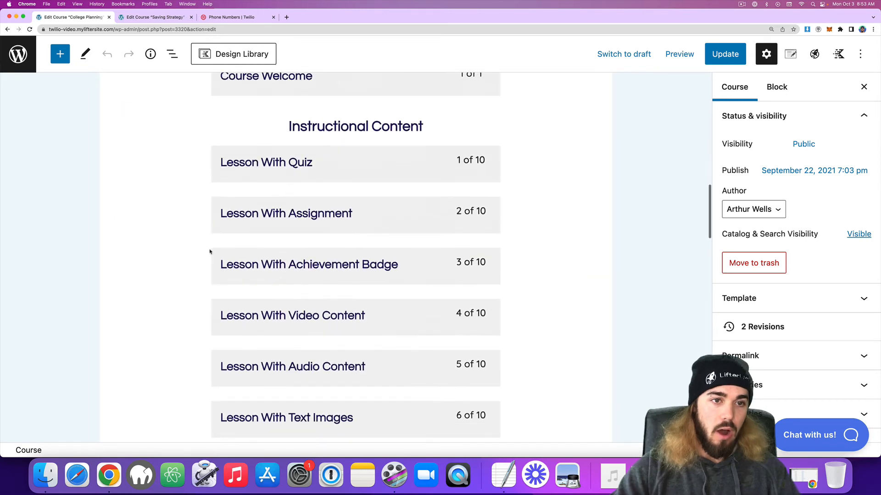
pyautogui.scroll(-5, 210, 252)
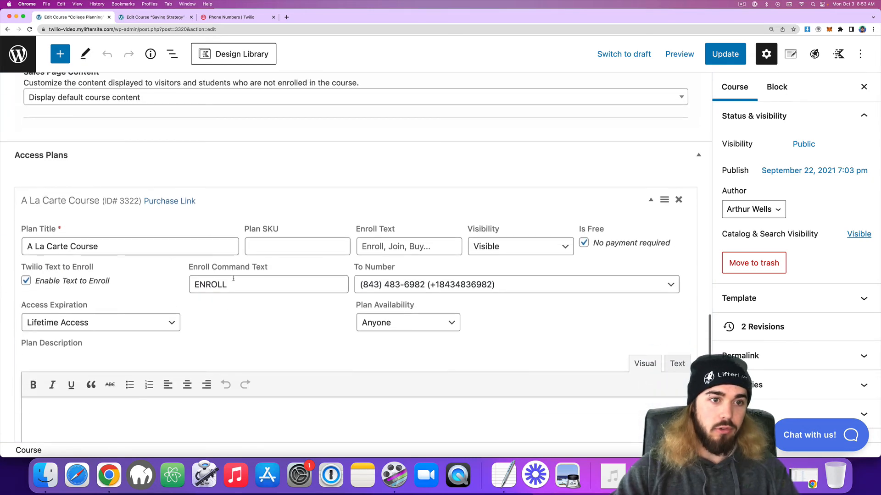
pyautogui.doubleClick(232, 281)
pyautogui.write('COLLEGE')
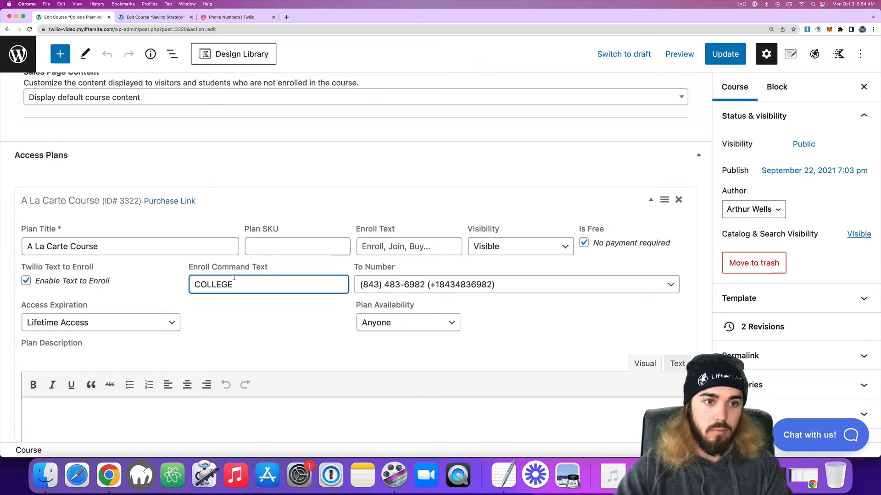
pyautogui.scroll(20, 234, 278)
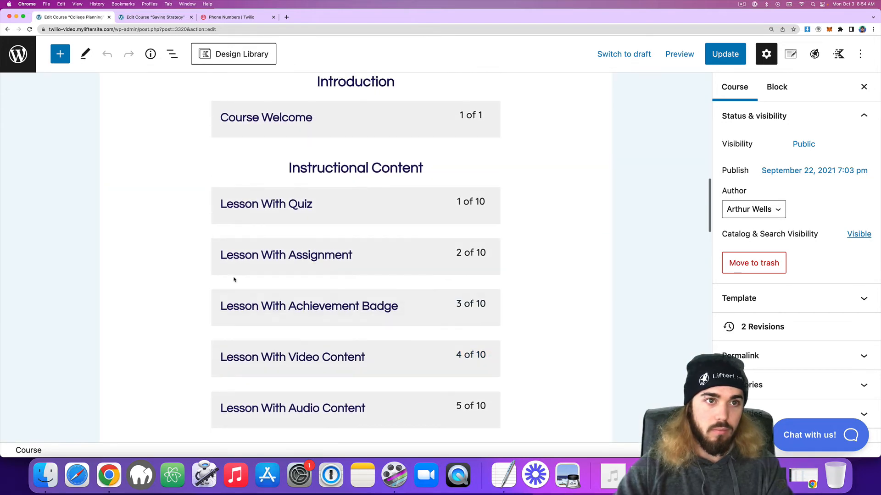
pyautogui.scroll(-20, 234, 280)
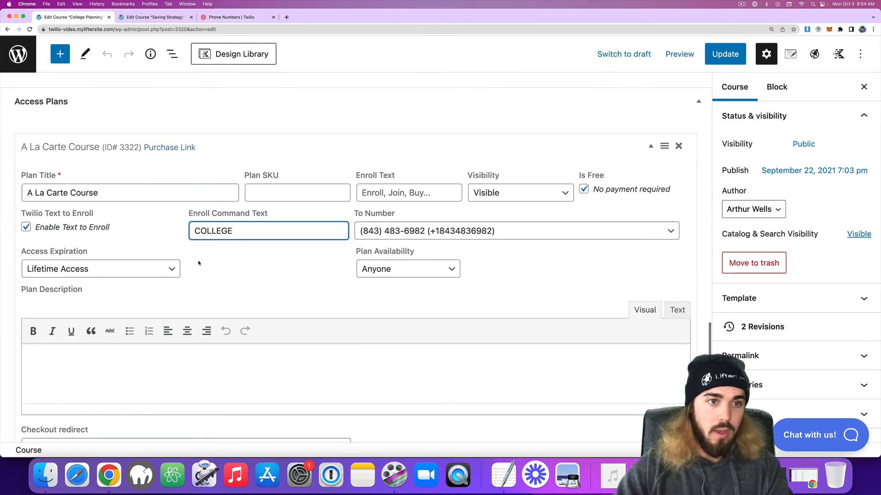
pyautogui.click(181, 239)
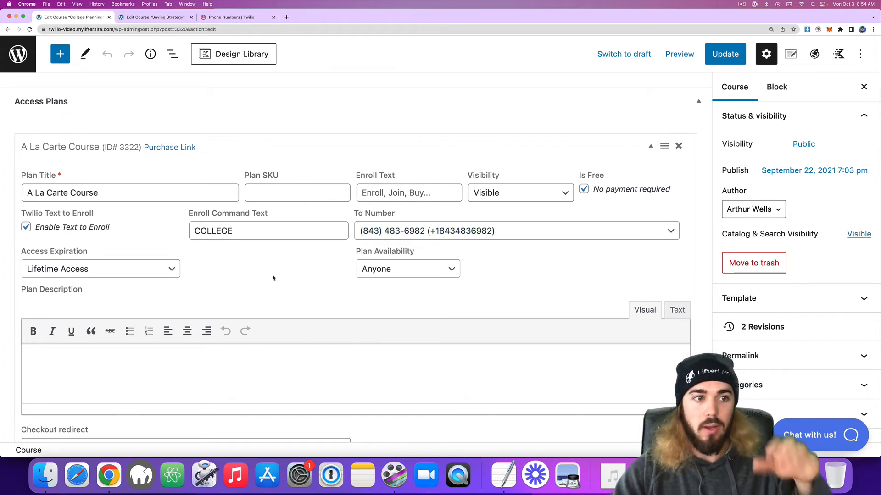
# Save the course and re-expand the A La Carte Course plan to confirm the settings.
pyautogui.scroll(-2, 265, 279)
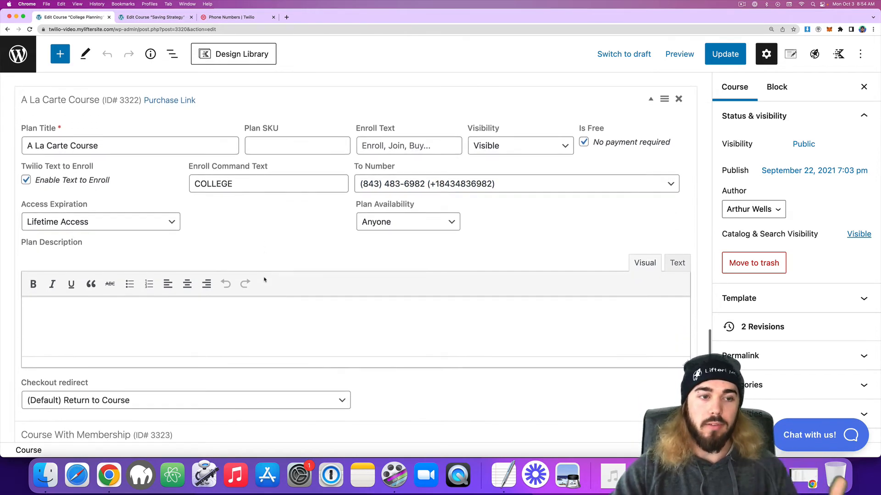
pyautogui.scroll(-3, 309, 250)
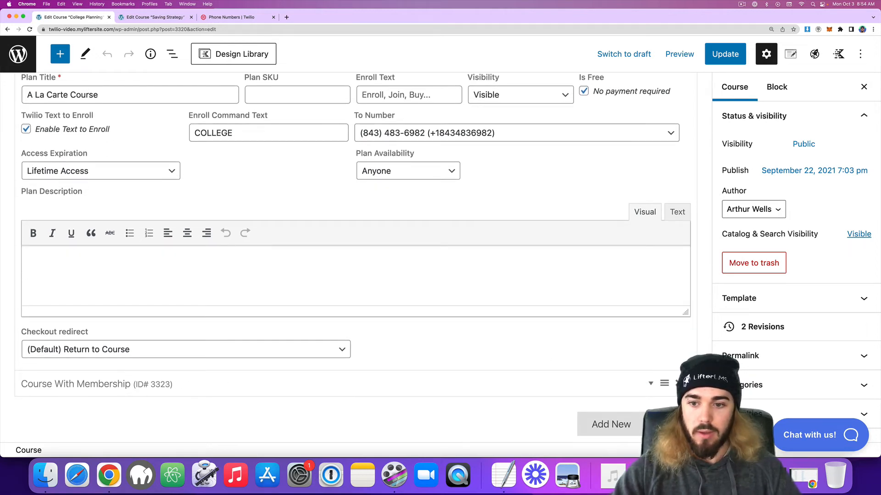
pyautogui.click(665, 424)
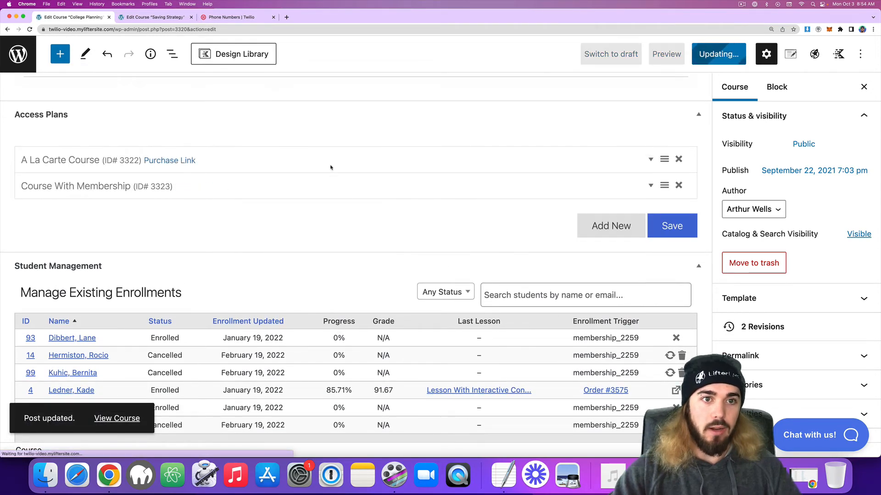
pyautogui.click(340, 166)
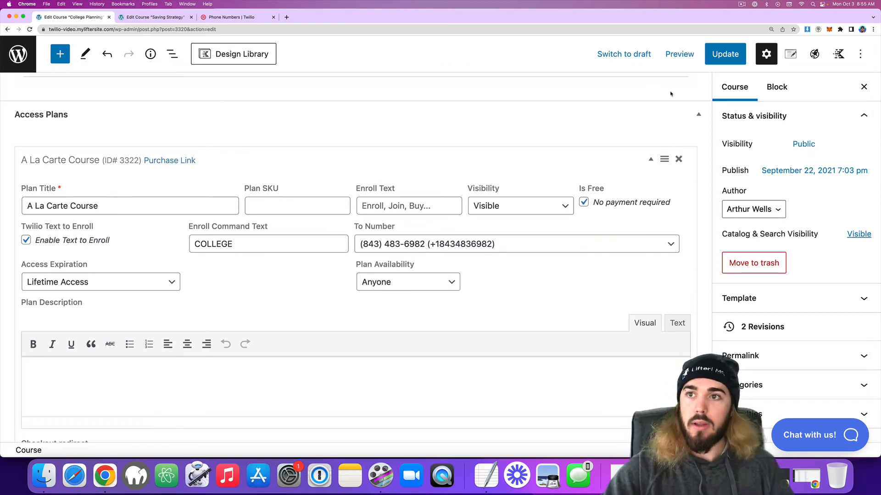
# Copy the Saving Strategy A La Carte Course plan's purchase link, then return to Courses.
pyautogui.click(19, 61)
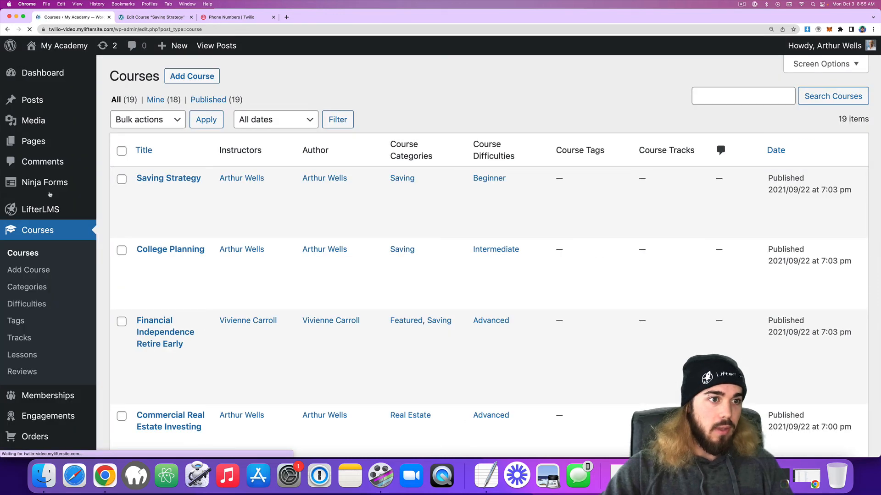
pyautogui.click(158, 179)
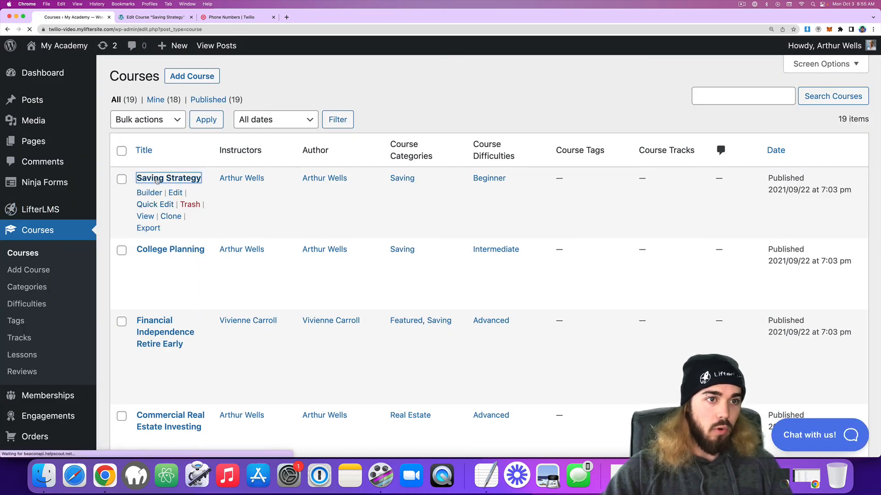
pyautogui.scroll(-10, 176, 215)
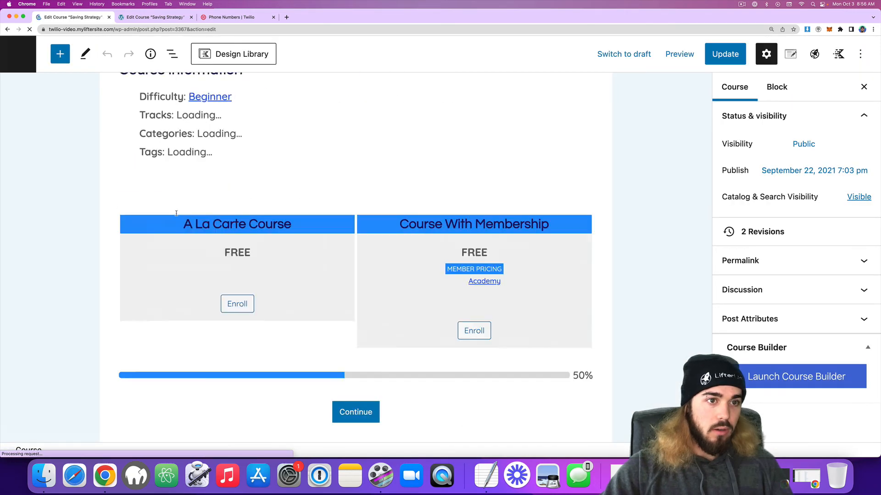
pyautogui.scroll(-10, 175, 215)
pyautogui.scroll(-5, 151, 294)
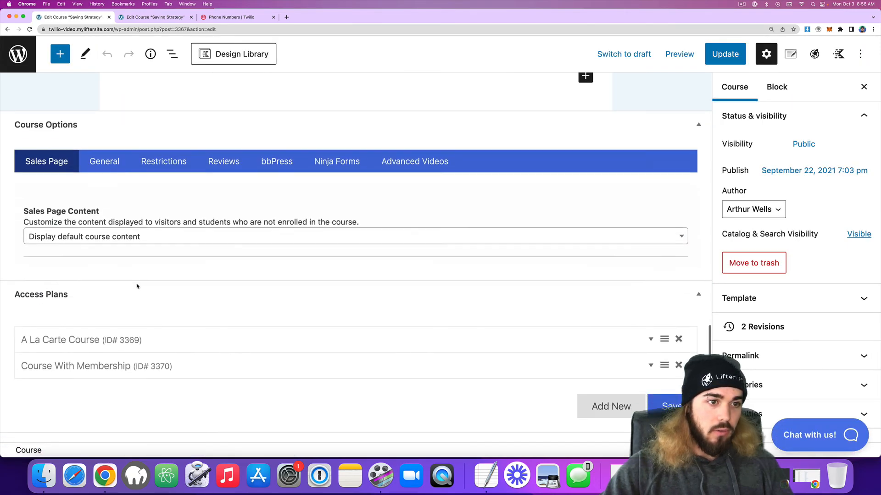
pyautogui.rightClick(156, 337)
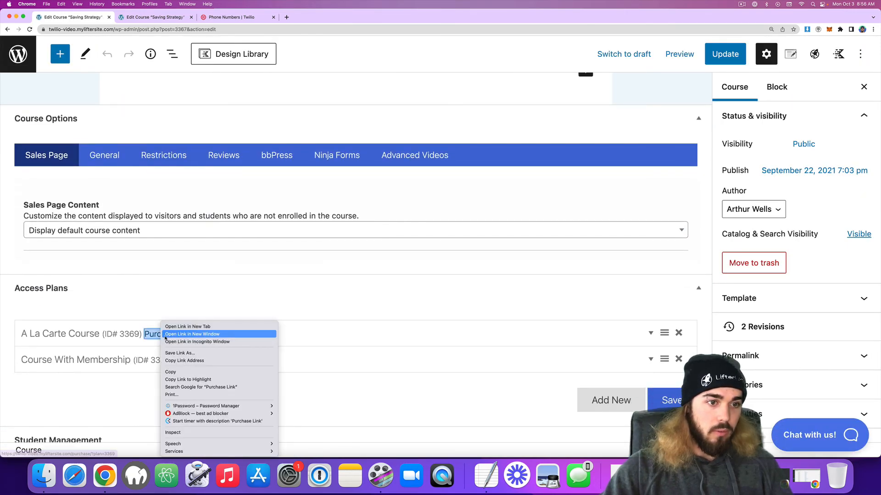
pyautogui.click(181, 363)
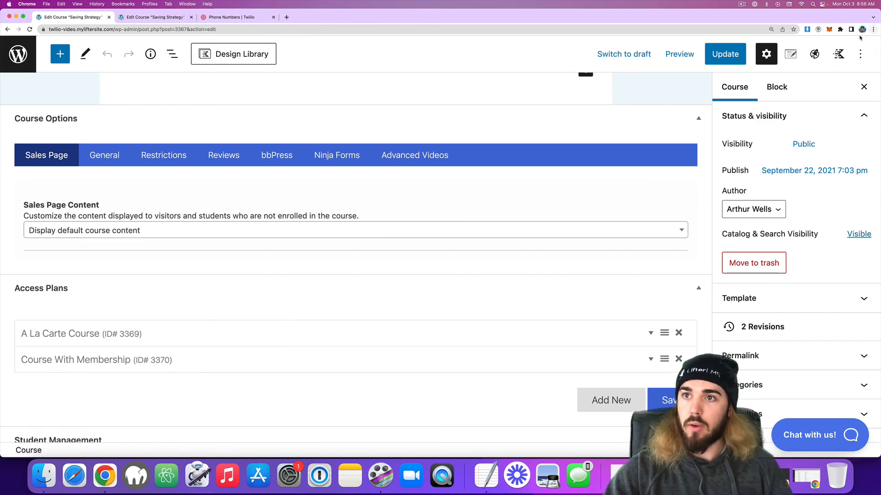
pyautogui.click(18, 54)
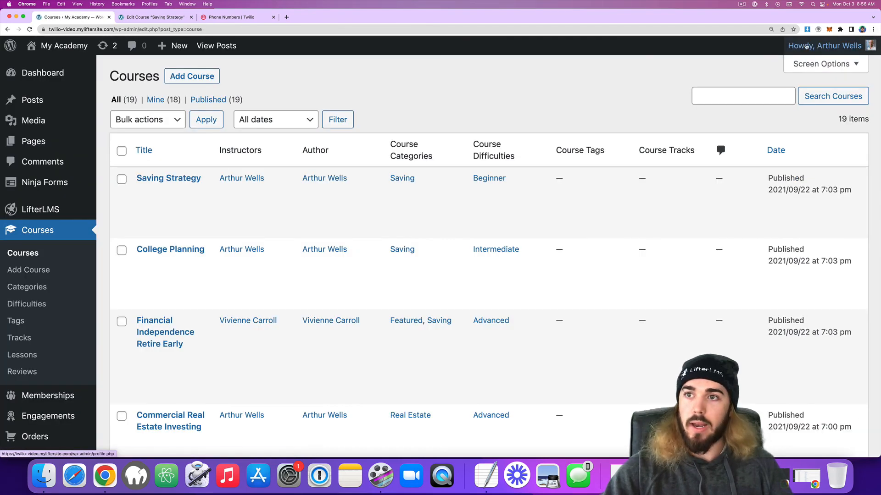
# Log out of the admin and open the sign-in page at twilio-video.myliftersite.com.
pyautogui.moveTo(839, 76)
pyautogui.click(795, 117)
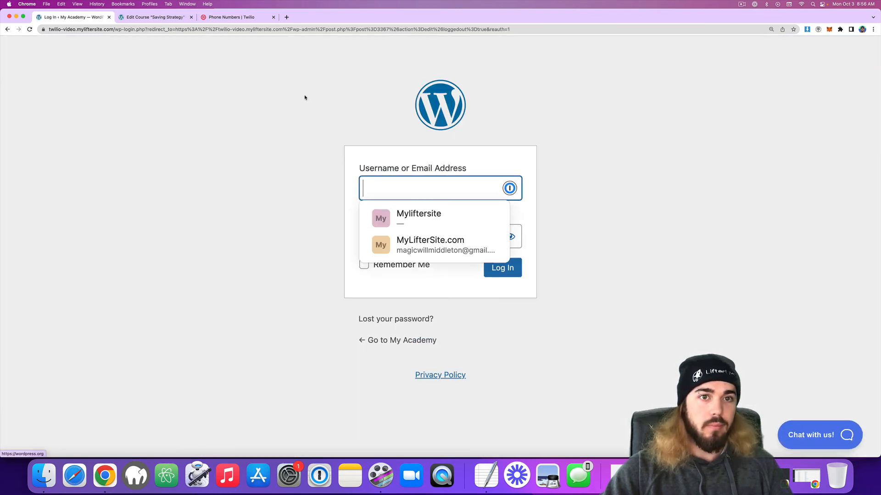
pyautogui.click(324, 133)
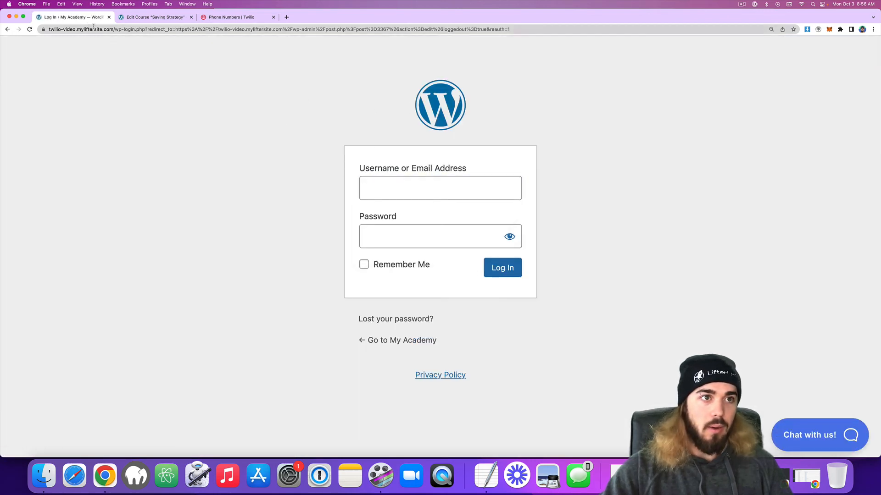
pyautogui.click(115, 31)
pyautogui.write('twilio-video.myliftersite.com/')
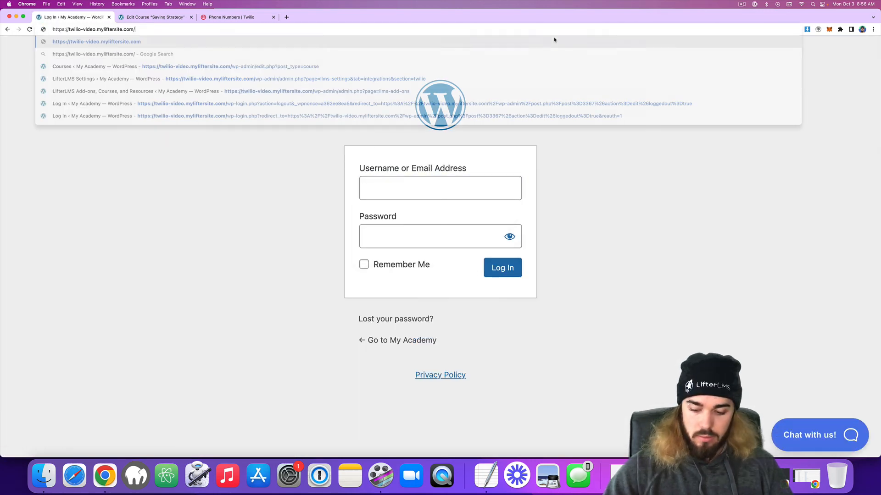
pyautogui.press('Return')
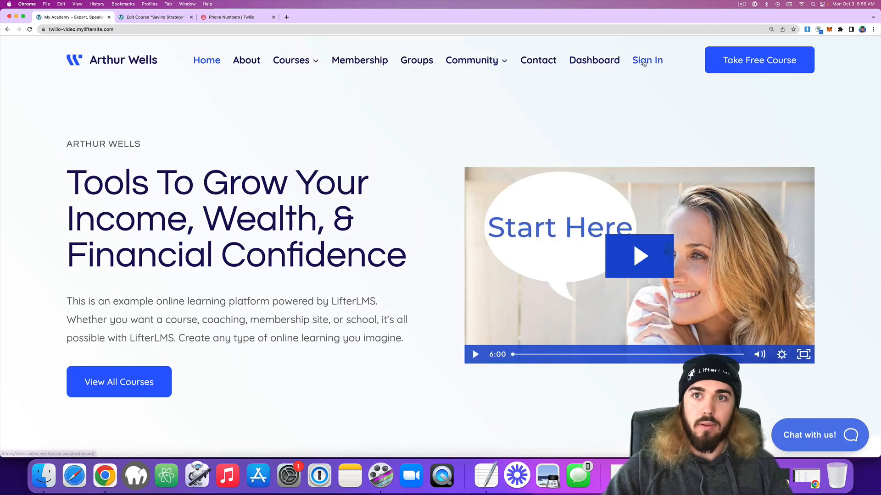
pyautogui.click(648, 61)
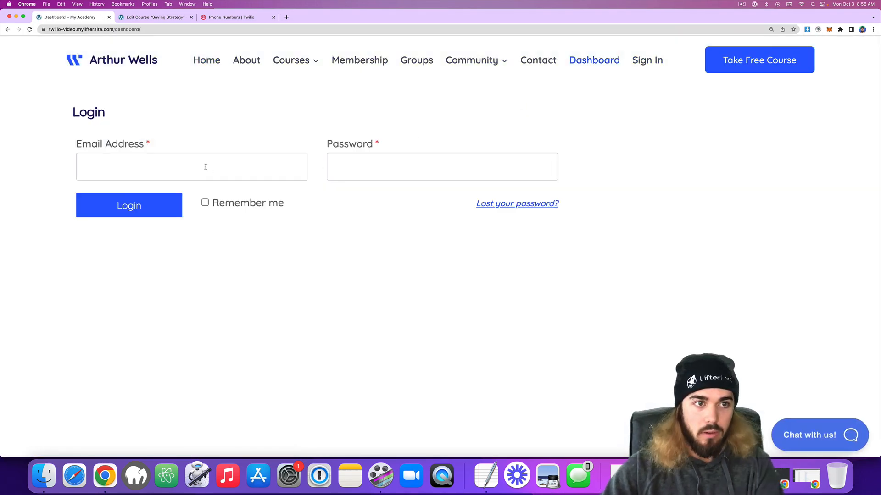
# Enter the student's e-mail address and password and log in.
pyautogui.click(207, 166)
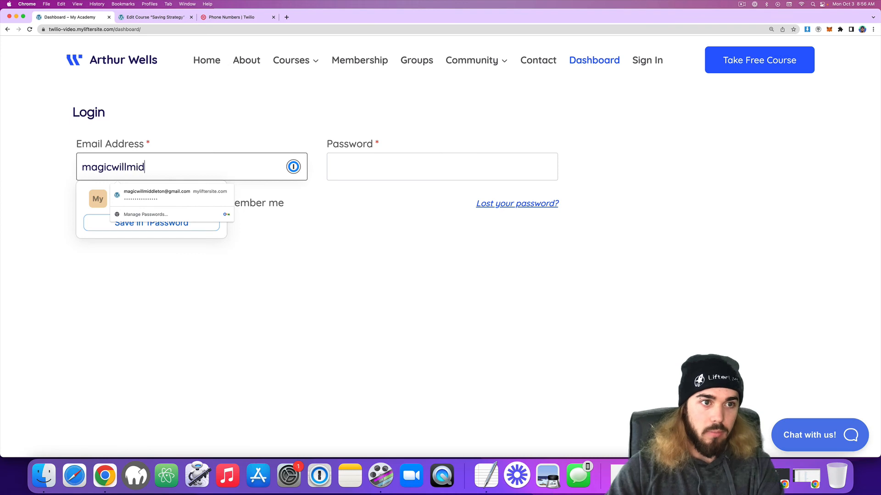
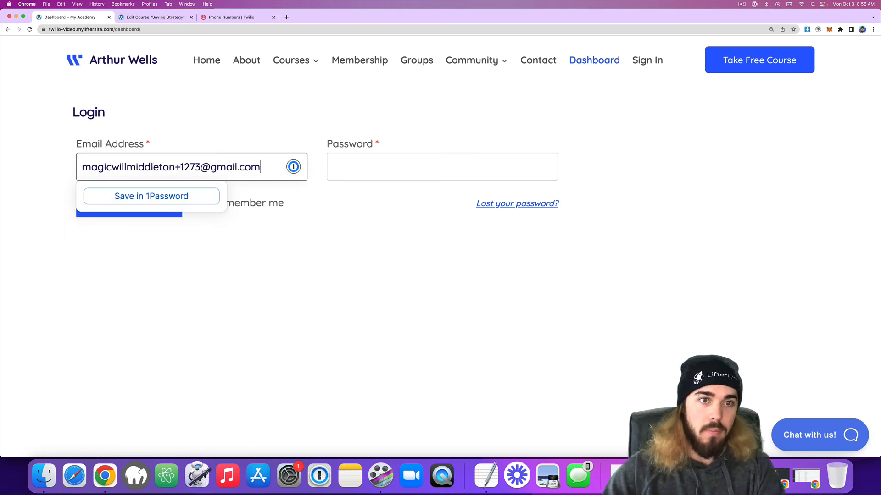
pyautogui.press('Tab')
pyautogui.press('super+v')
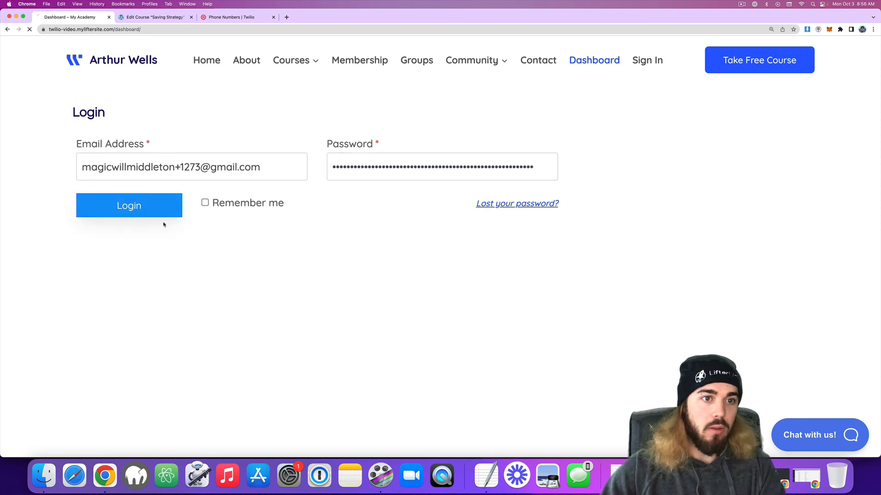
pyautogui.click(161, 213)
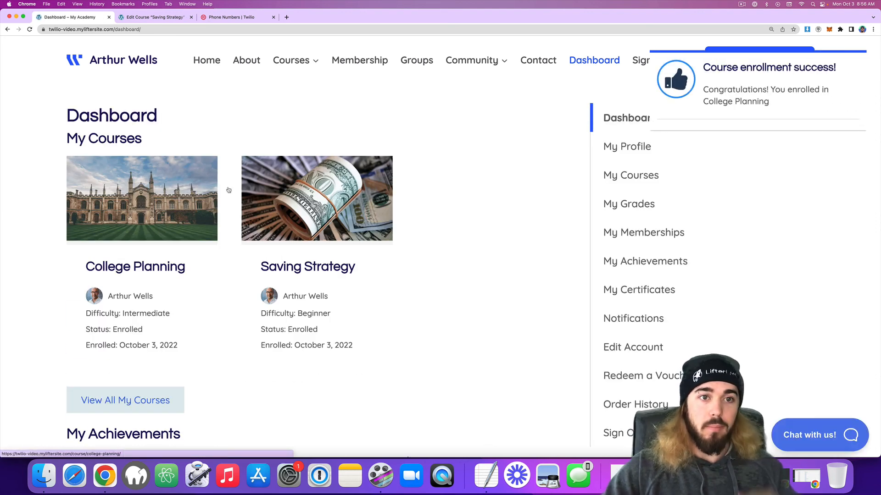
# Open the College Planning card from the student Dashboard and view its 0% progress and lessons.
pyautogui.click(147, 191)
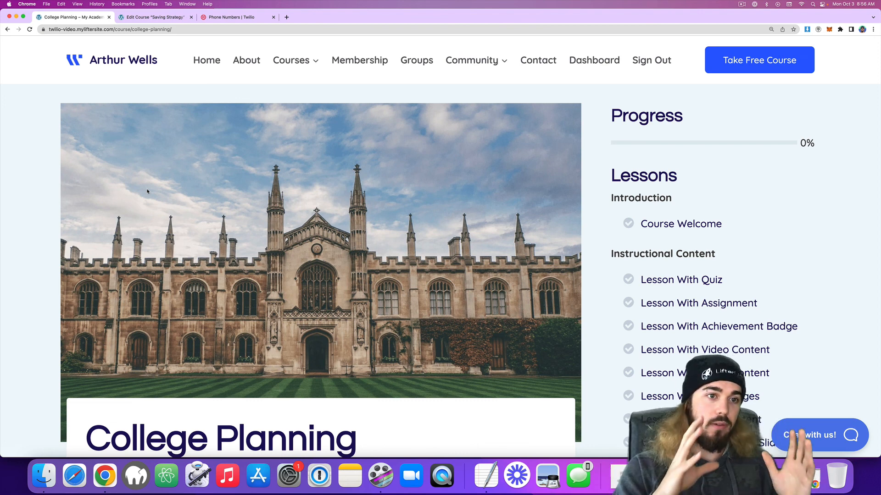
pyautogui.scroll(-5, 157, 205)
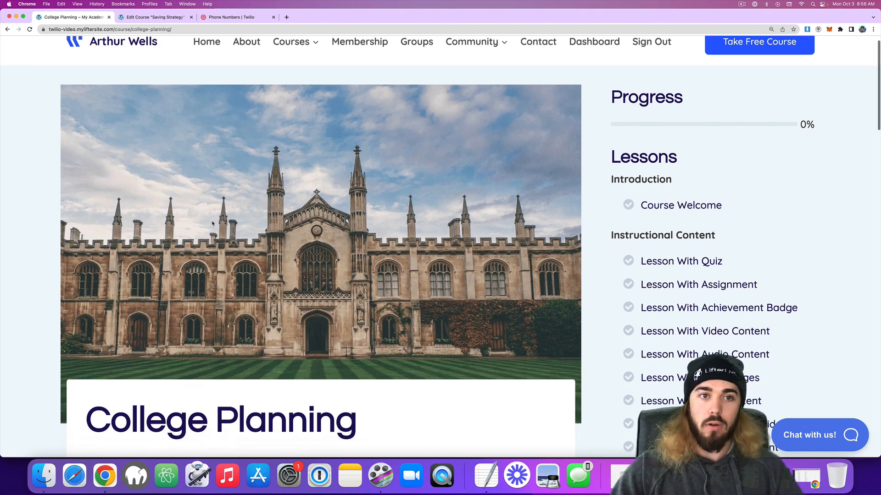
pyautogui.scroll(-1, 210, 225)
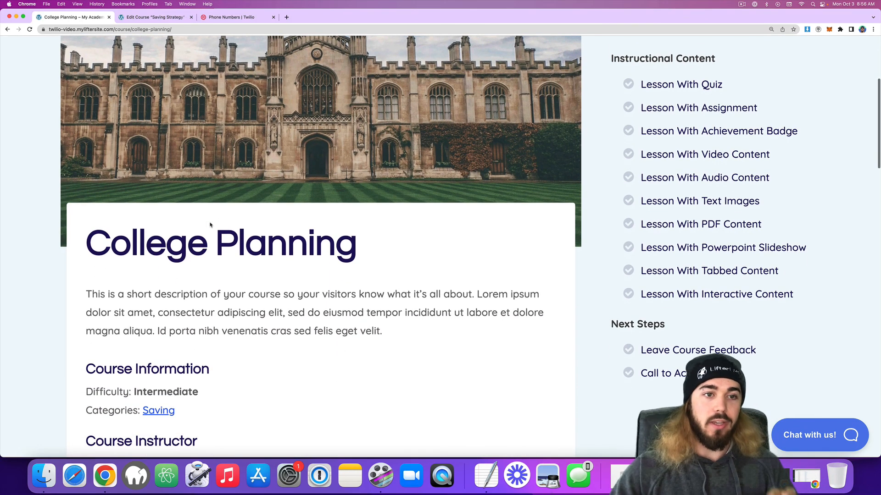